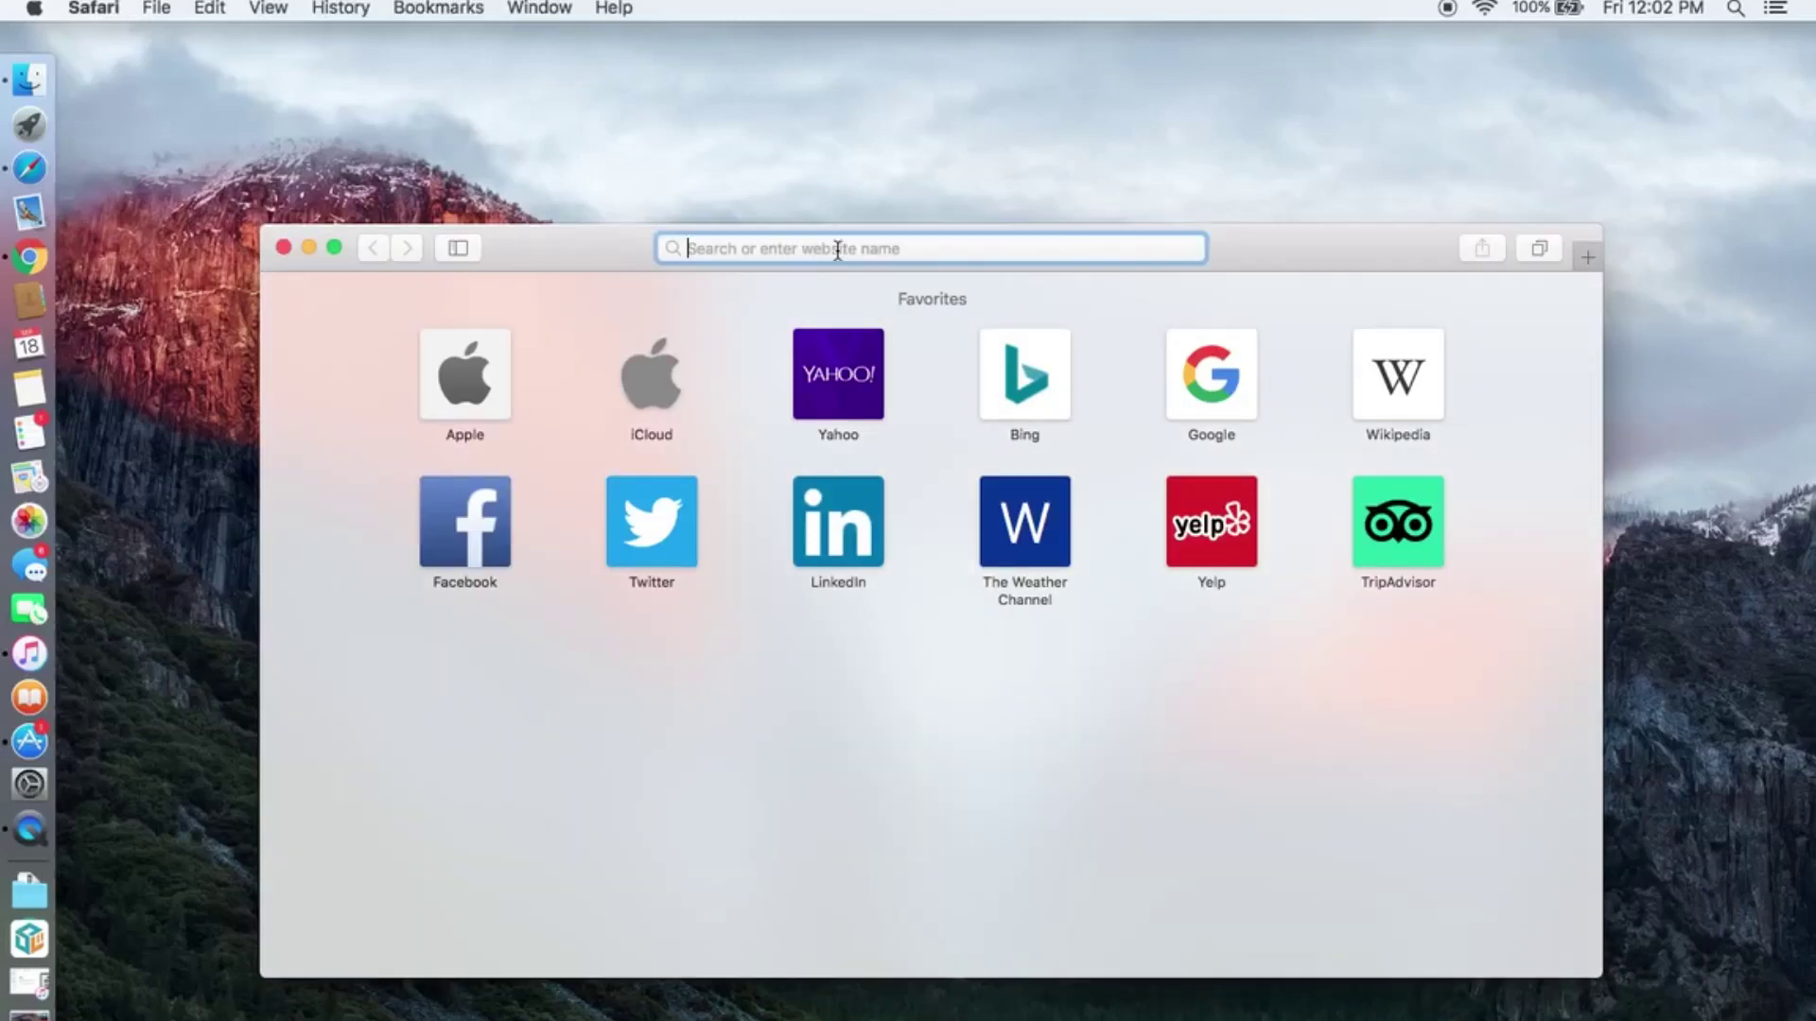
Step: Load ultimaker.com/software/ultimaker-cura and scroll down to the Cura 4.7.1 download section
type("https://ultimaker.com/software/ultimaker-cura")
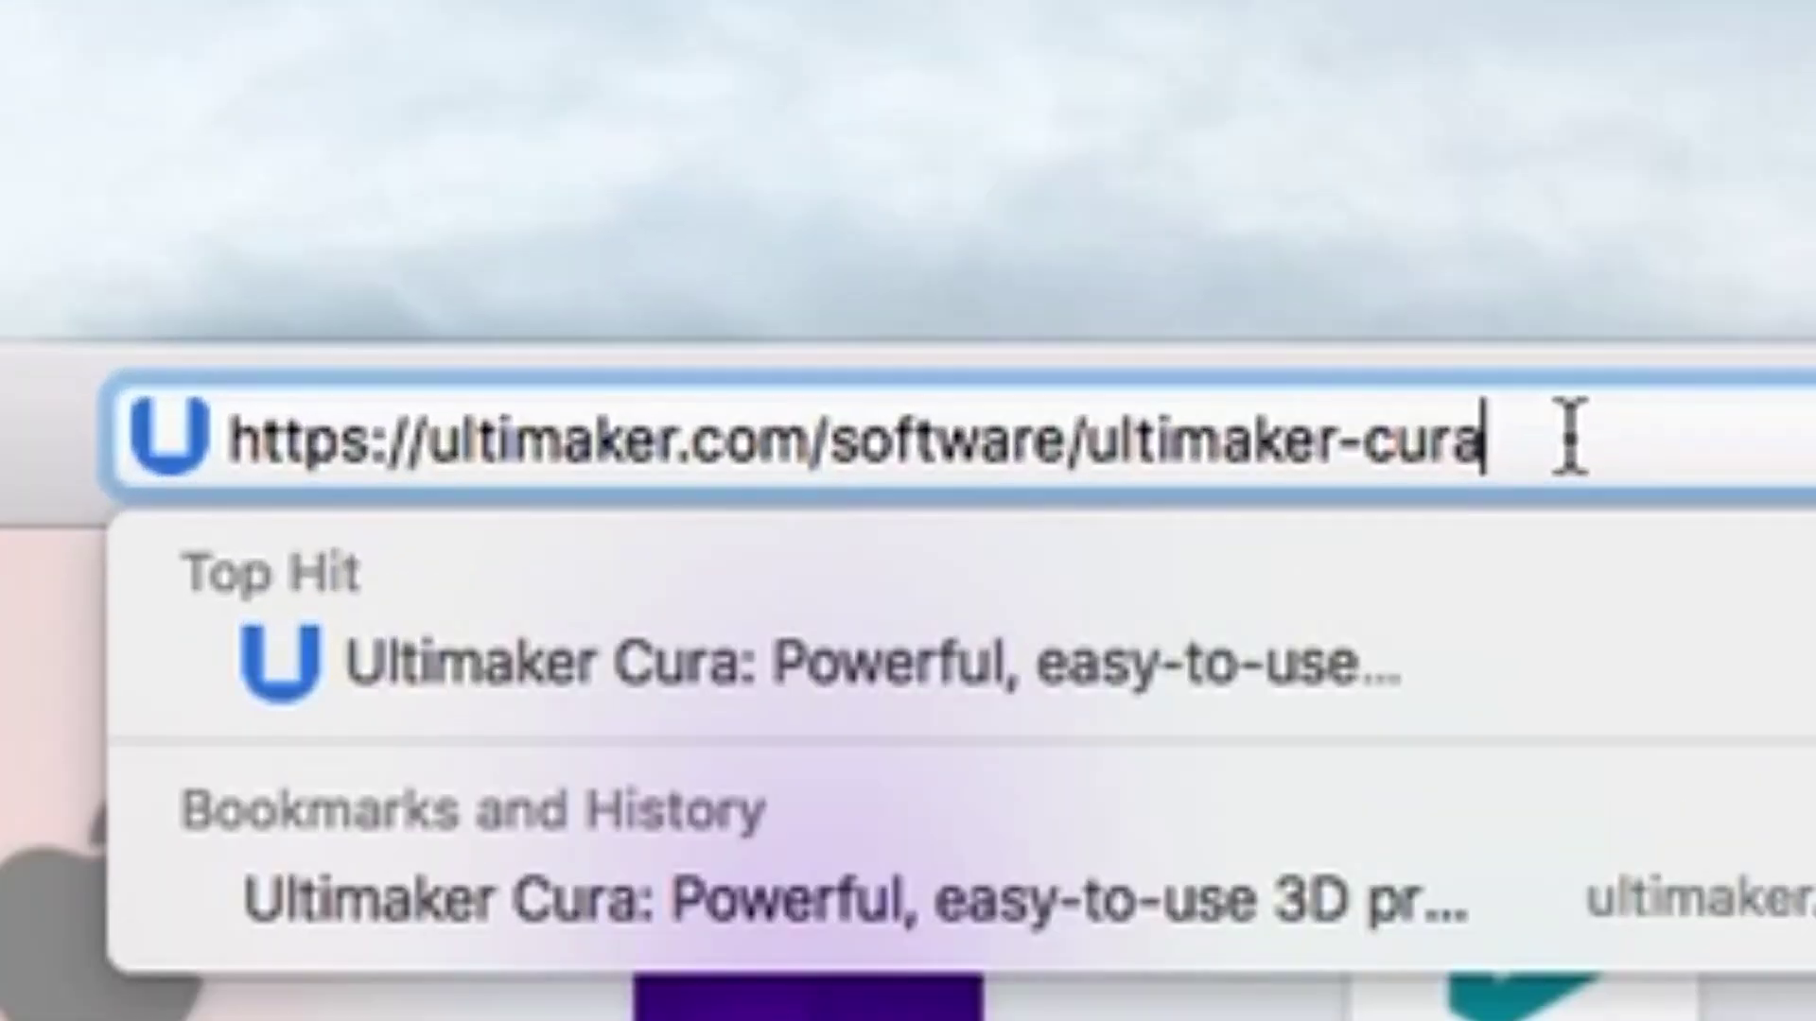
left_click_drag(1569, 437, 1398, 407)
left_click(1398, 407)
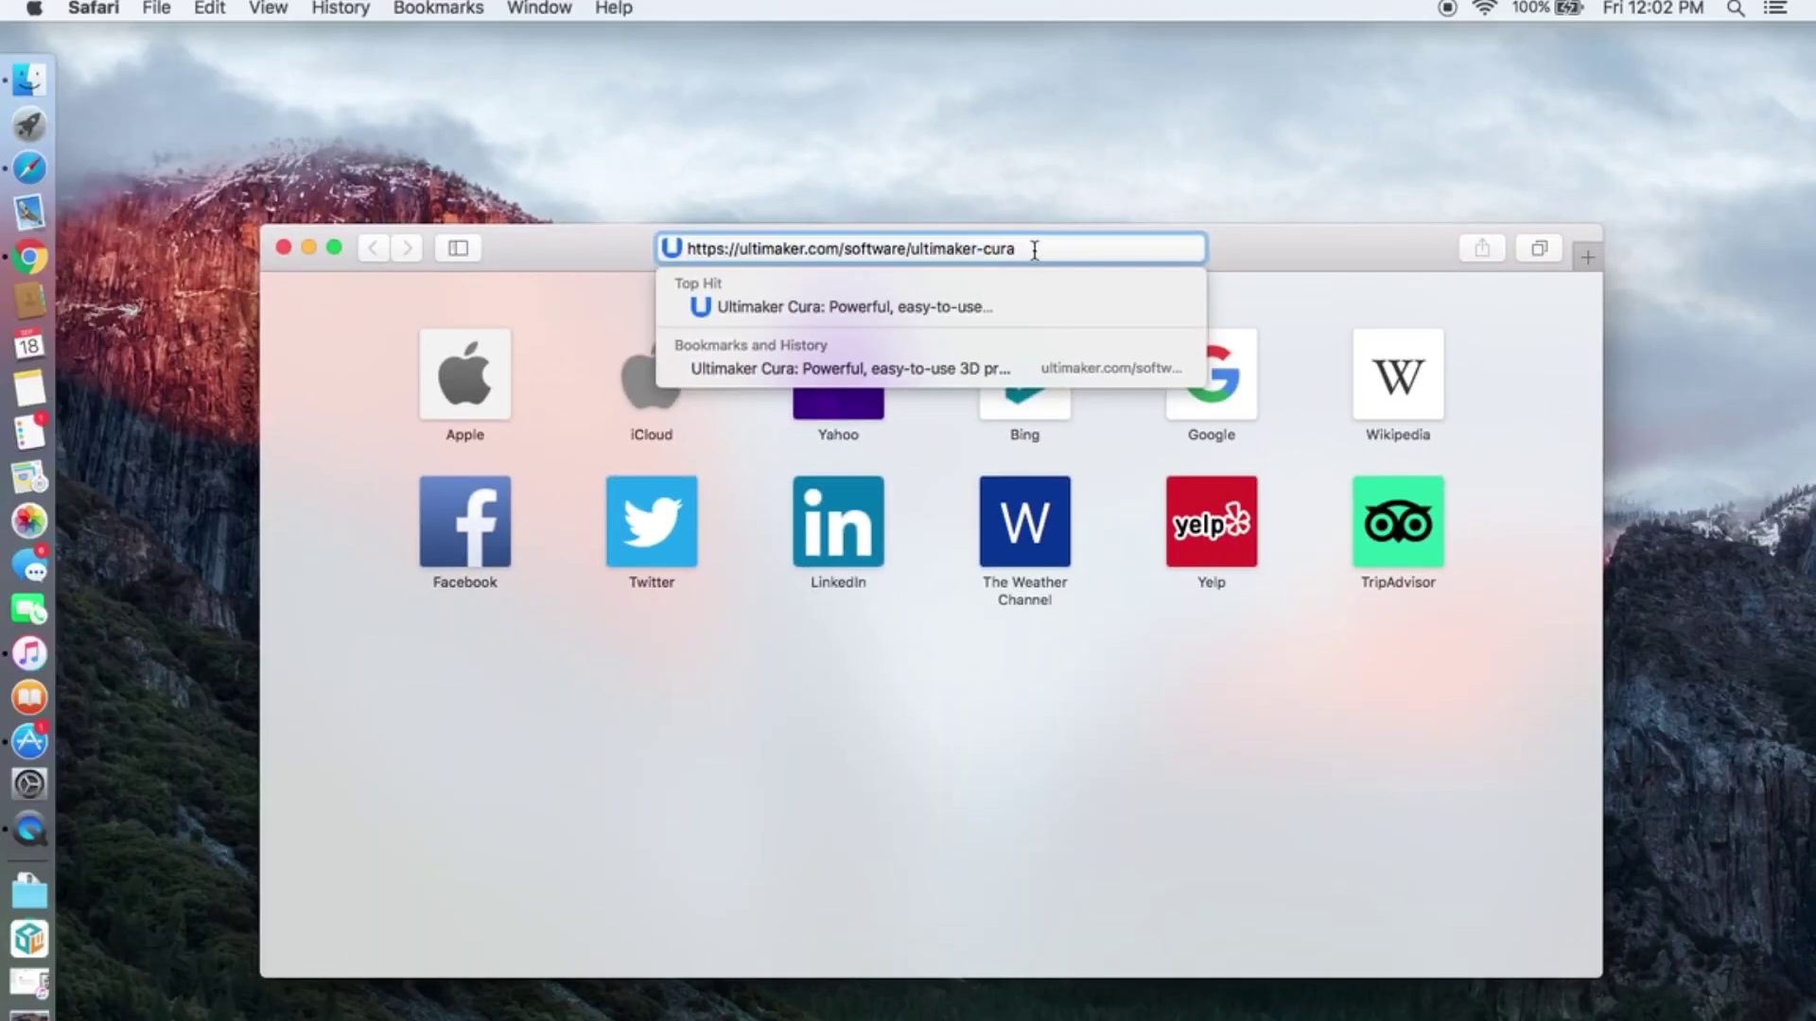
key("Return")
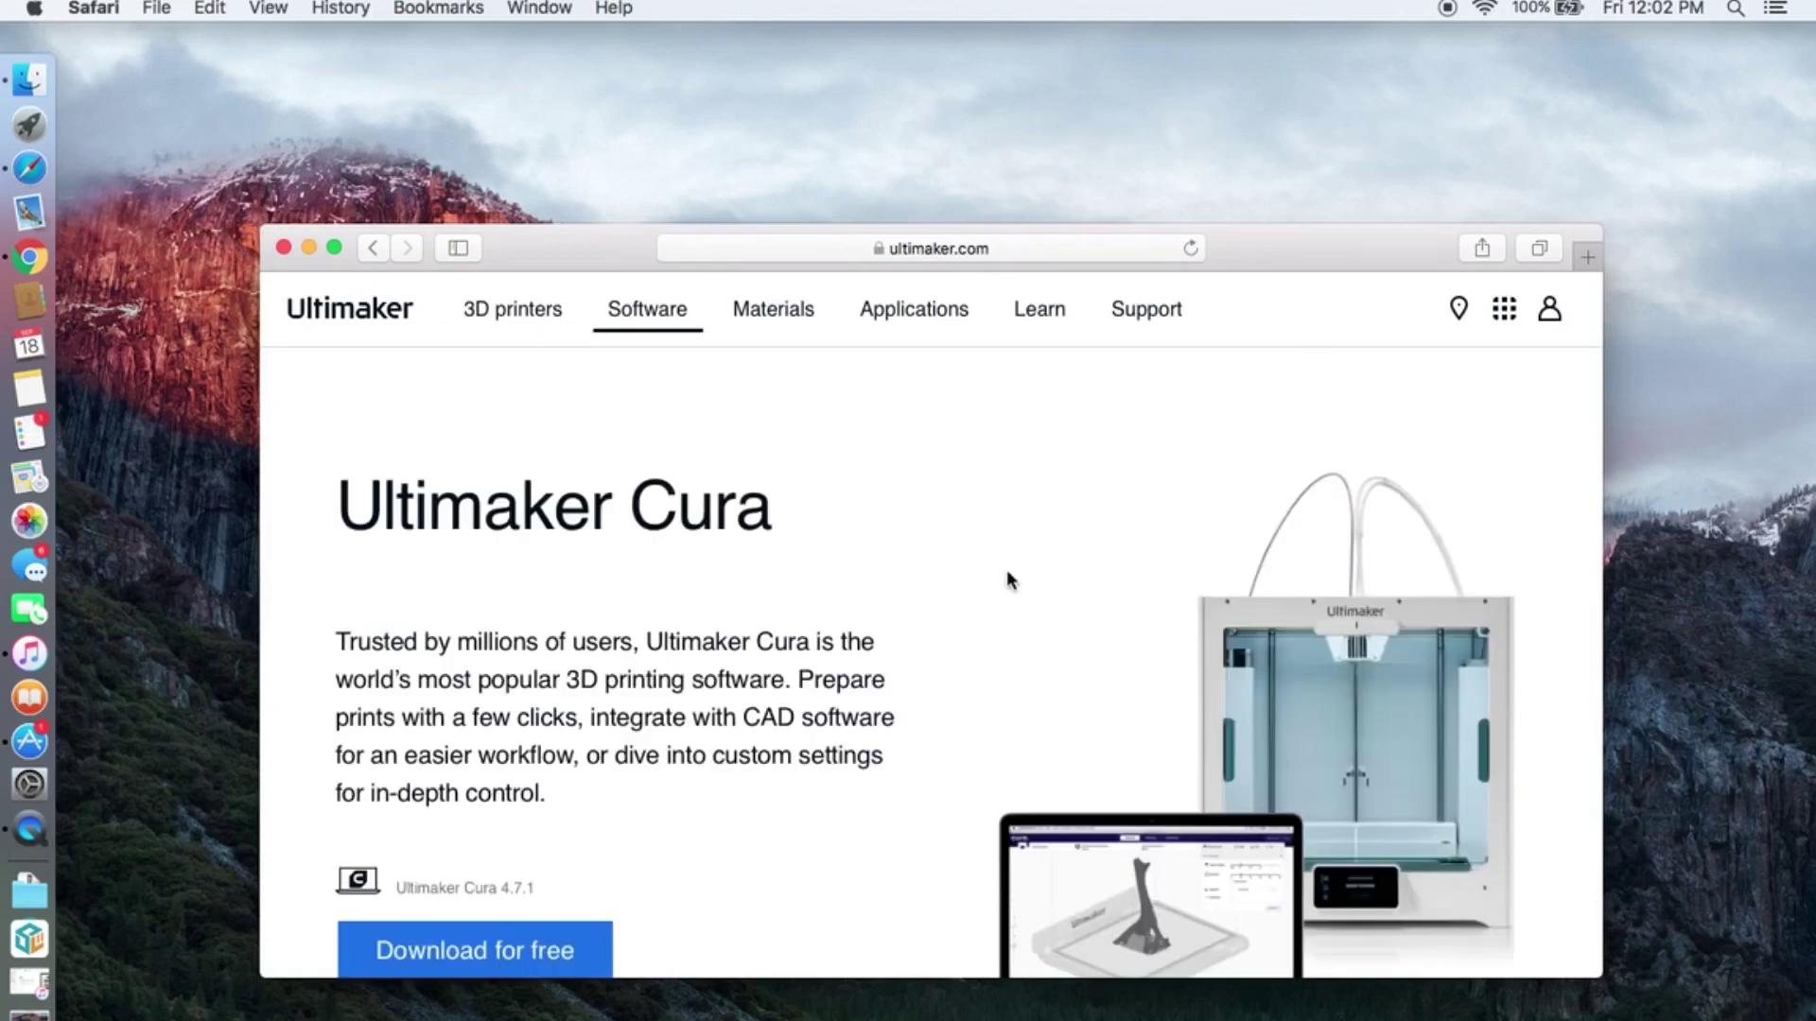
scroll(871, 687, "down", 4)
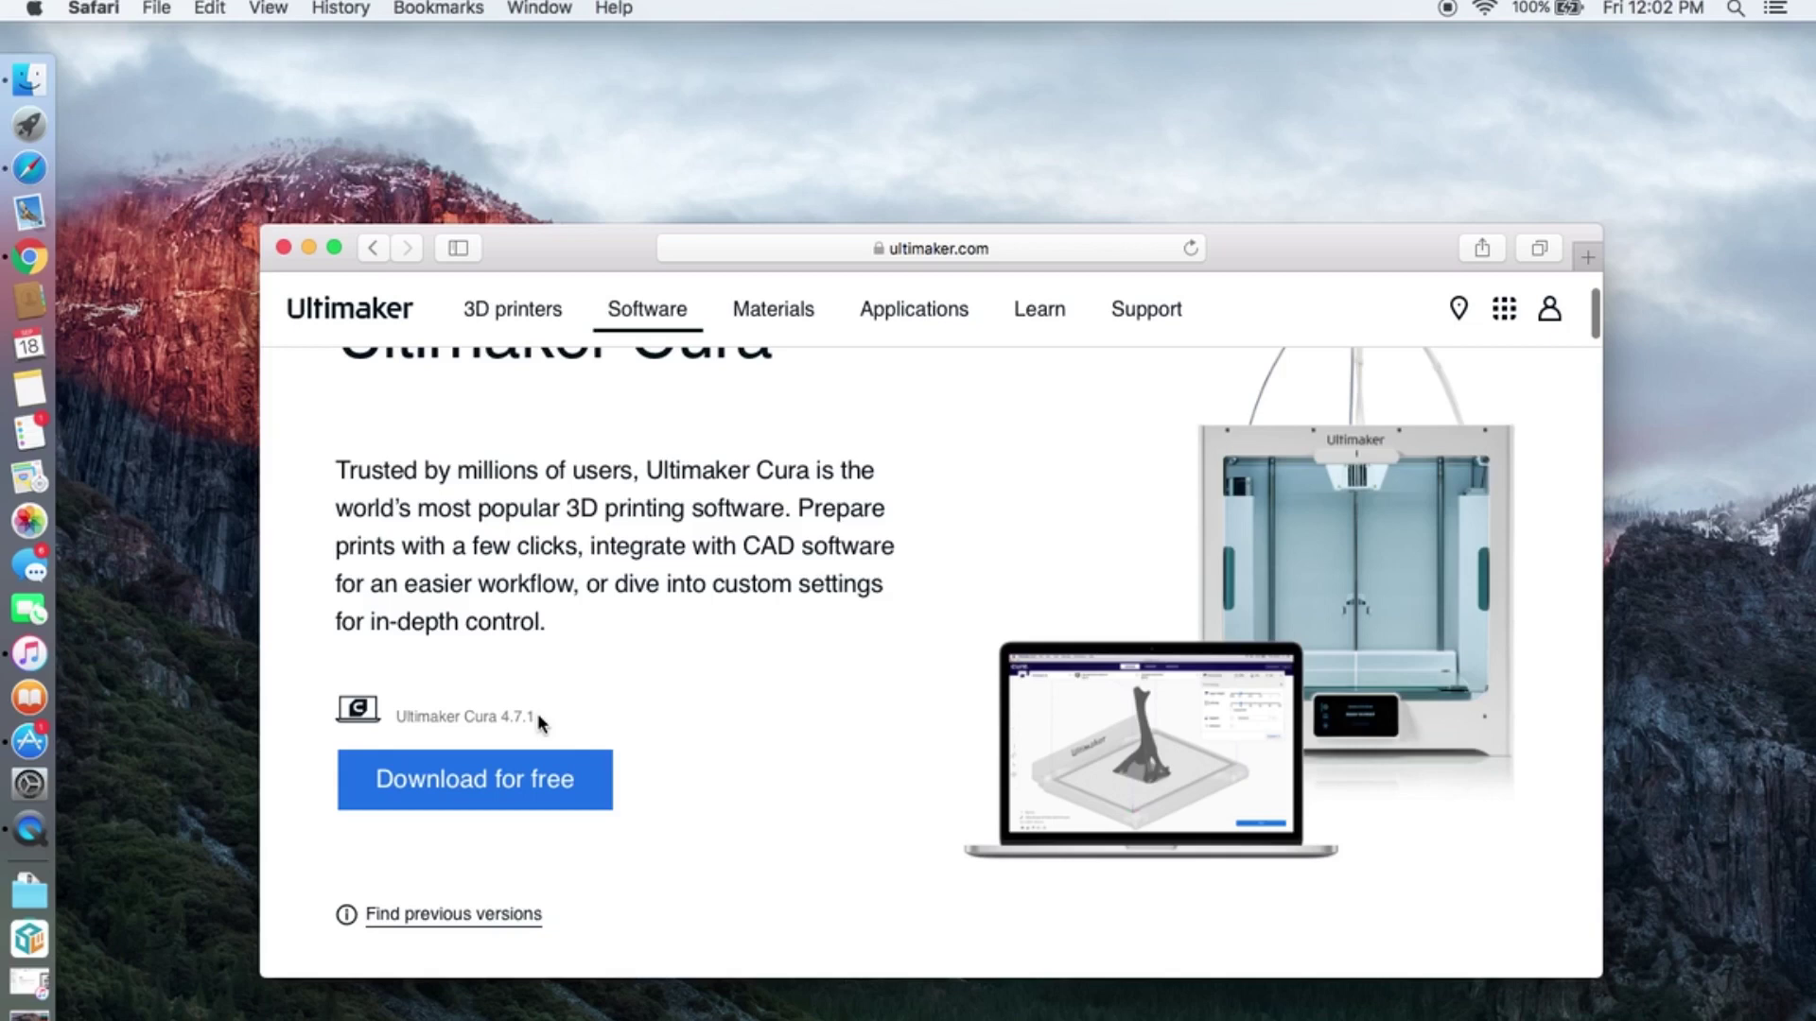
mouse_move(537, 717)
left_mouse_down()
mouse_move(494, 717)
mouse_move(540, 716)
left_mouse_up()
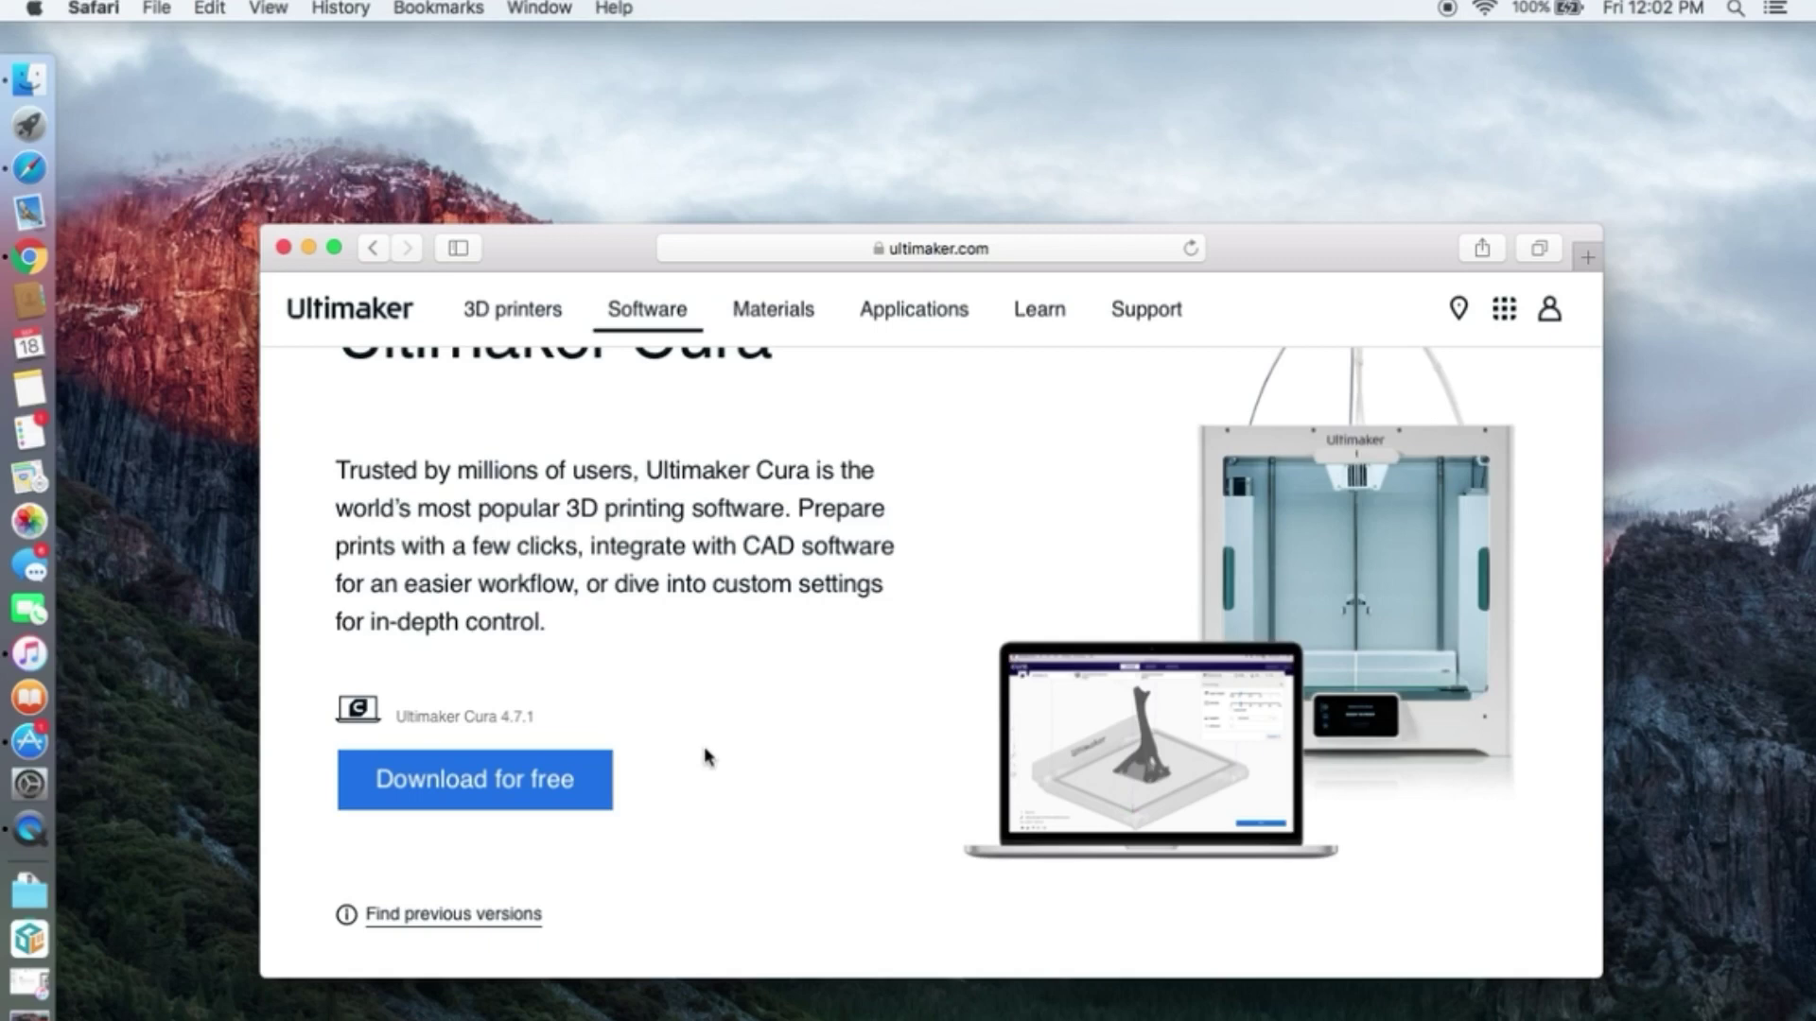
scroll(705, 757, "down", 3)
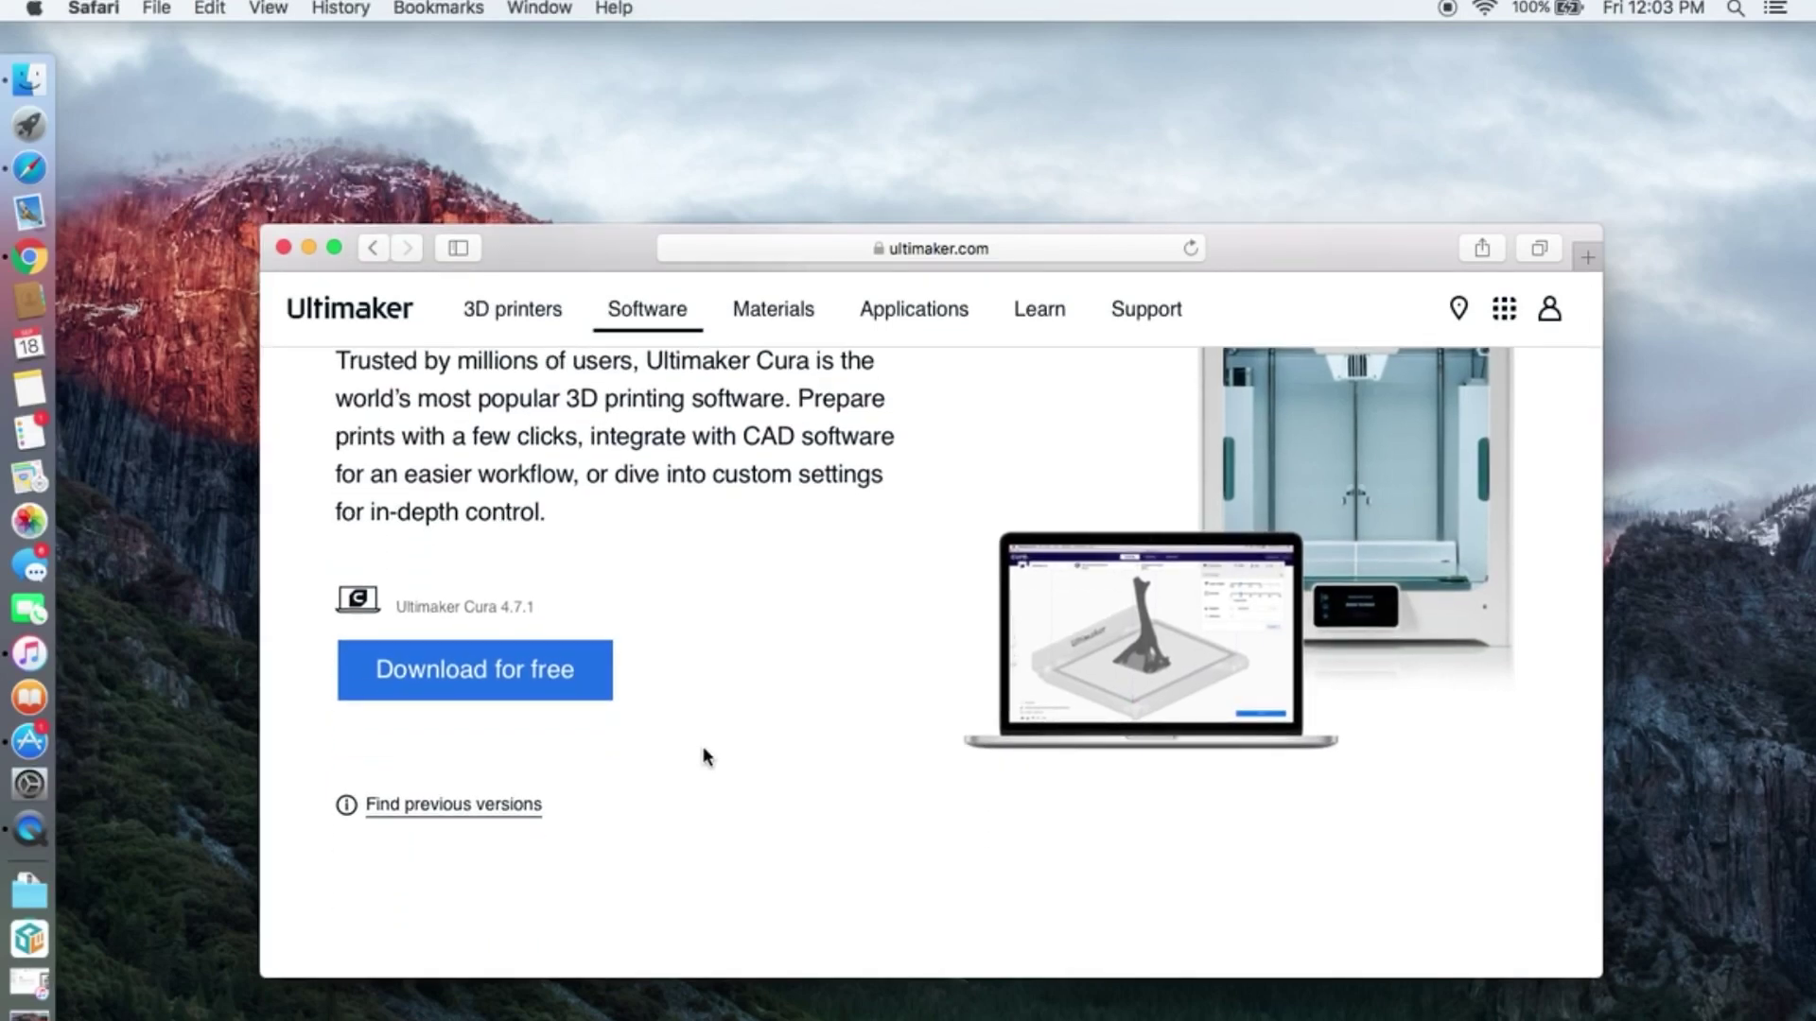
Step: Go to Cura's previous versions on GitHub and open the 4.6.2 release page
left_click(498, 806)
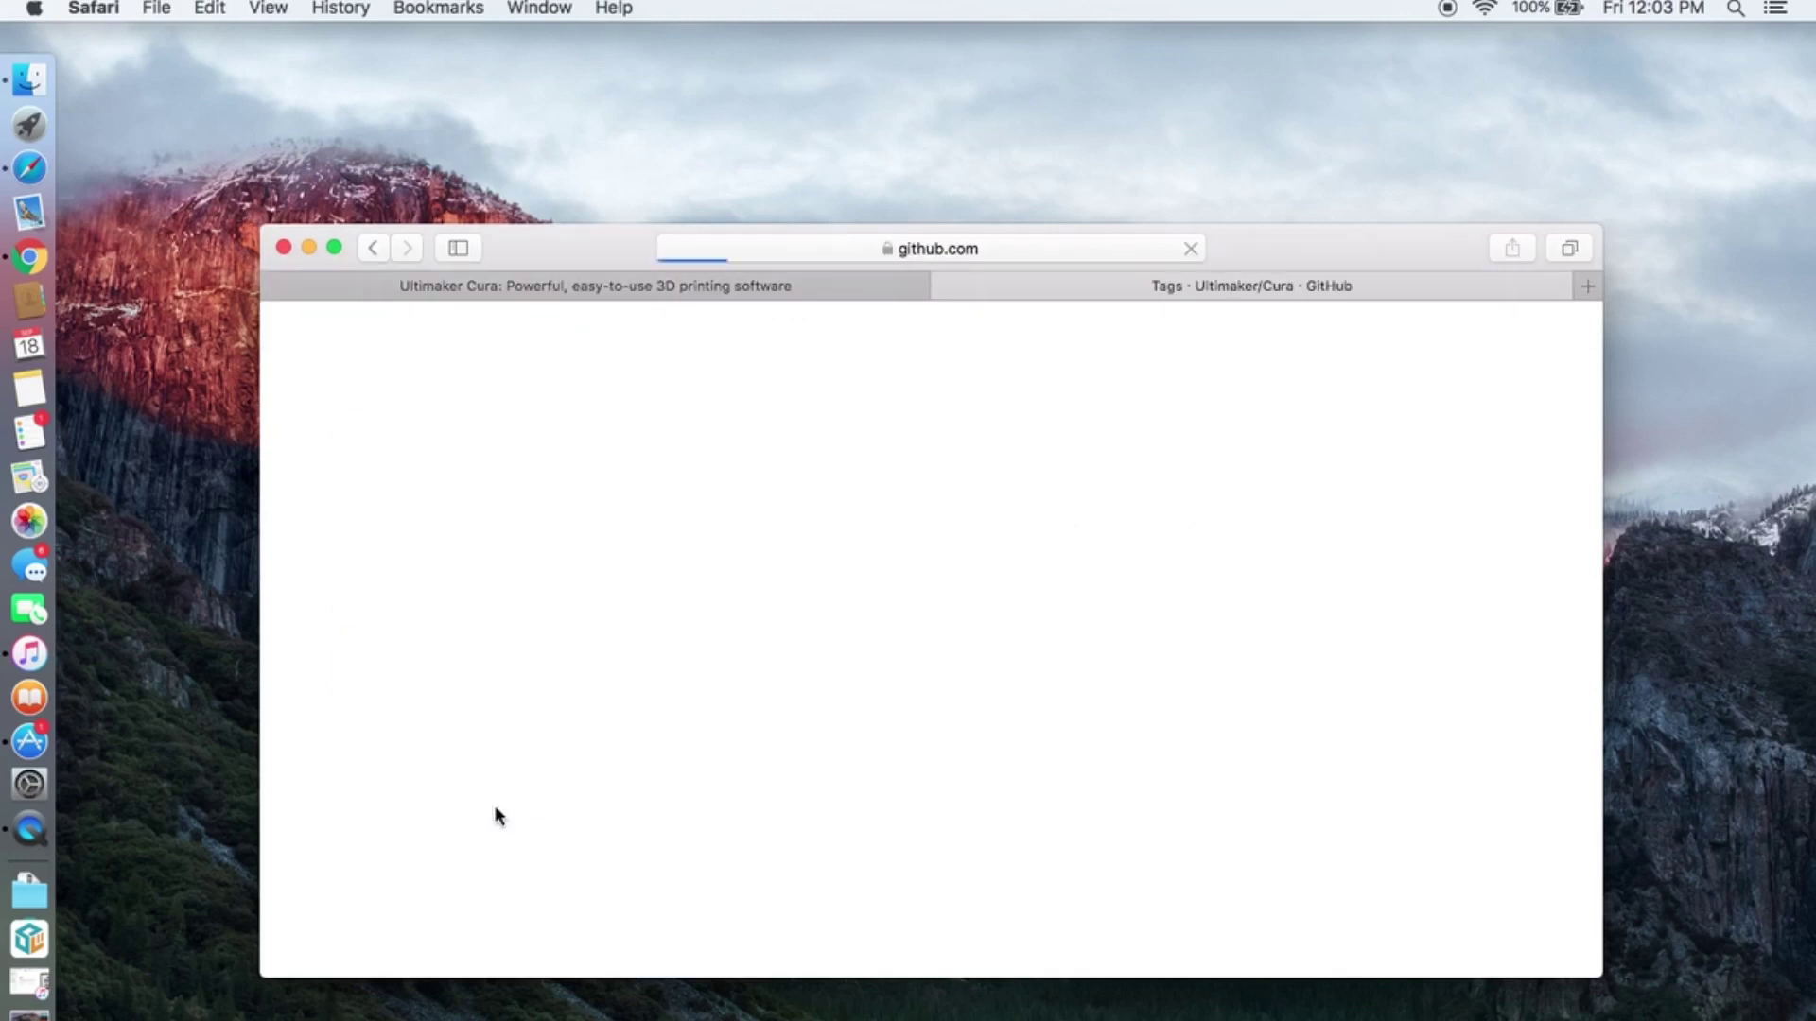
scroll(495, 811, "down", 5)
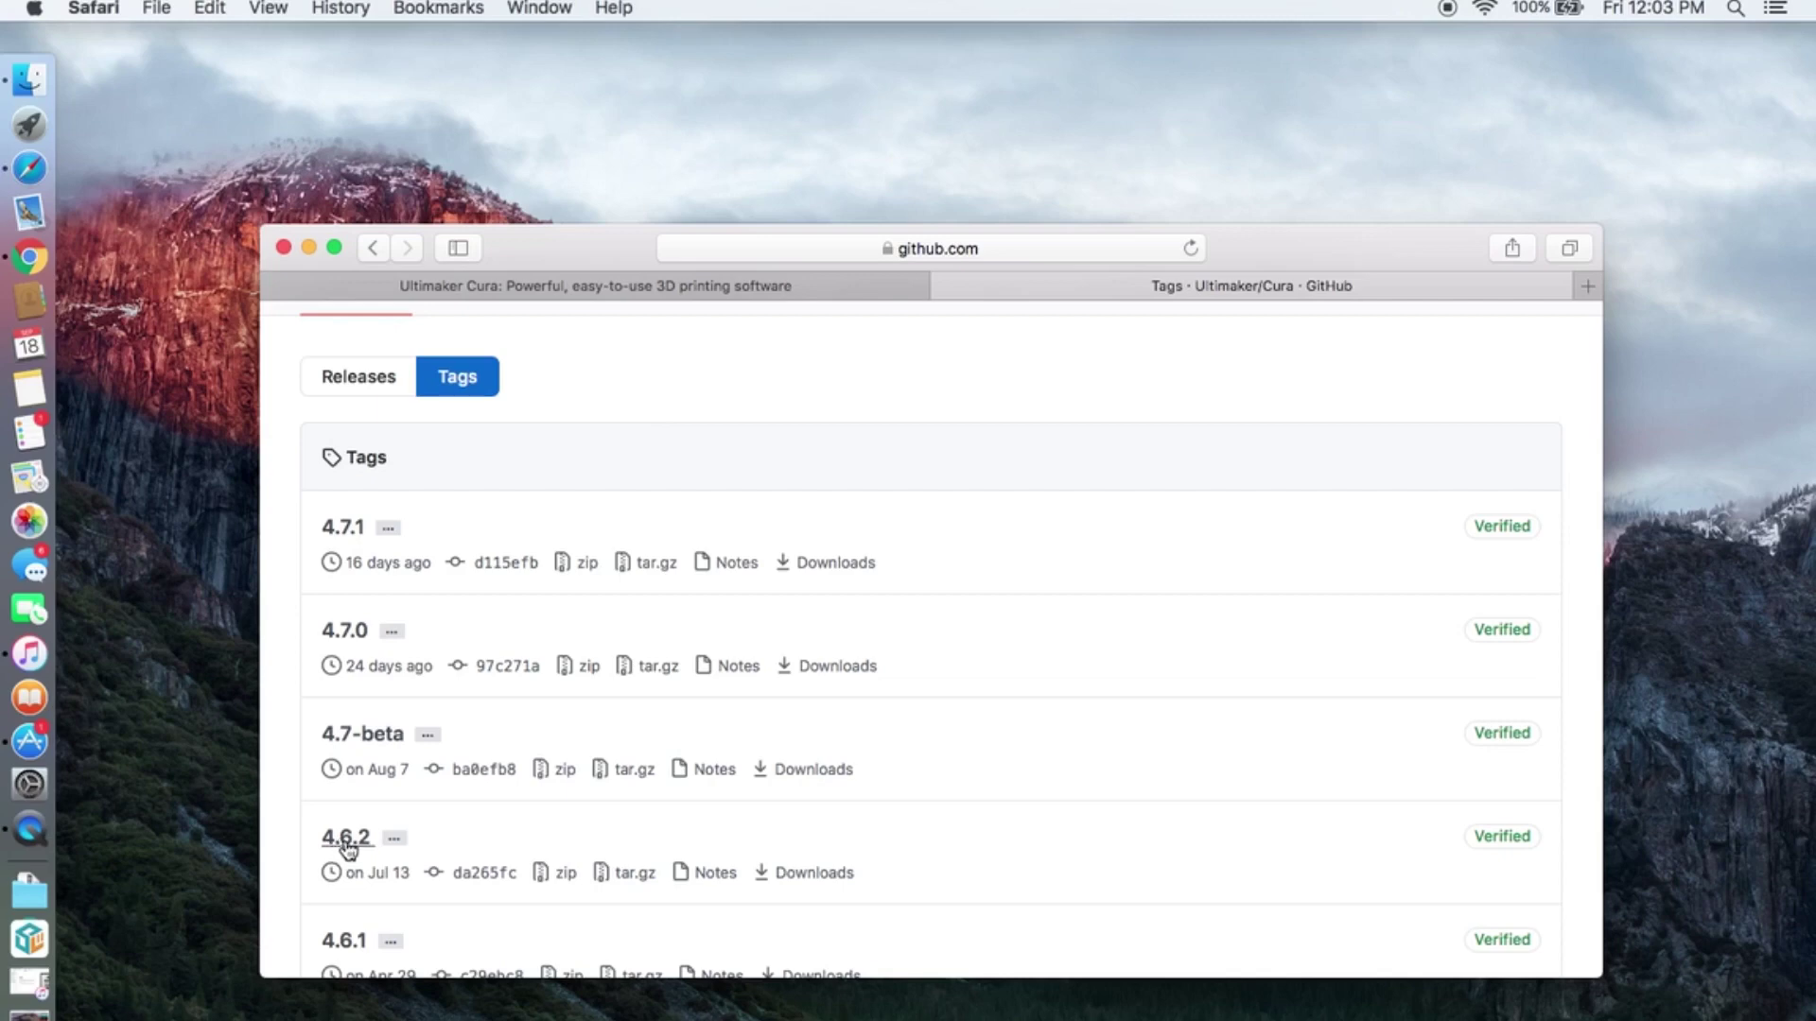
left_click(346, 841)
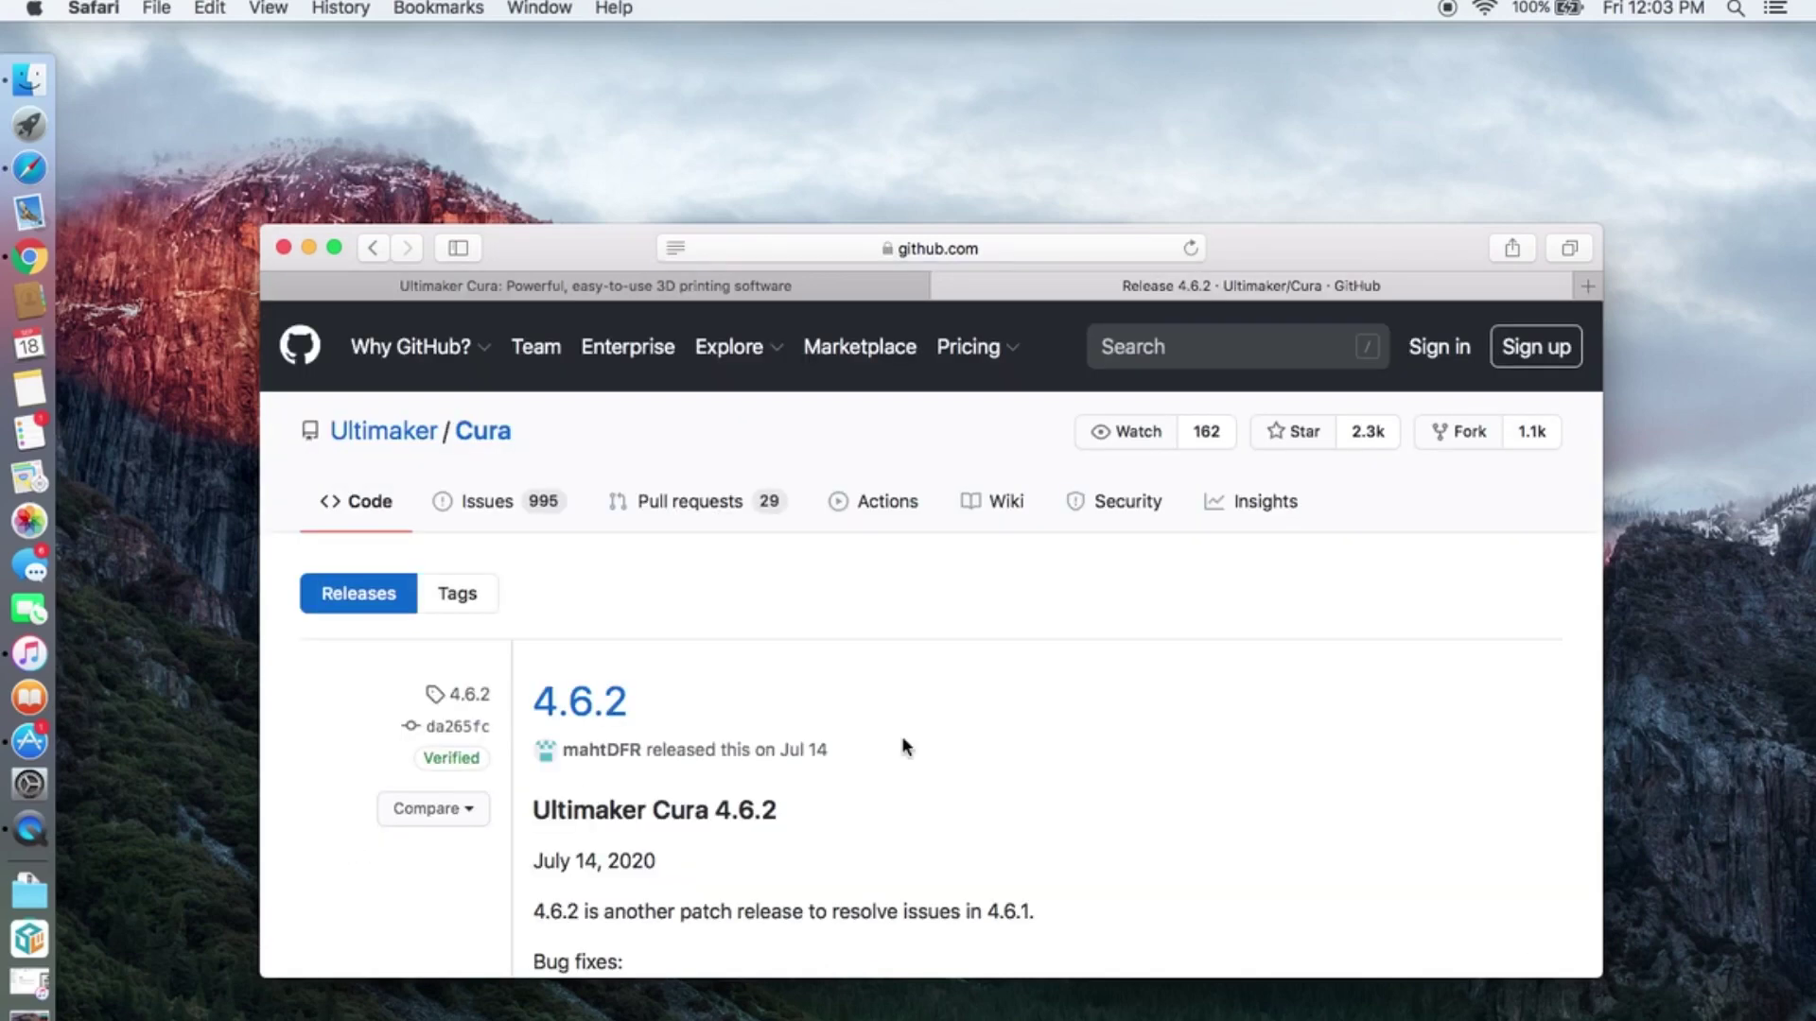
Step: Download Ultimaker_Cura-4.6.2-Darwin.dmg from the release assets and confirm it finished
scroll(963, 747, "down", 10)
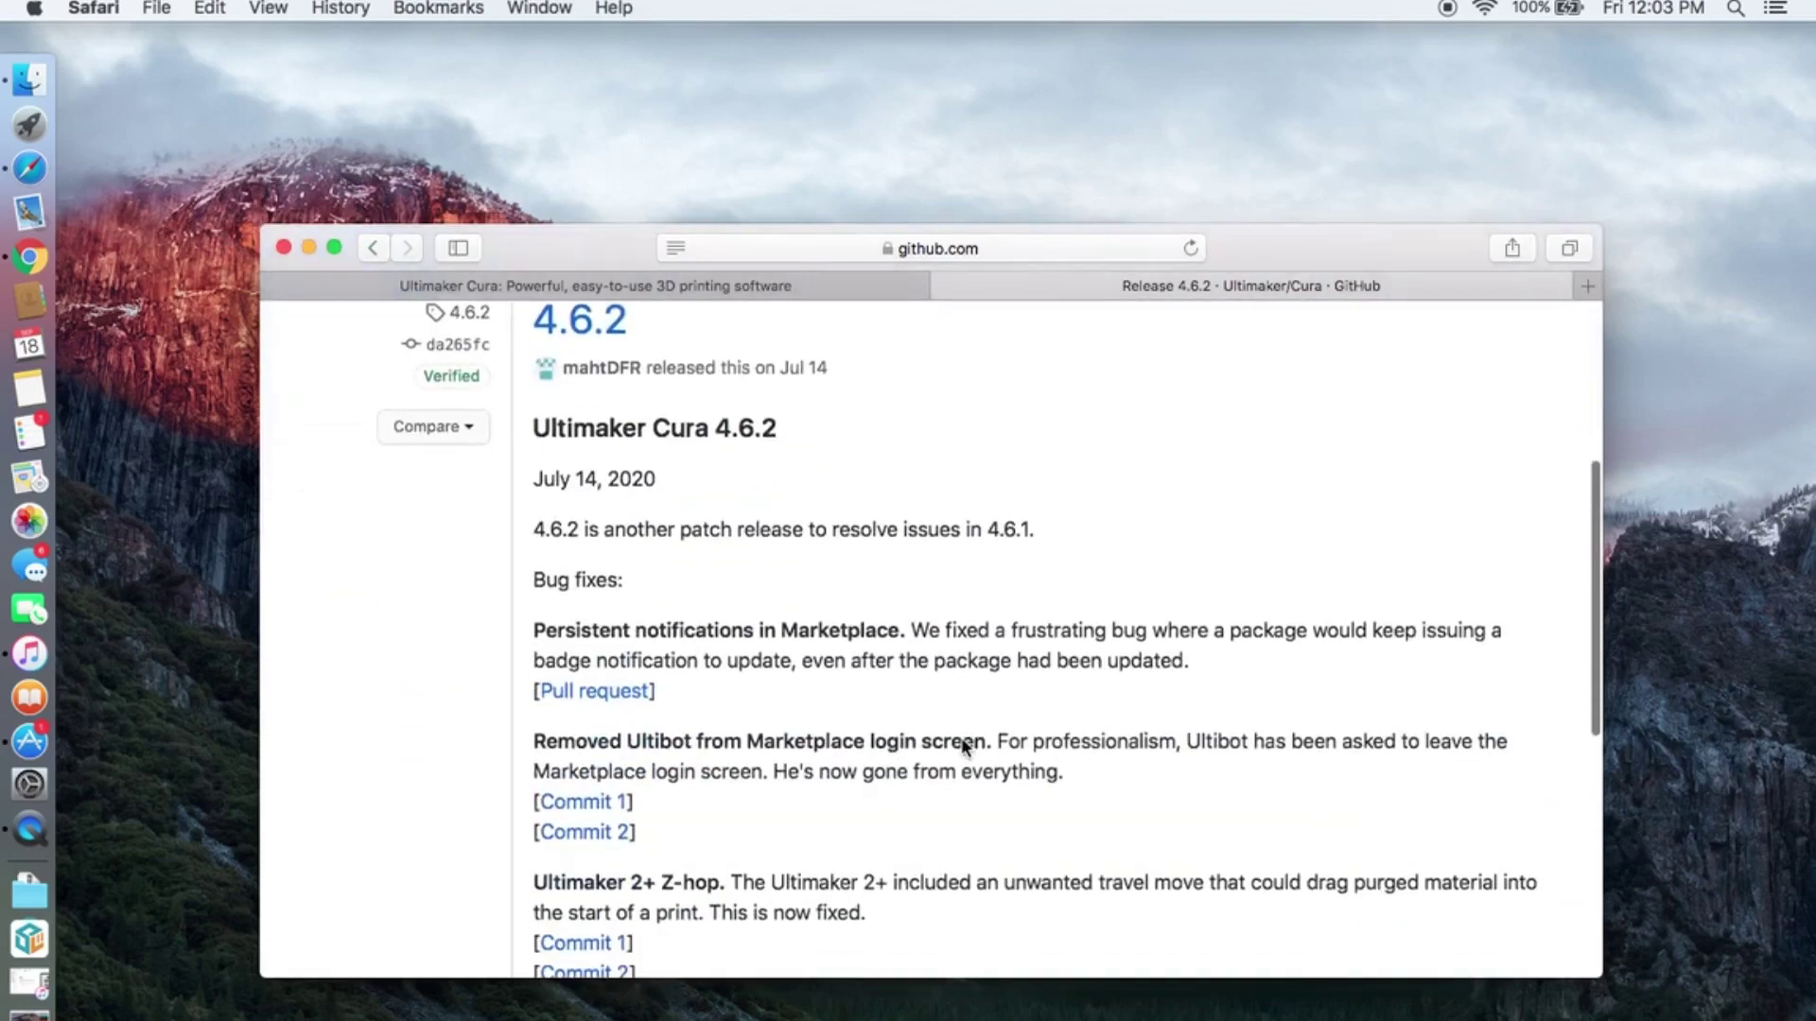
scroll(964, 749, "down", 2)
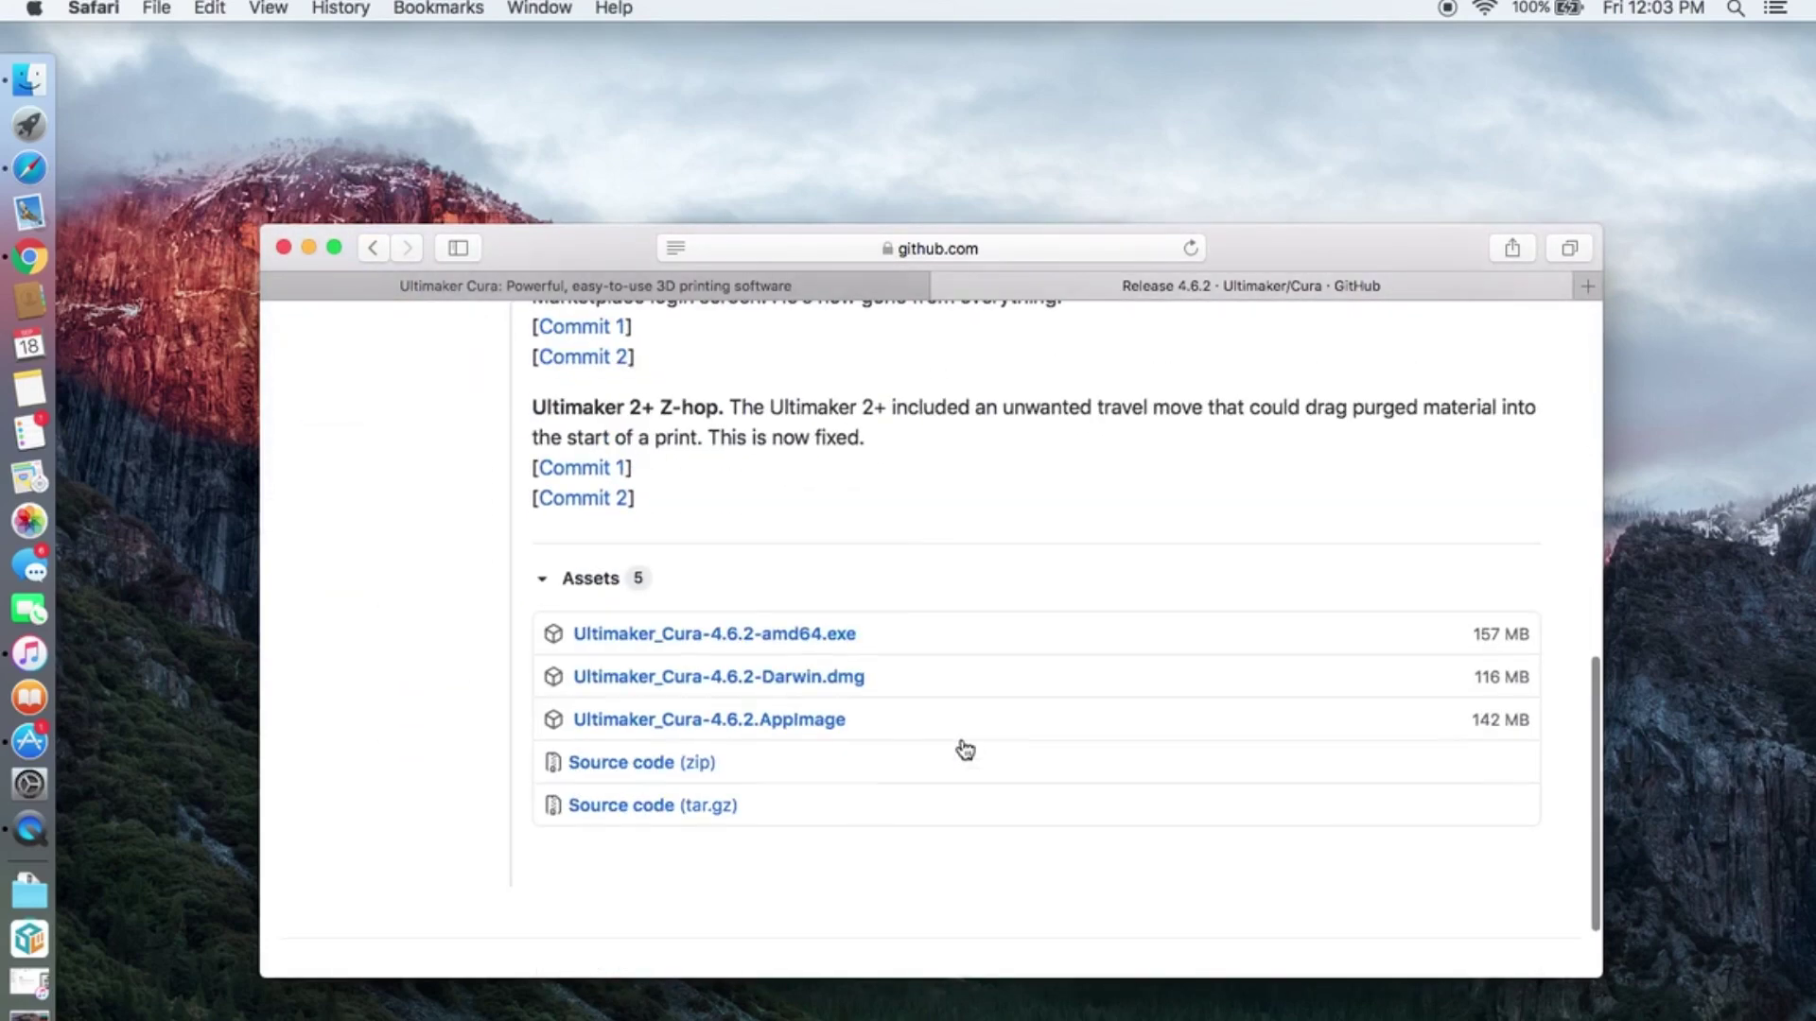
left_click(850, 681)
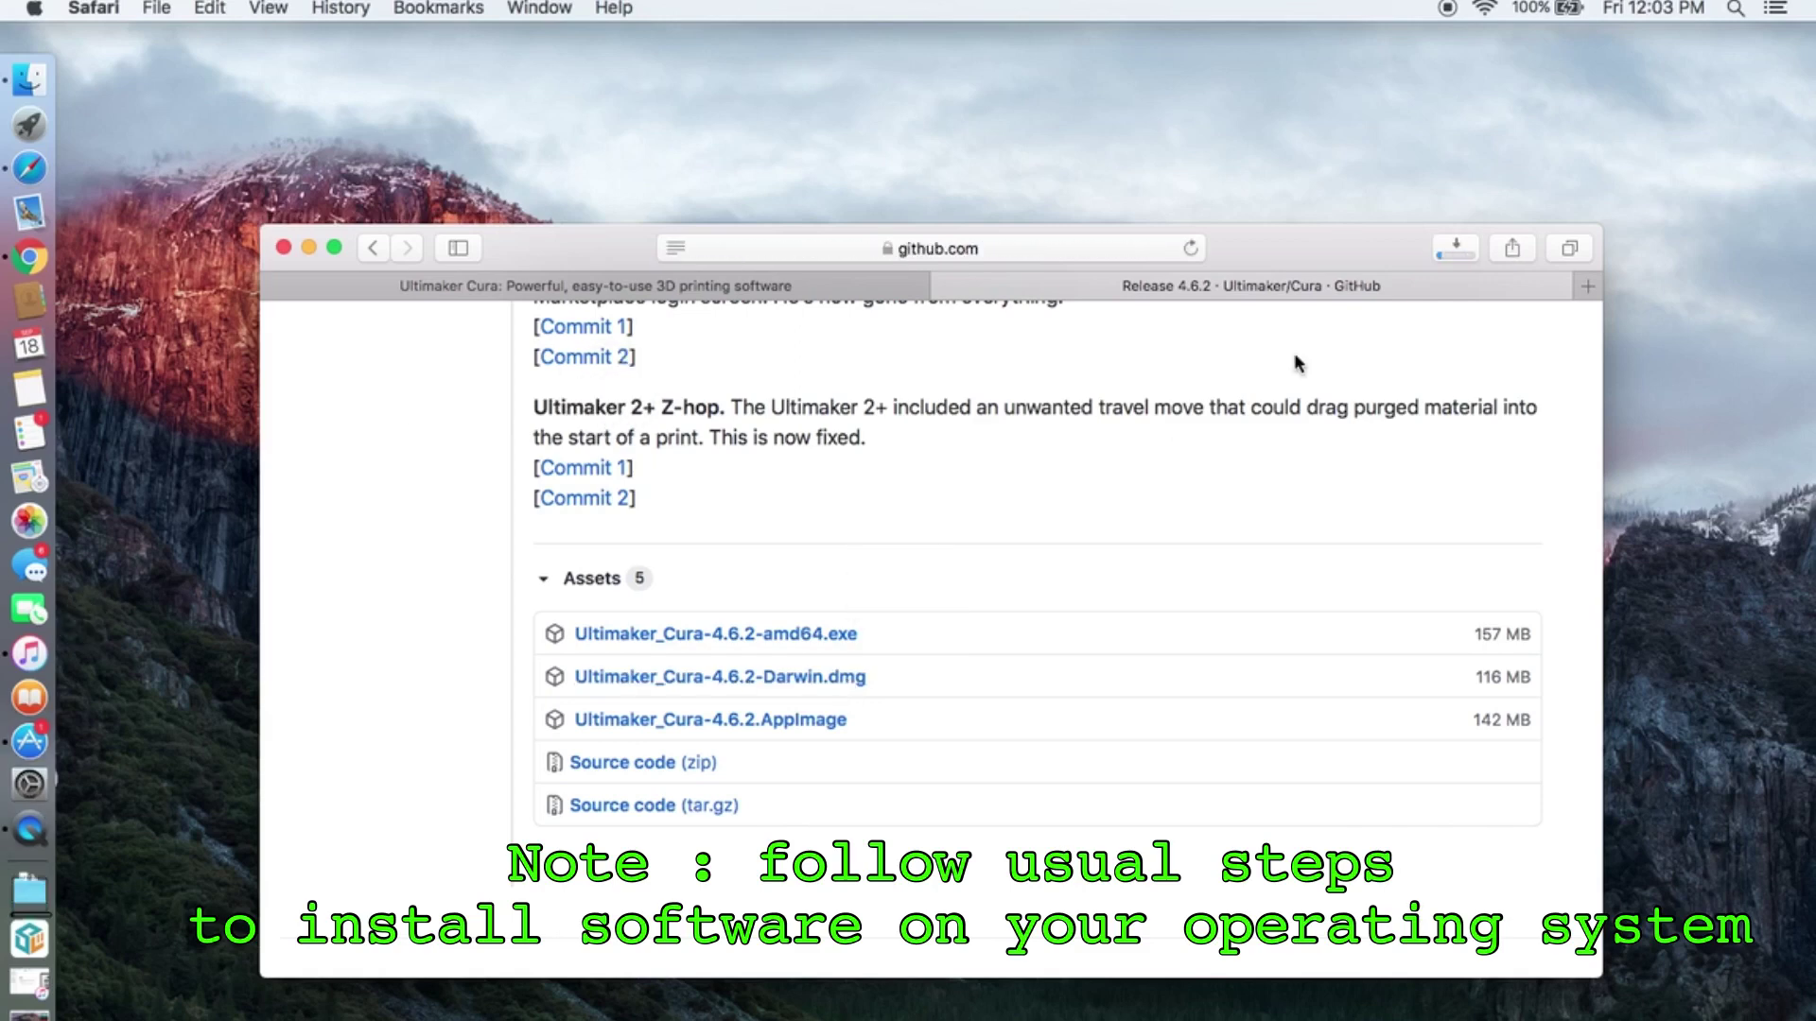
left_click(1455, 252)
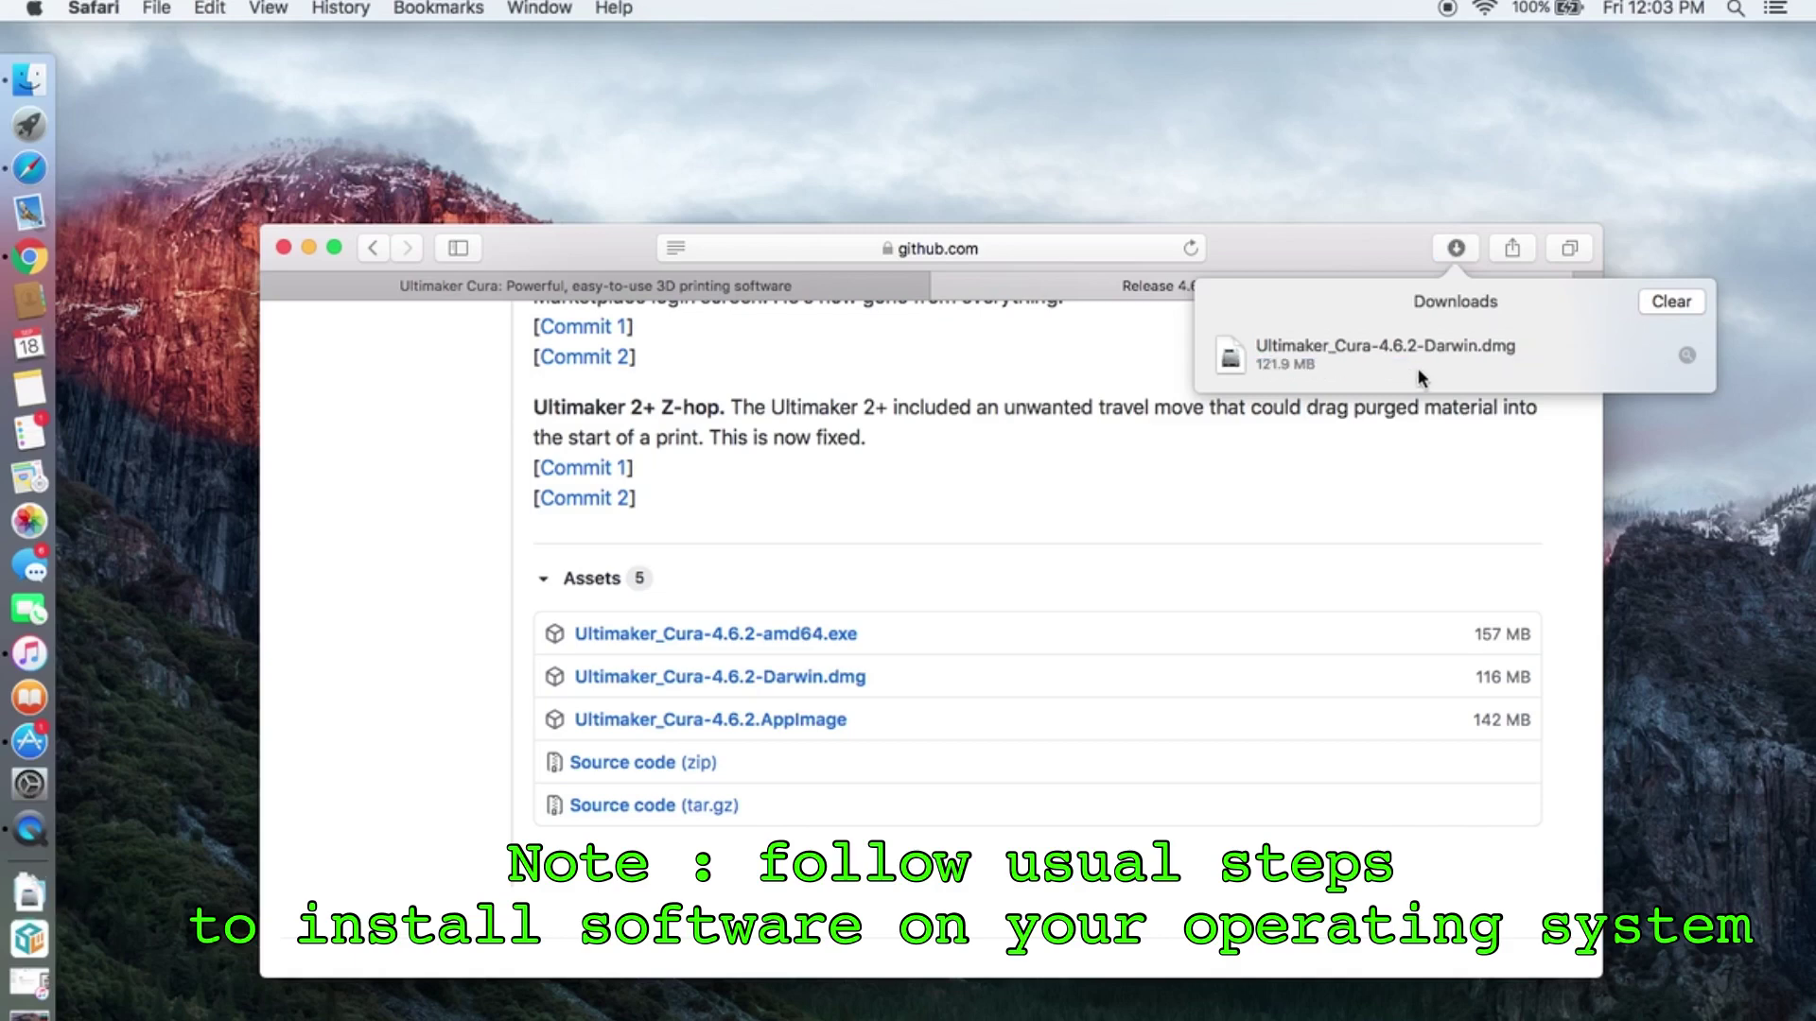
Step: Mount the Cura 4.6.2 disk image and copy Ultimaker Cura into Applications
double_click(1418, 372)
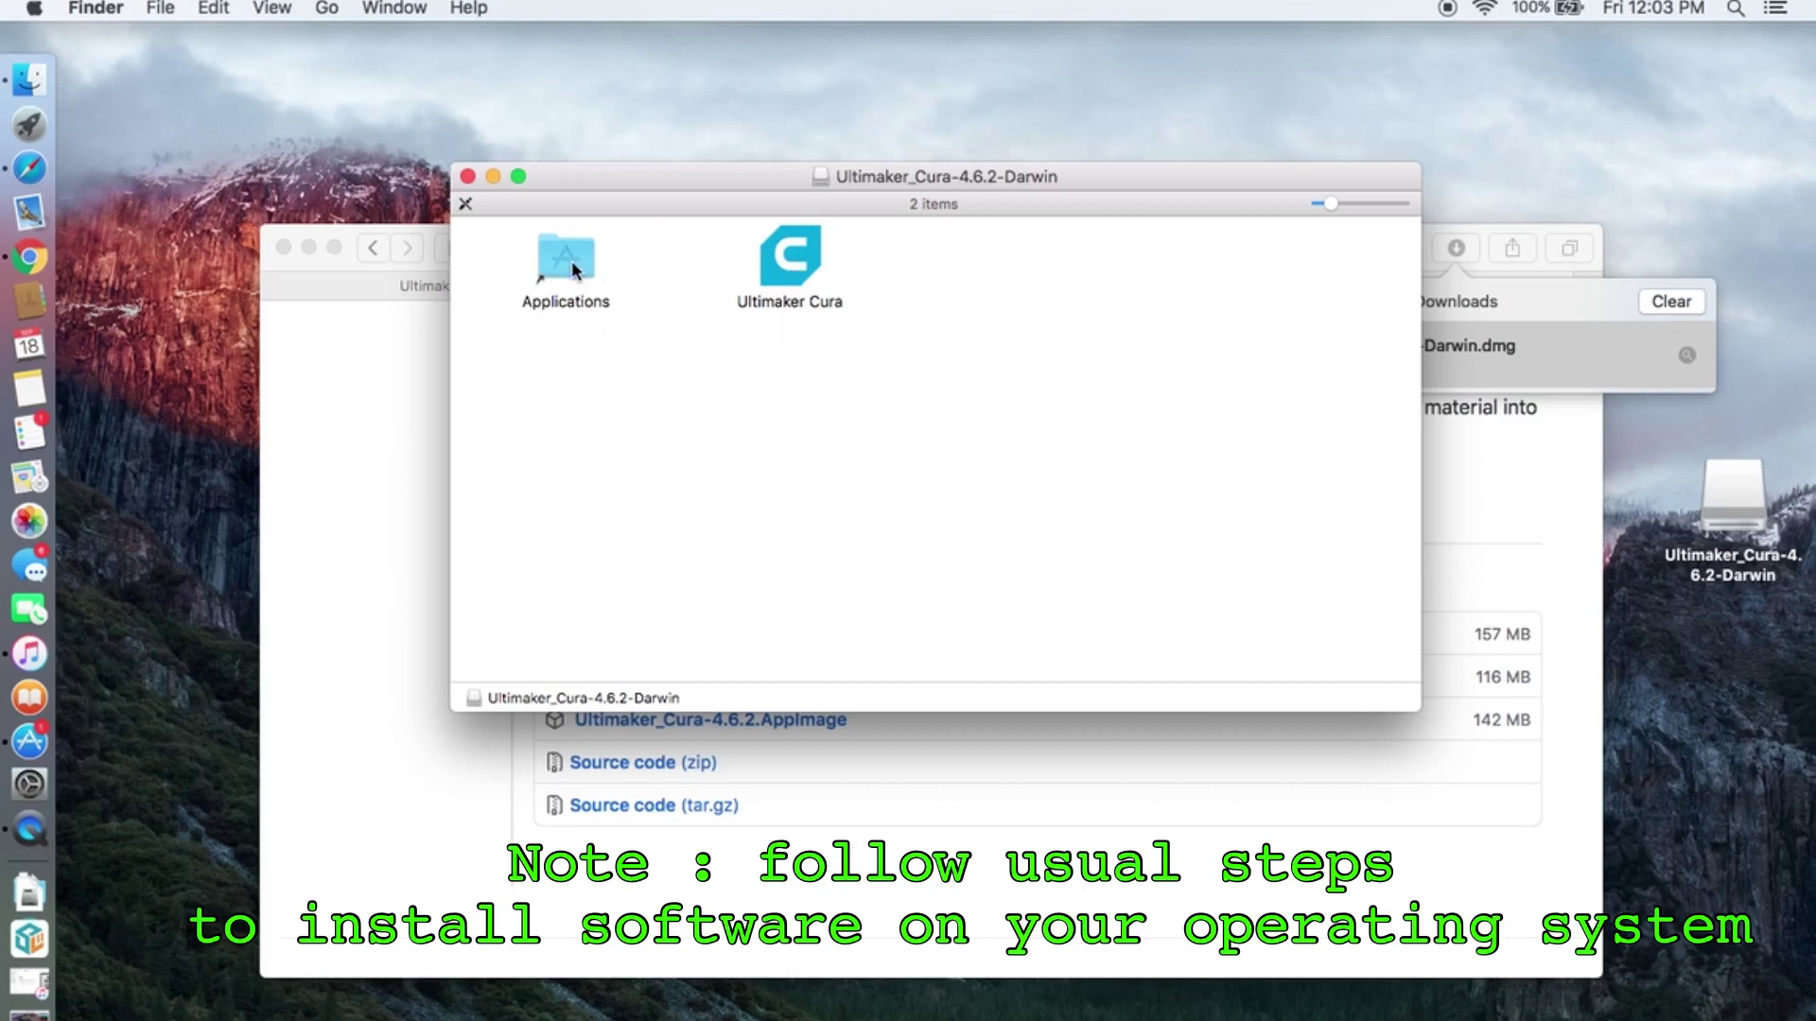
left_click(783, 273)
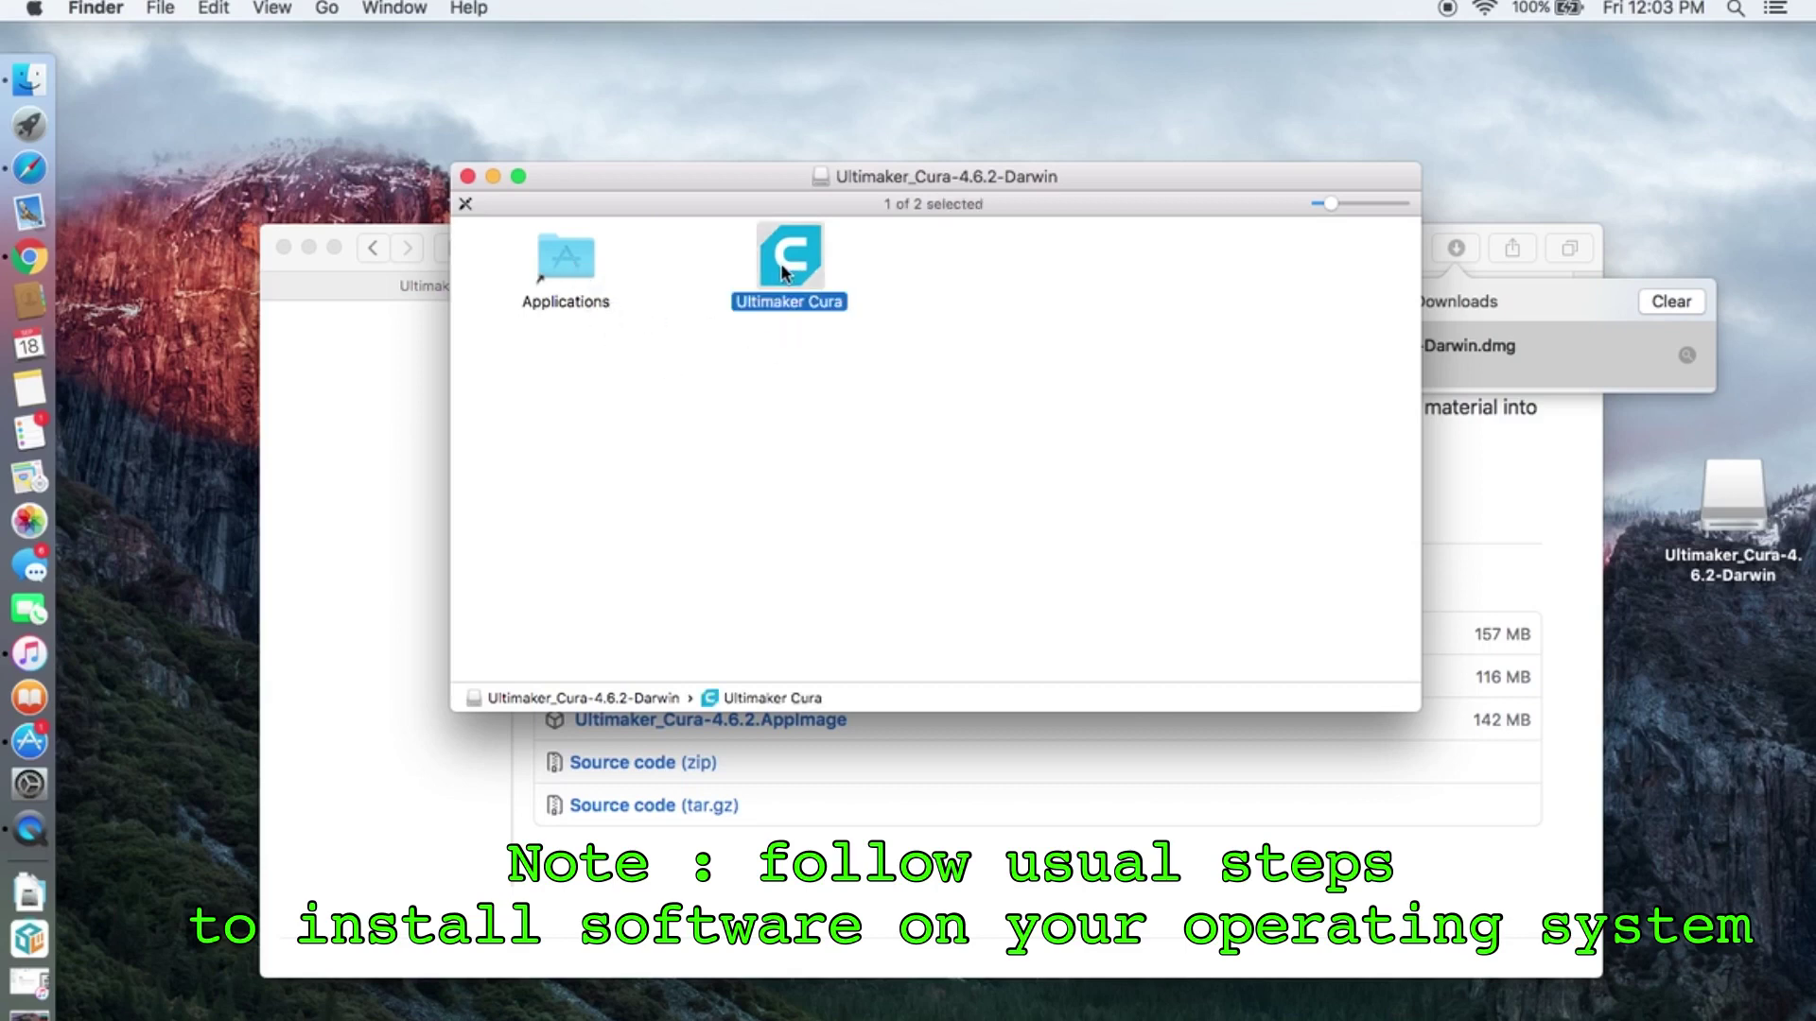
left_click_drag(784, 272, 554, 269)
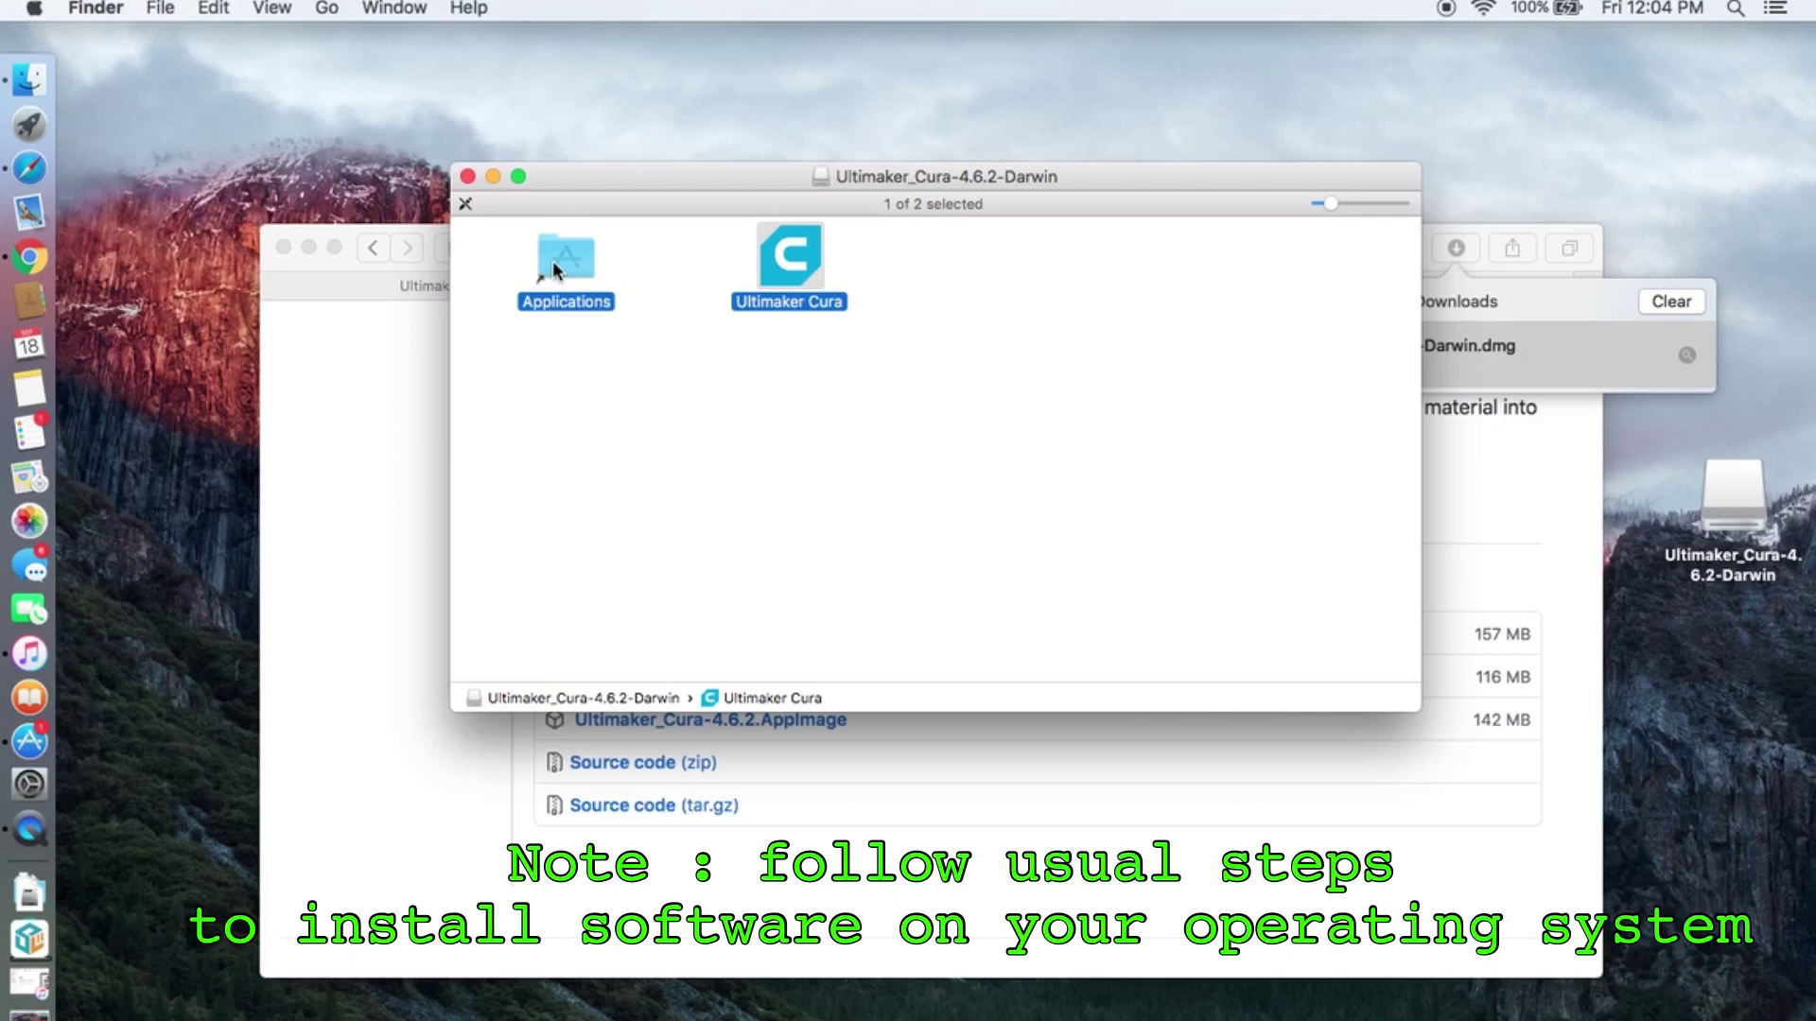
left_click_drag(553, 261, 553, 262)
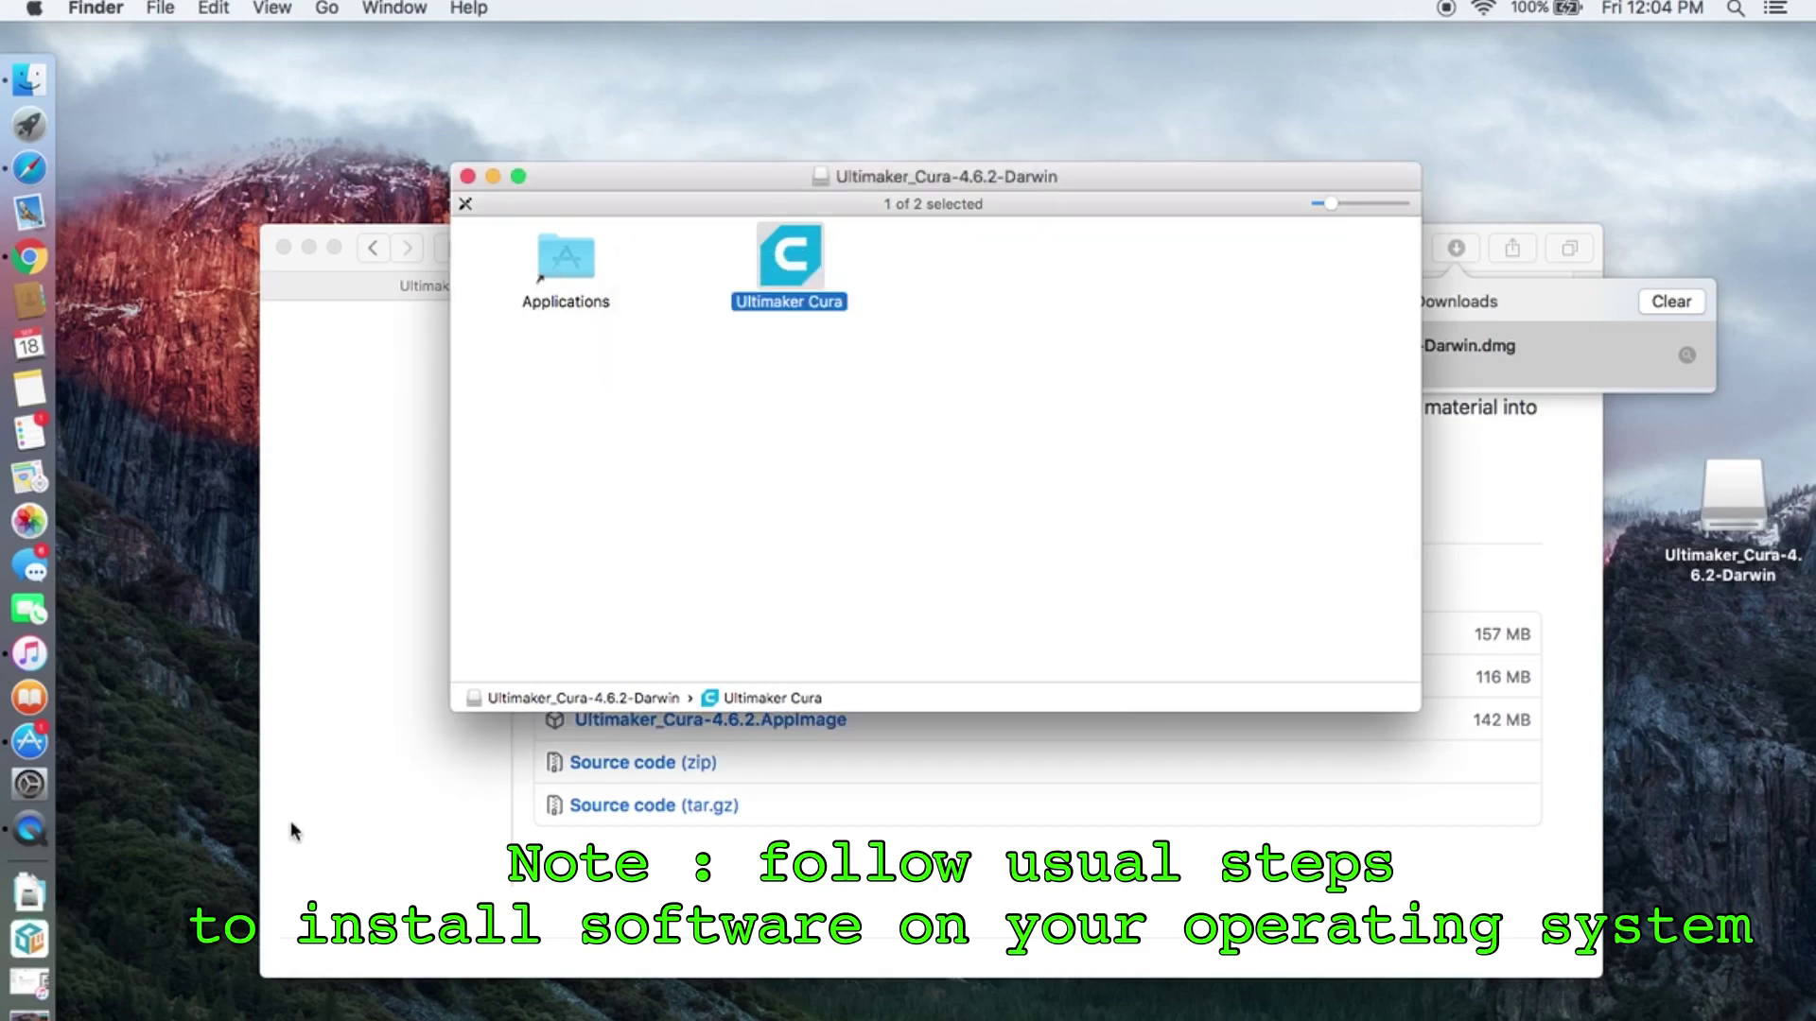
Step: Launch Ultimaker Cura from the Dock's Applications stack, allowing it past the security warning
left_click(34, 939)
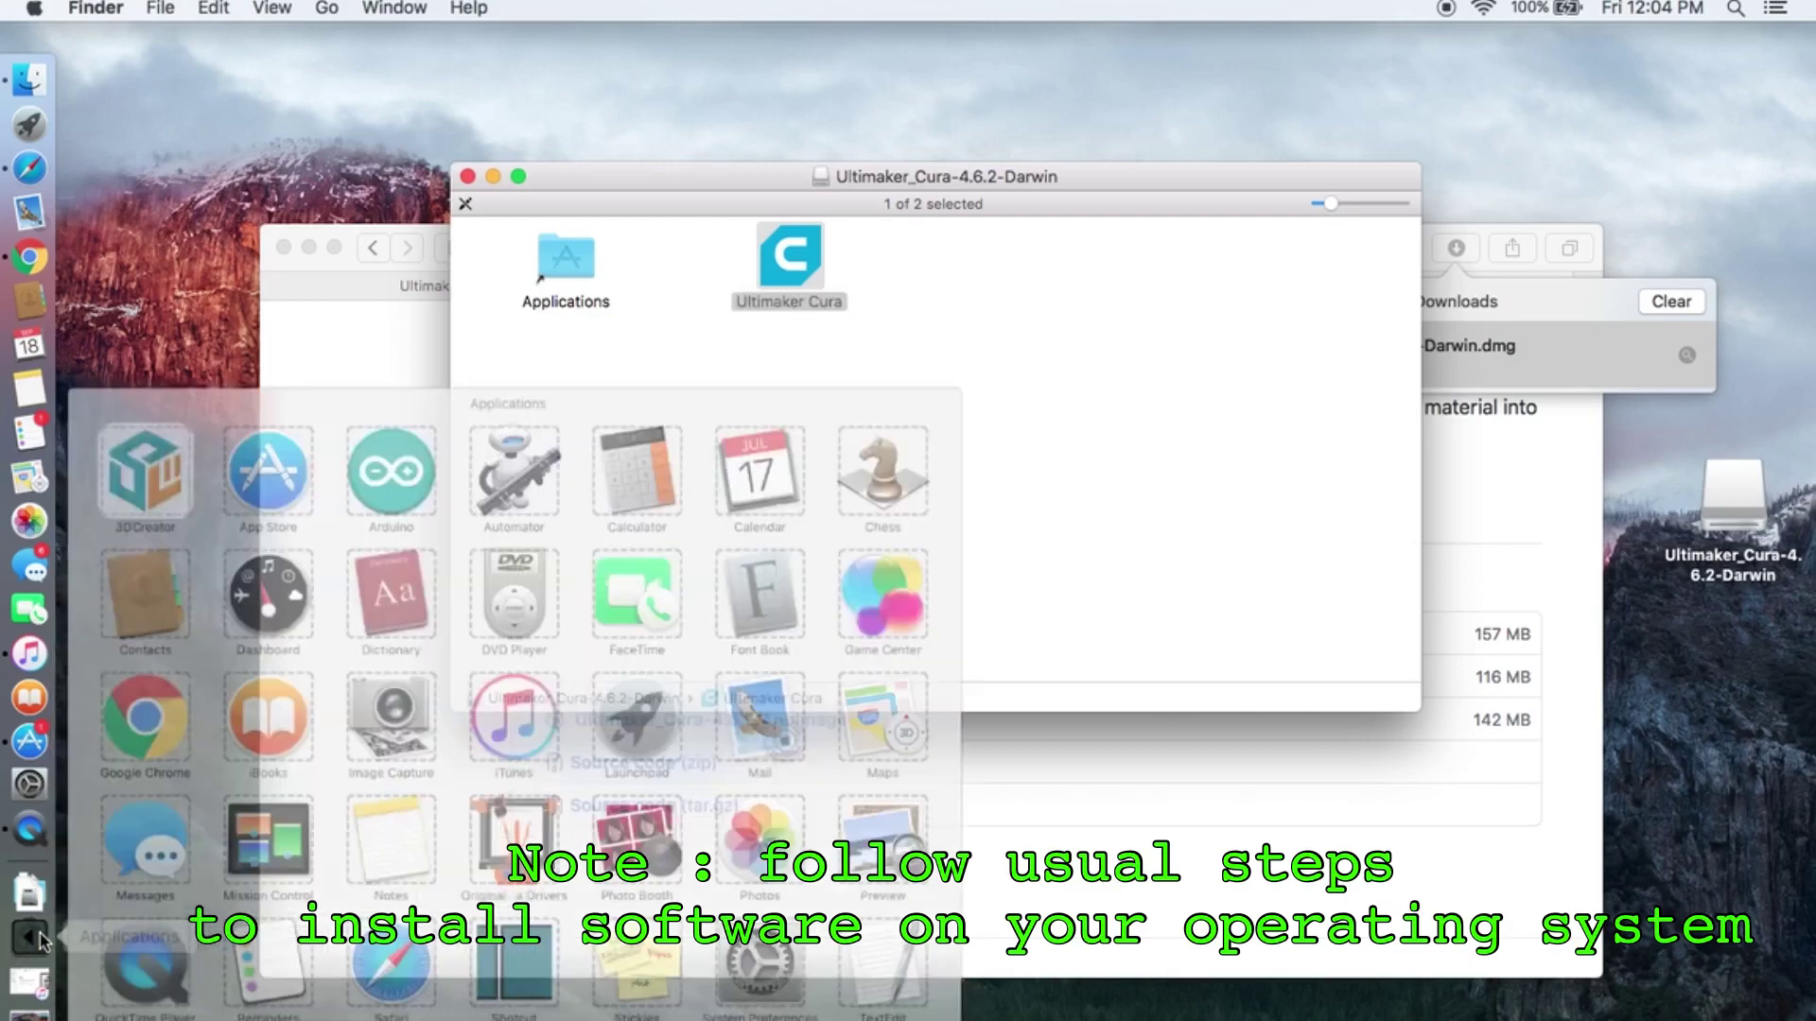
scroll(269, 903, "down", 3)
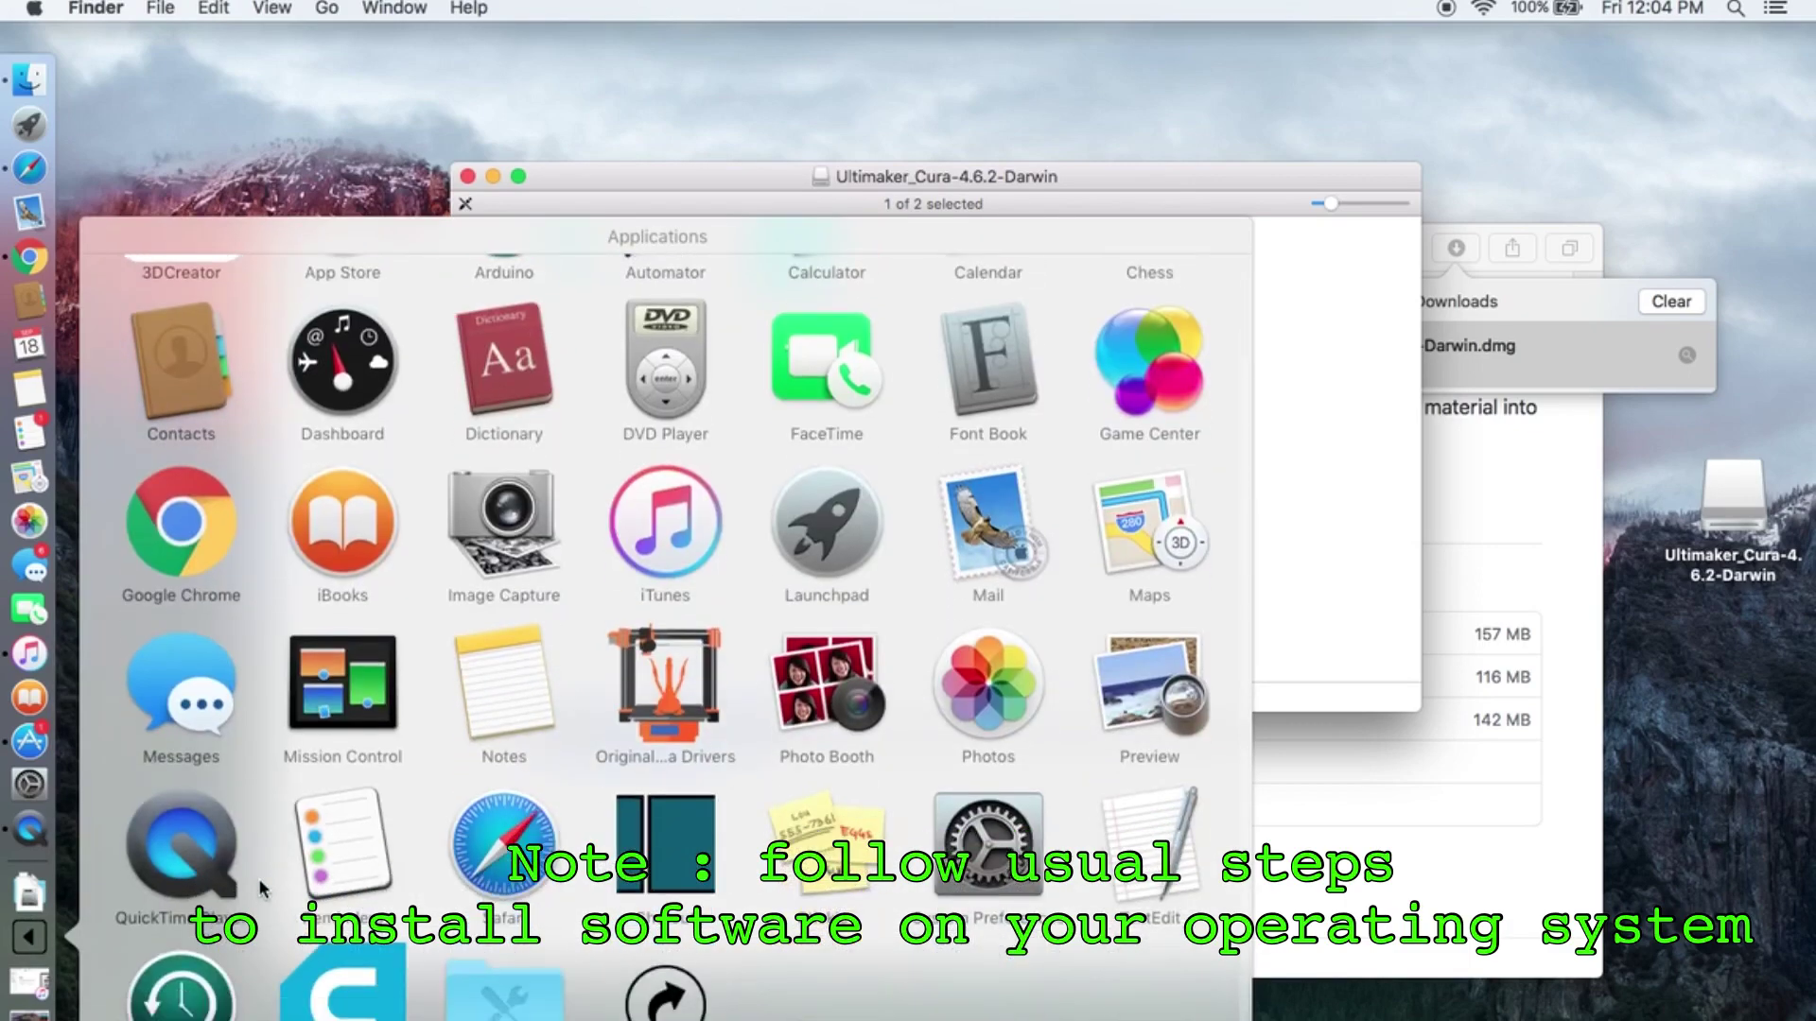
scroll(358, 1008, "down", 1)
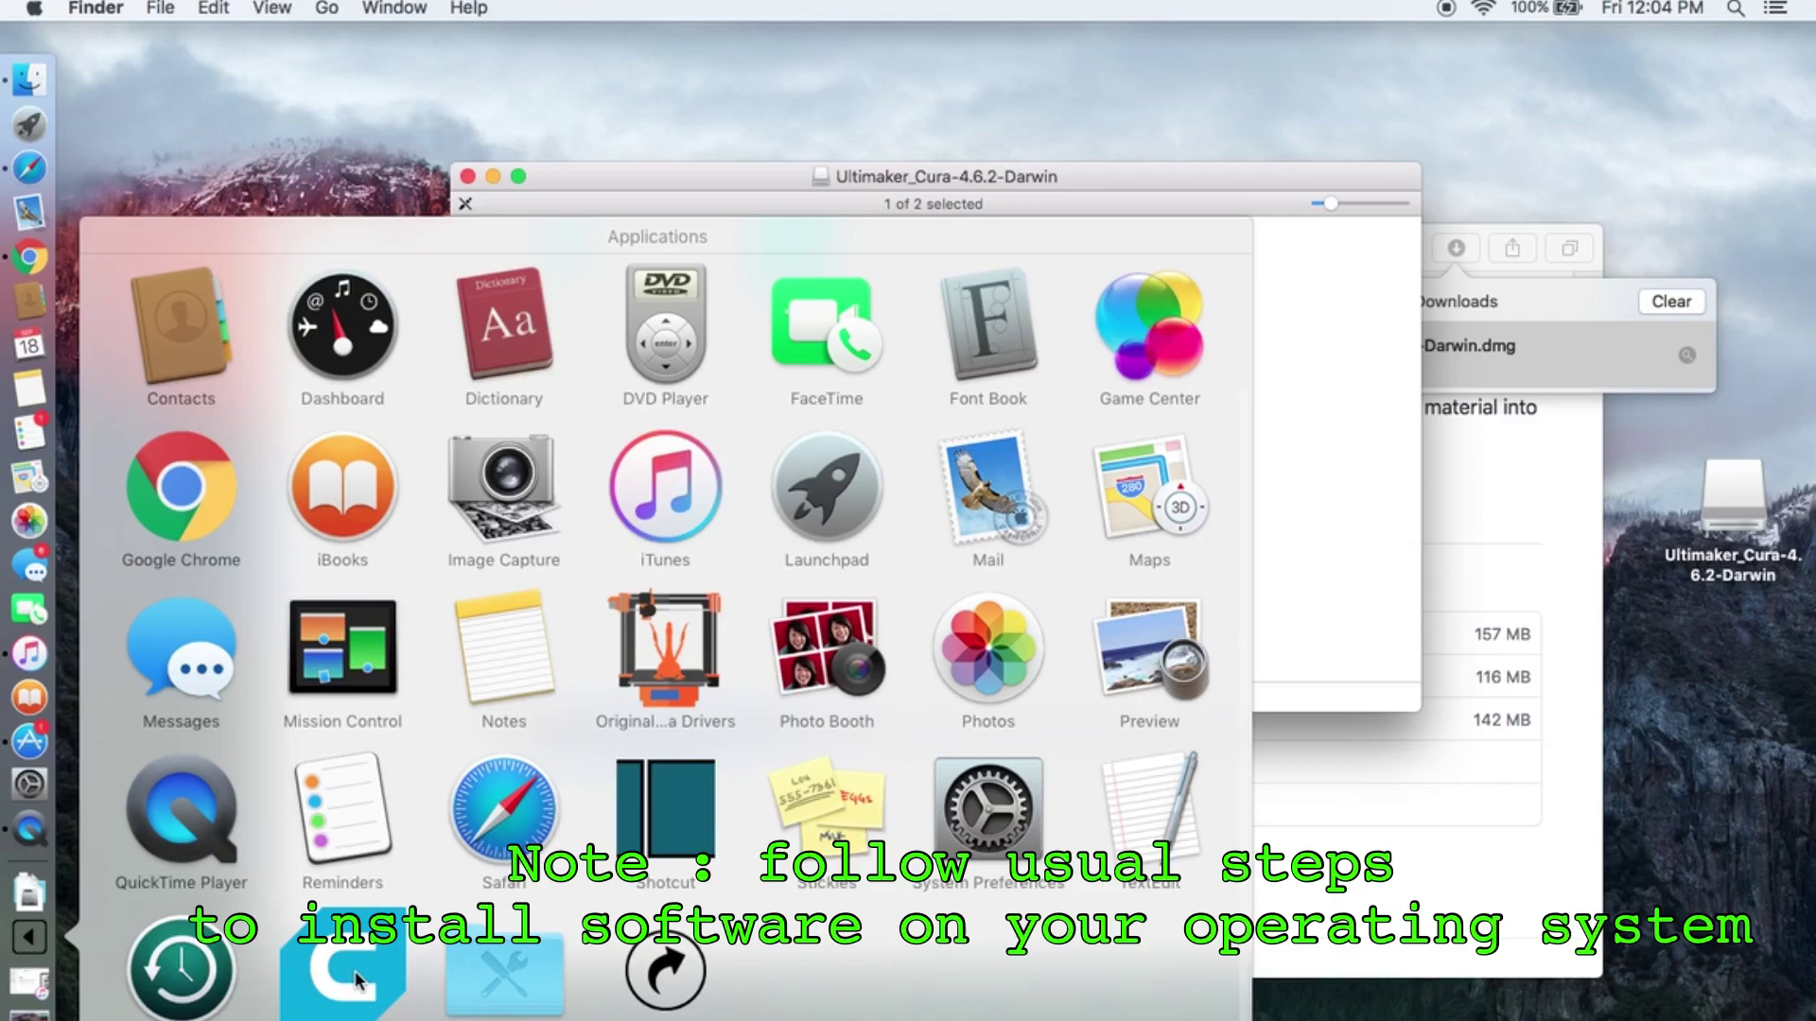
left_click(359, 980)
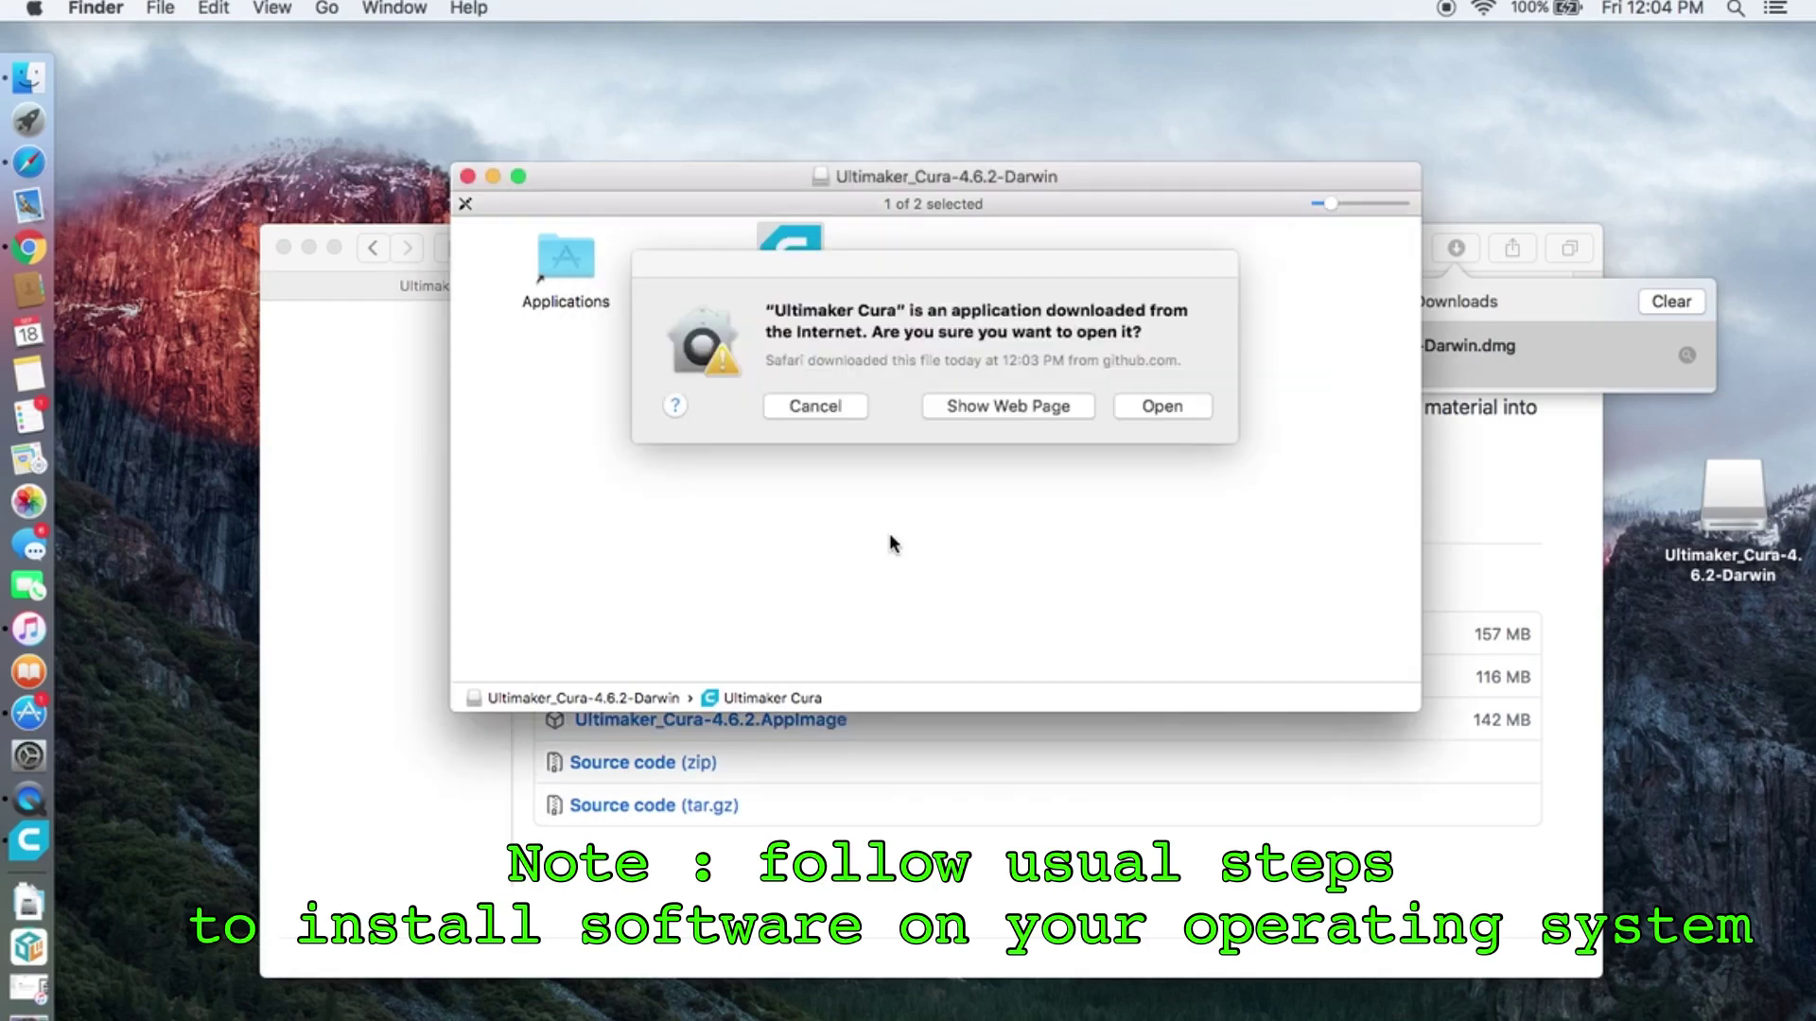
left_click(1171, 404)
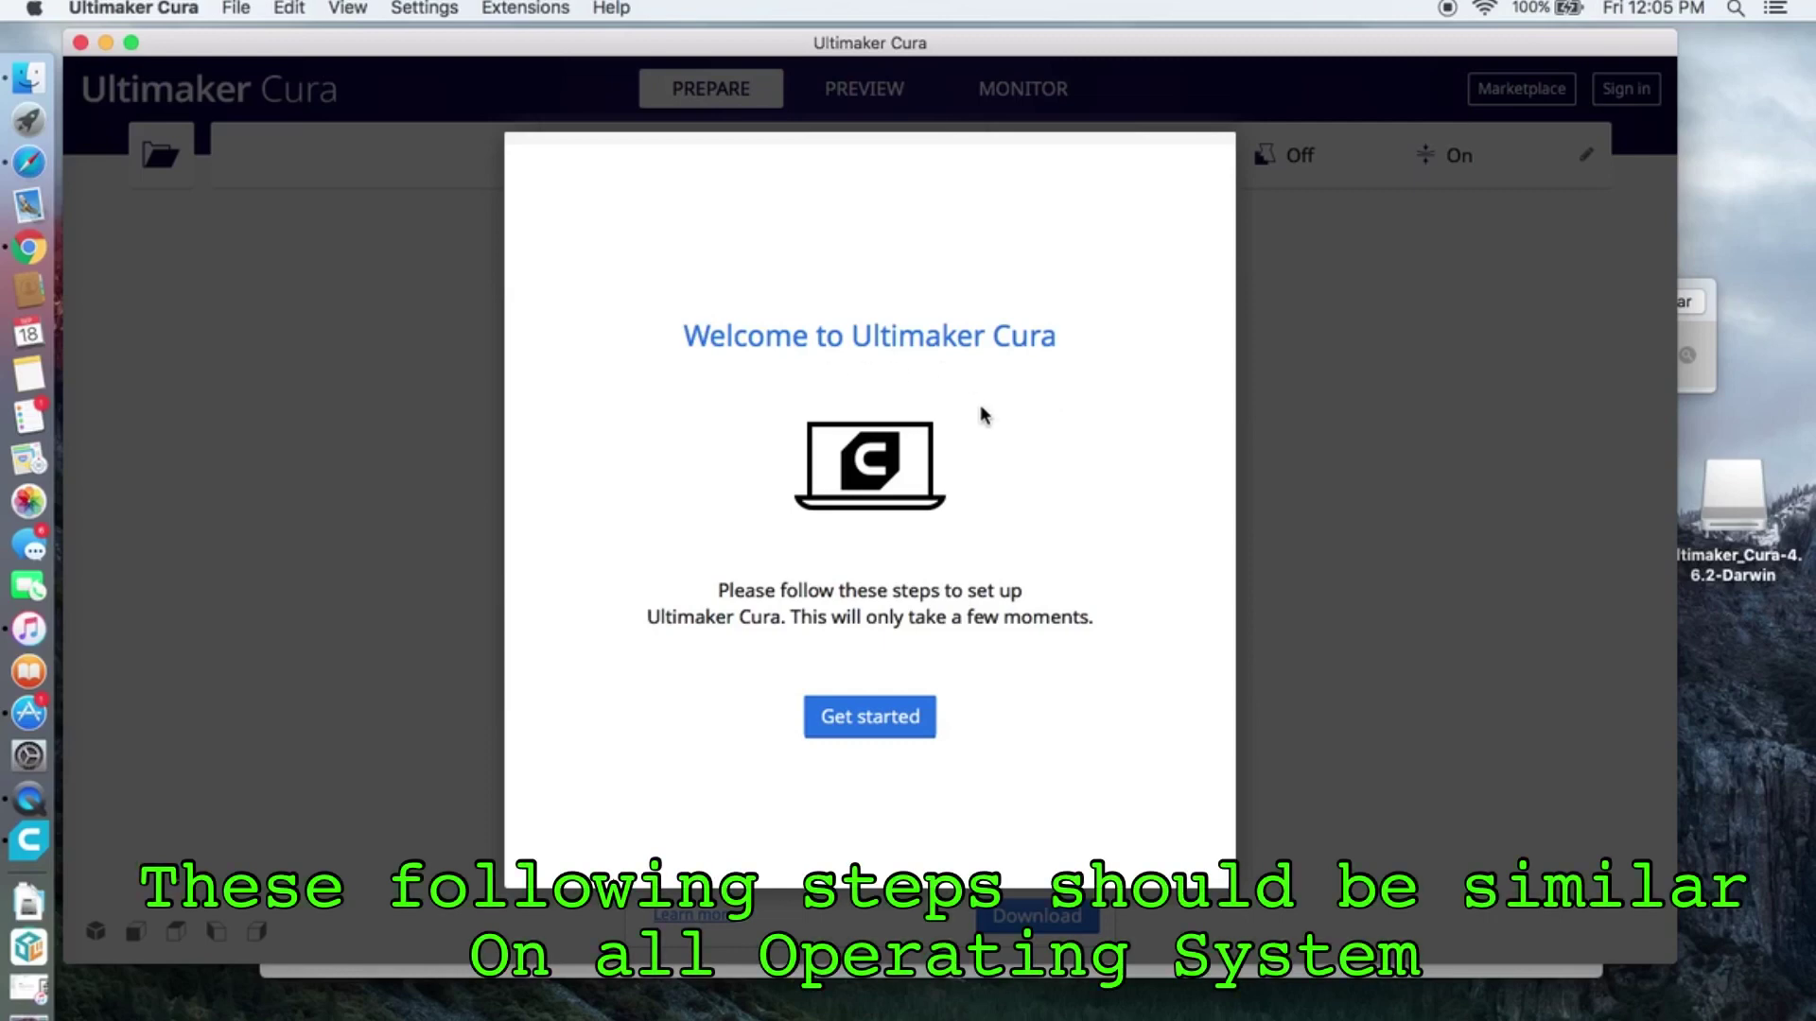
Step: Start setup, accept the user agreement, and skip the info pages to Add a printer
left_click(870, 716)
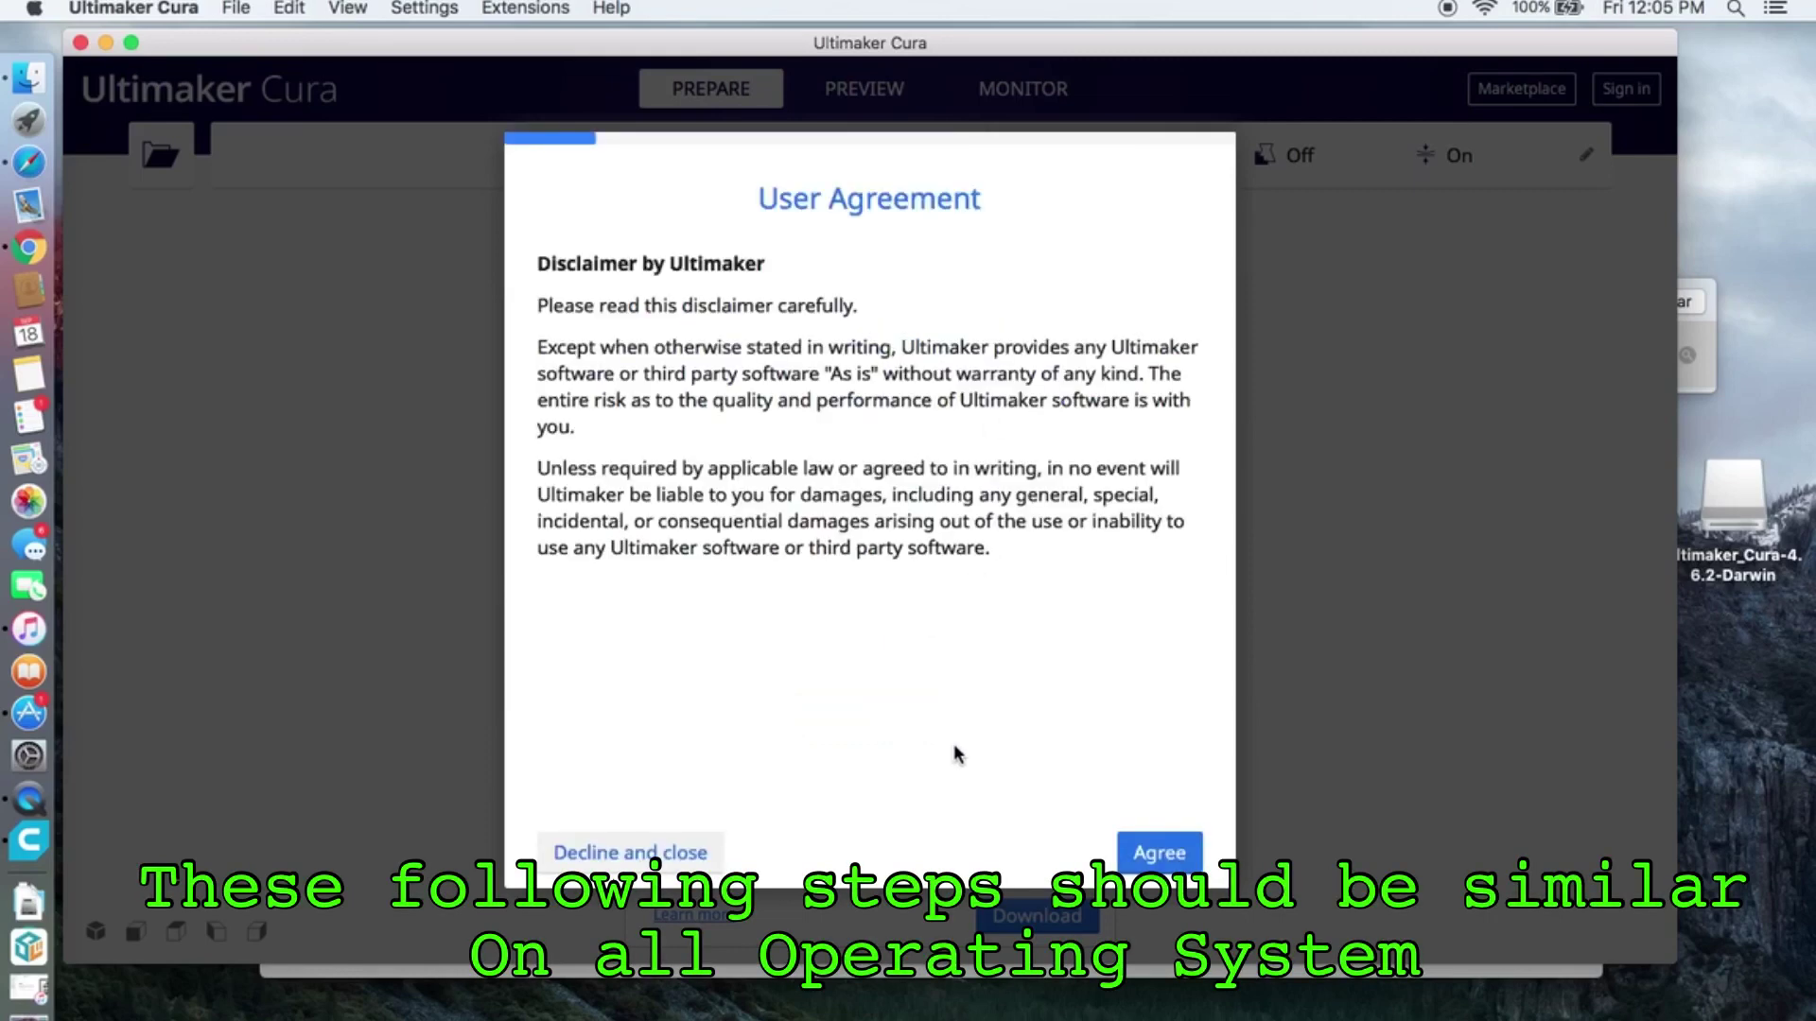
left_click(1157, 853)
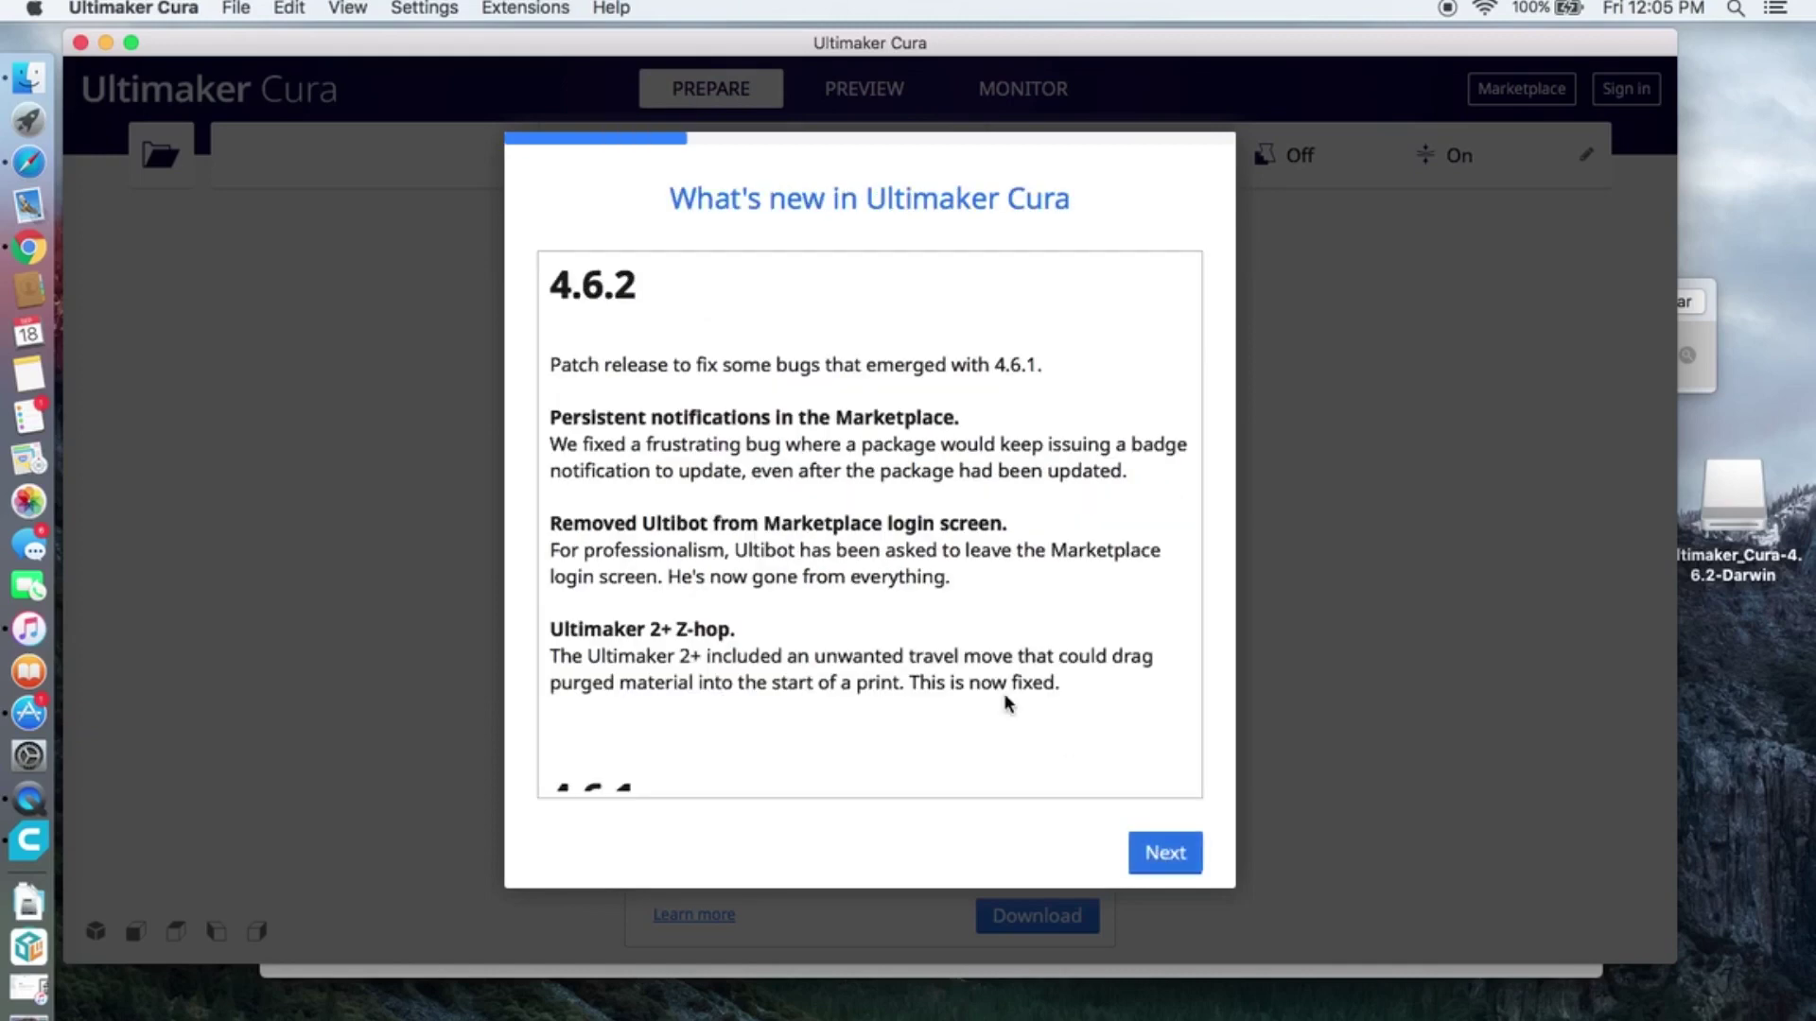
left_click(1164, 855)
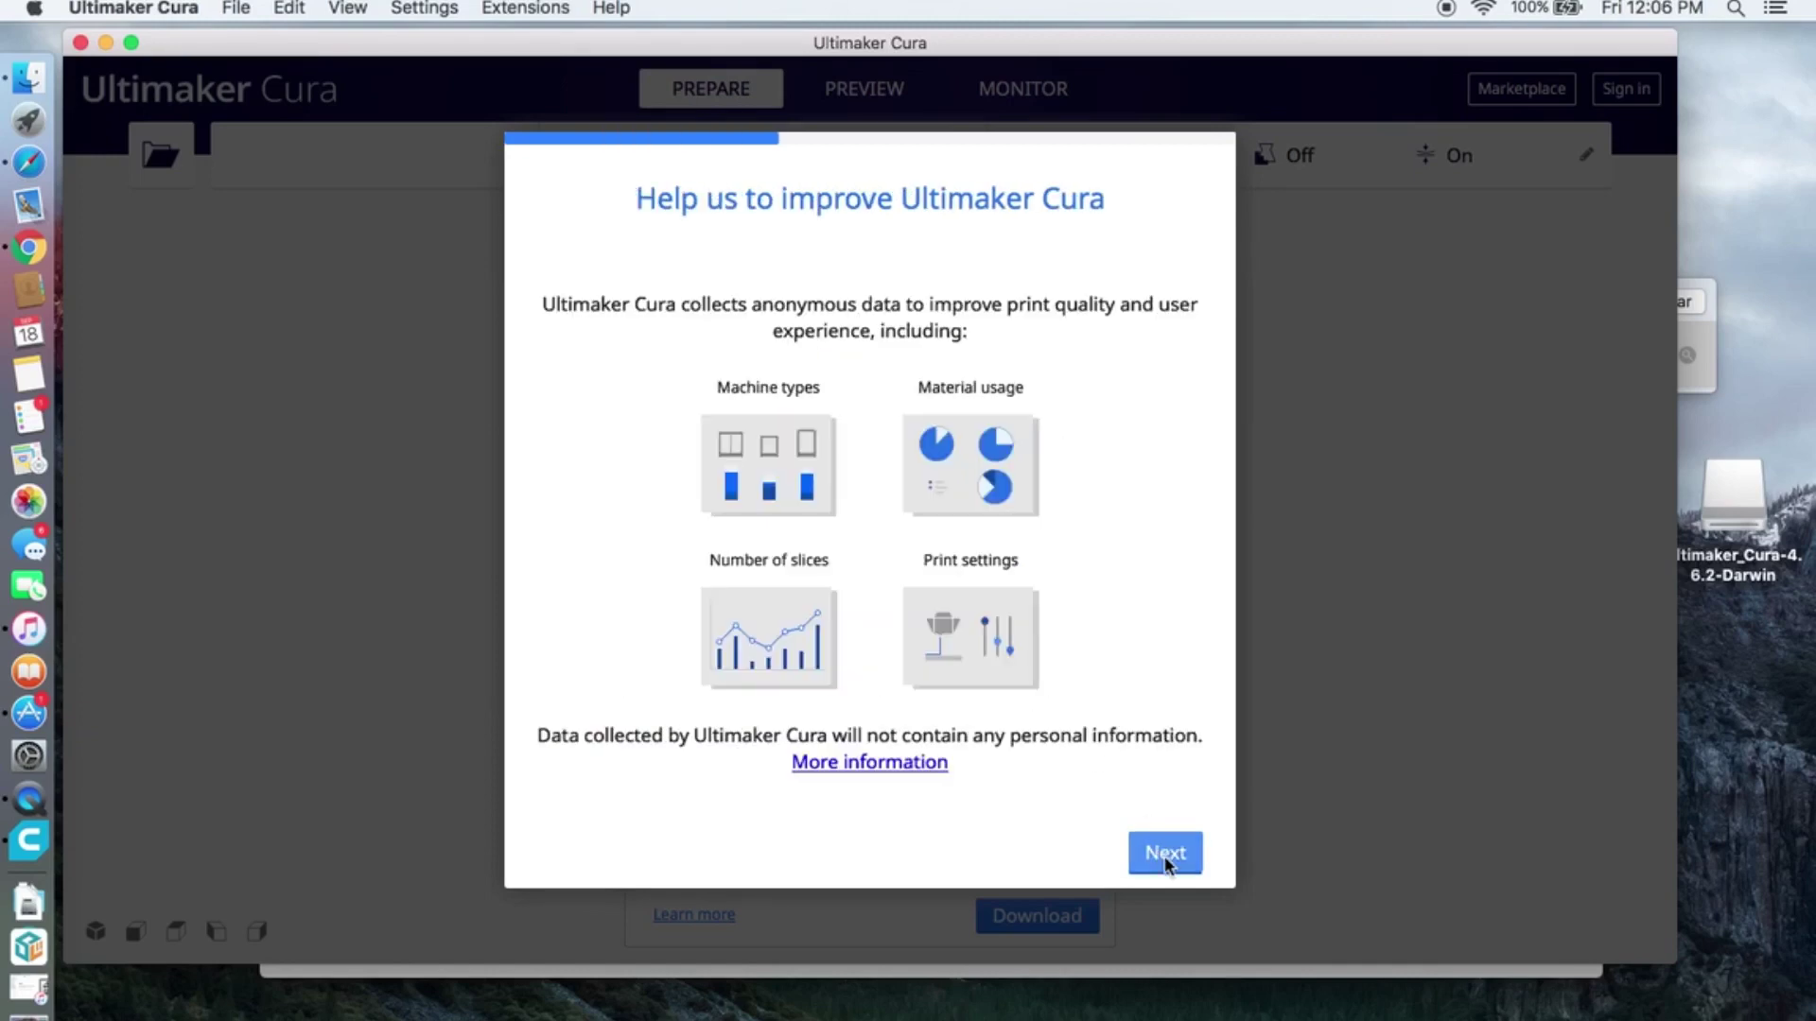
left_click(1166, 856)
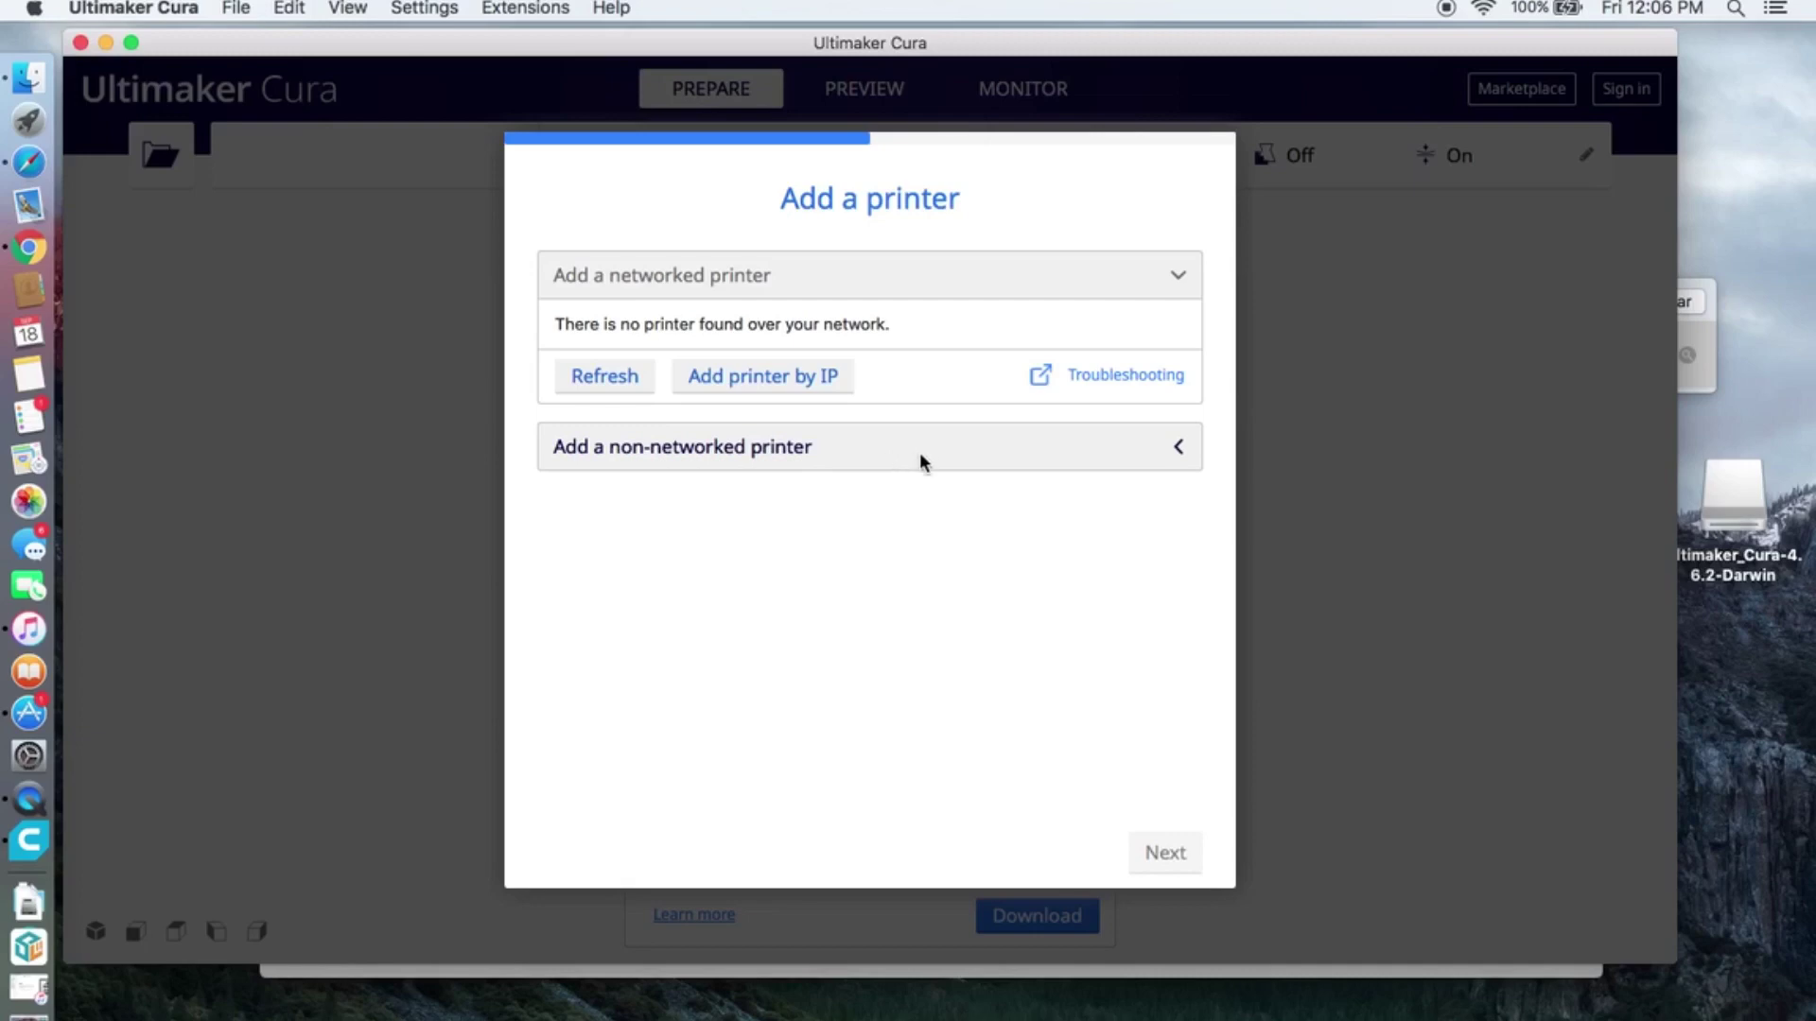
Step: Expand the non-networked printer list and the Creality3D models
left_click(1178, 450)
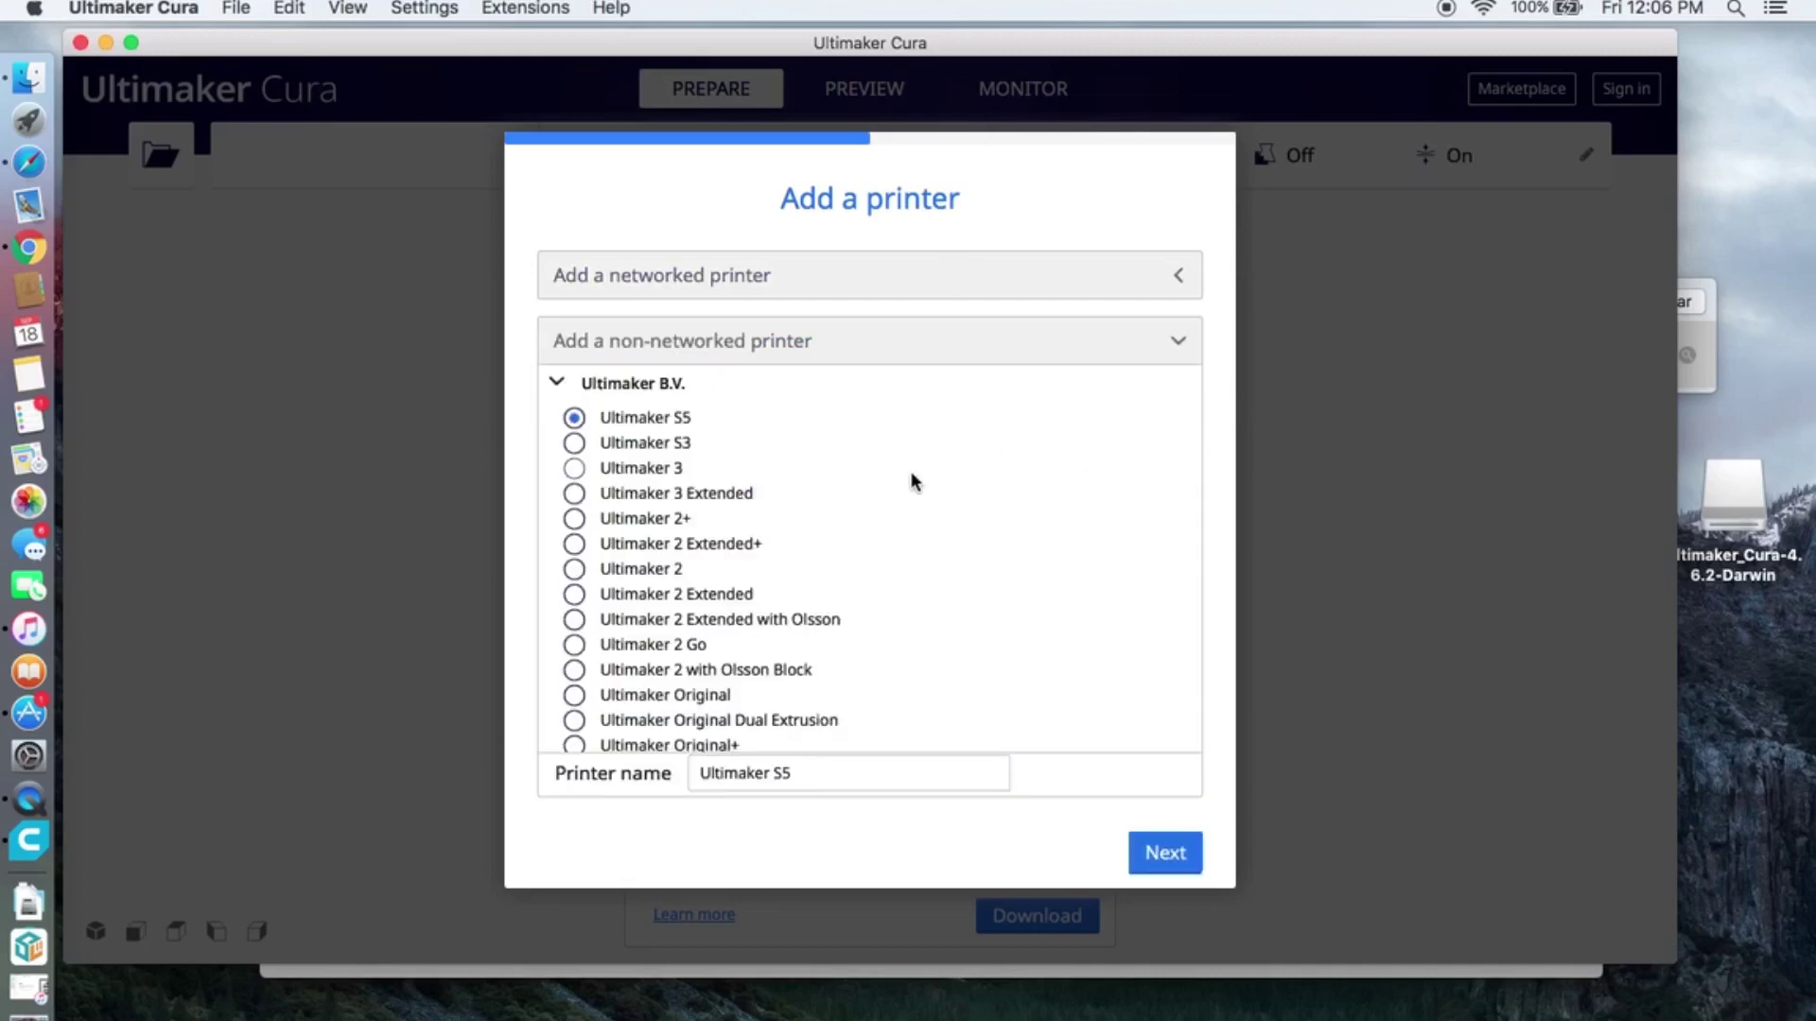
scroll(683, 667, "down", 2)
scroll(679, 662, "down", 10)
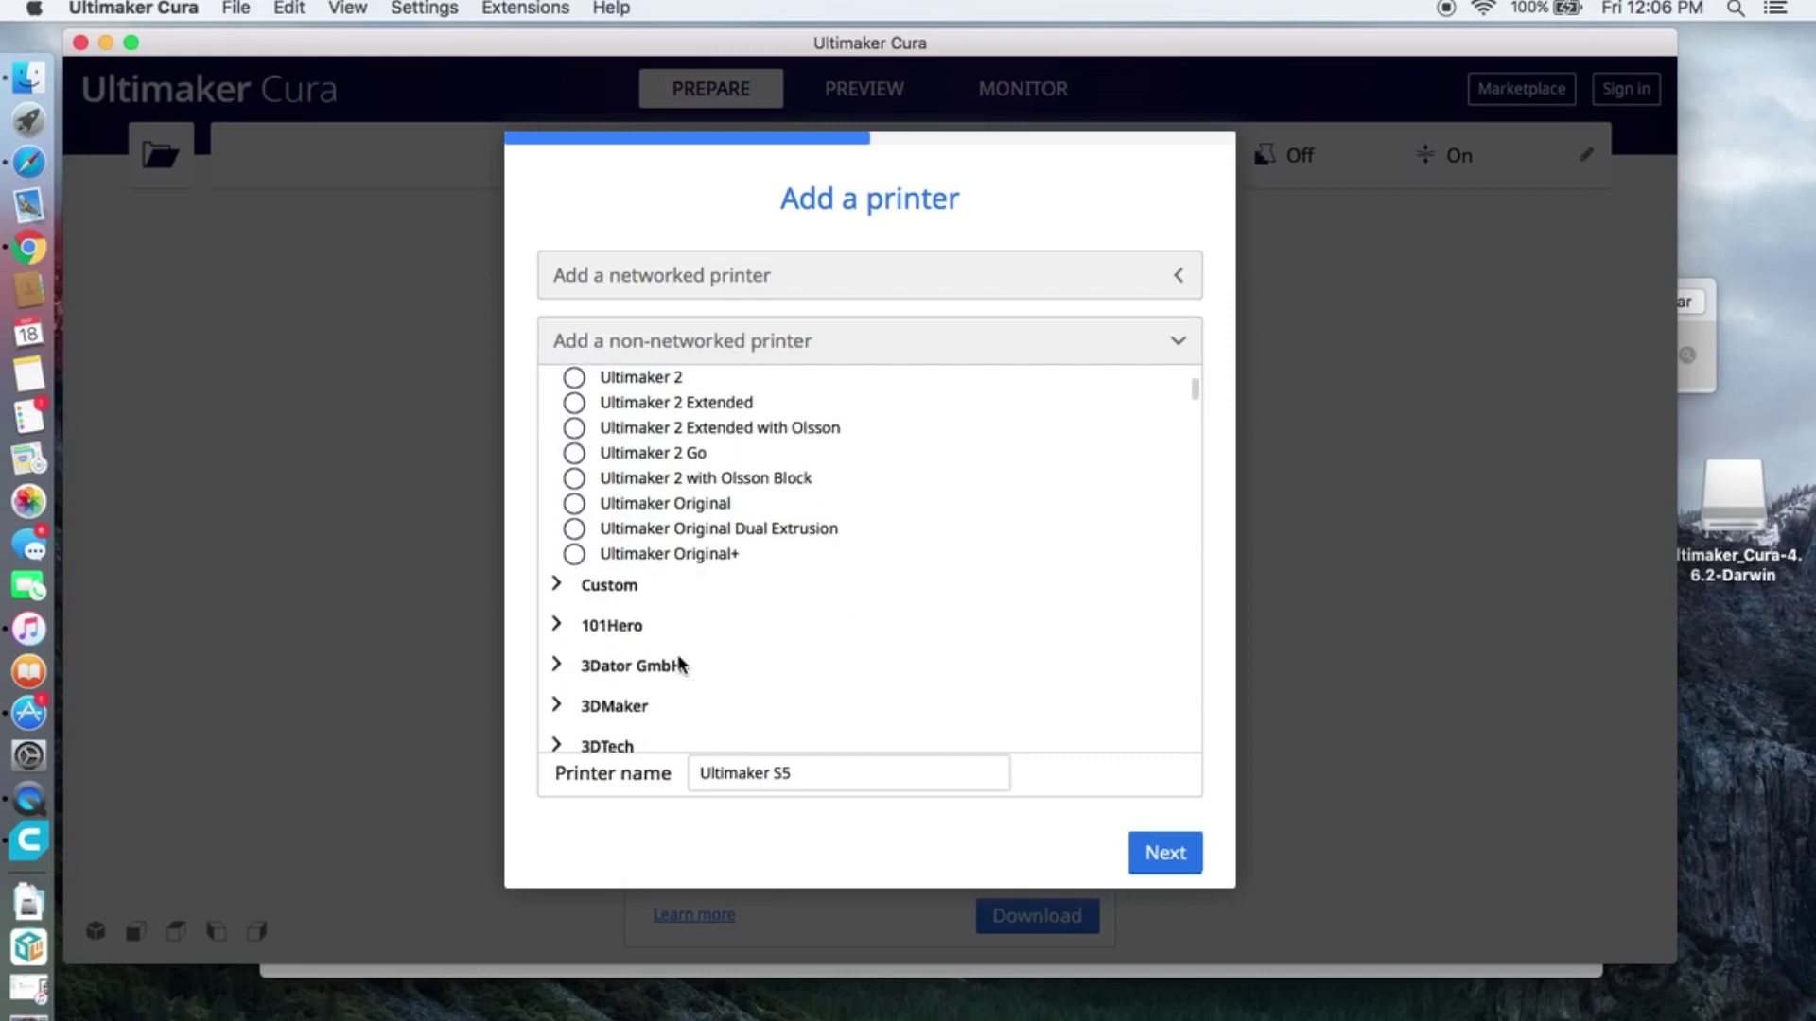
scroll(678, 654, "down", 5)
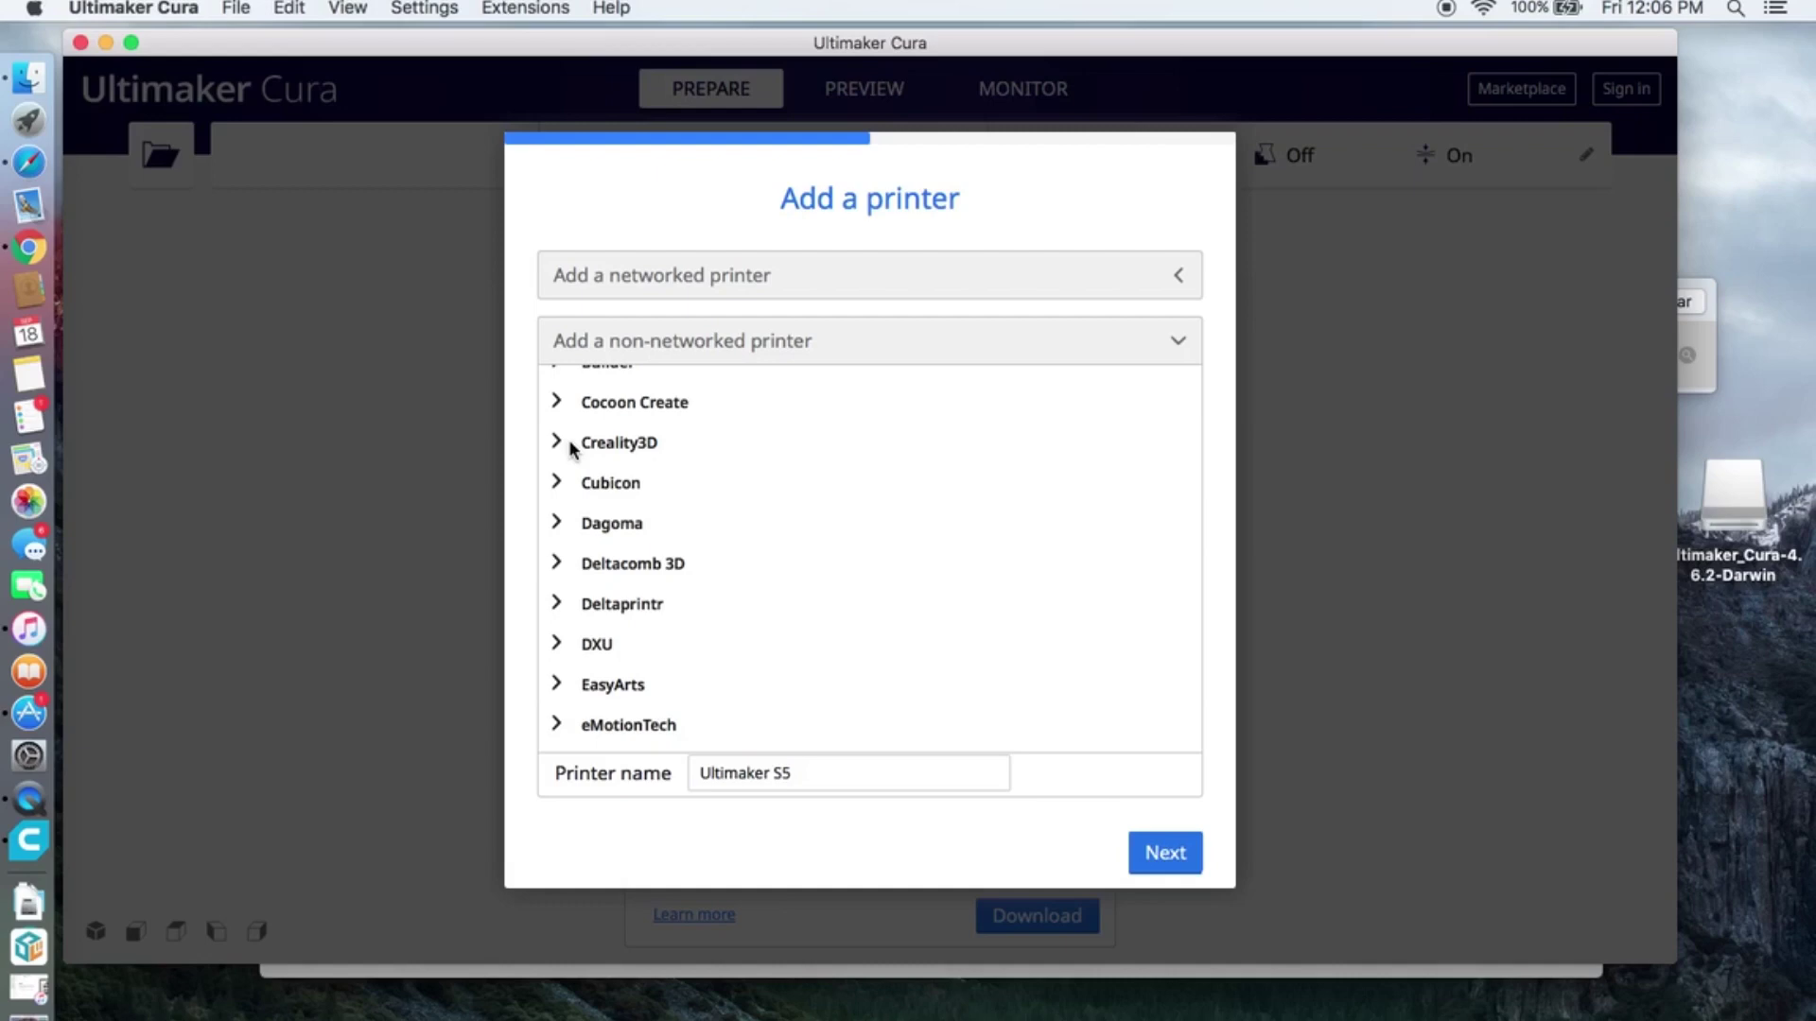
left_click(610, 452)
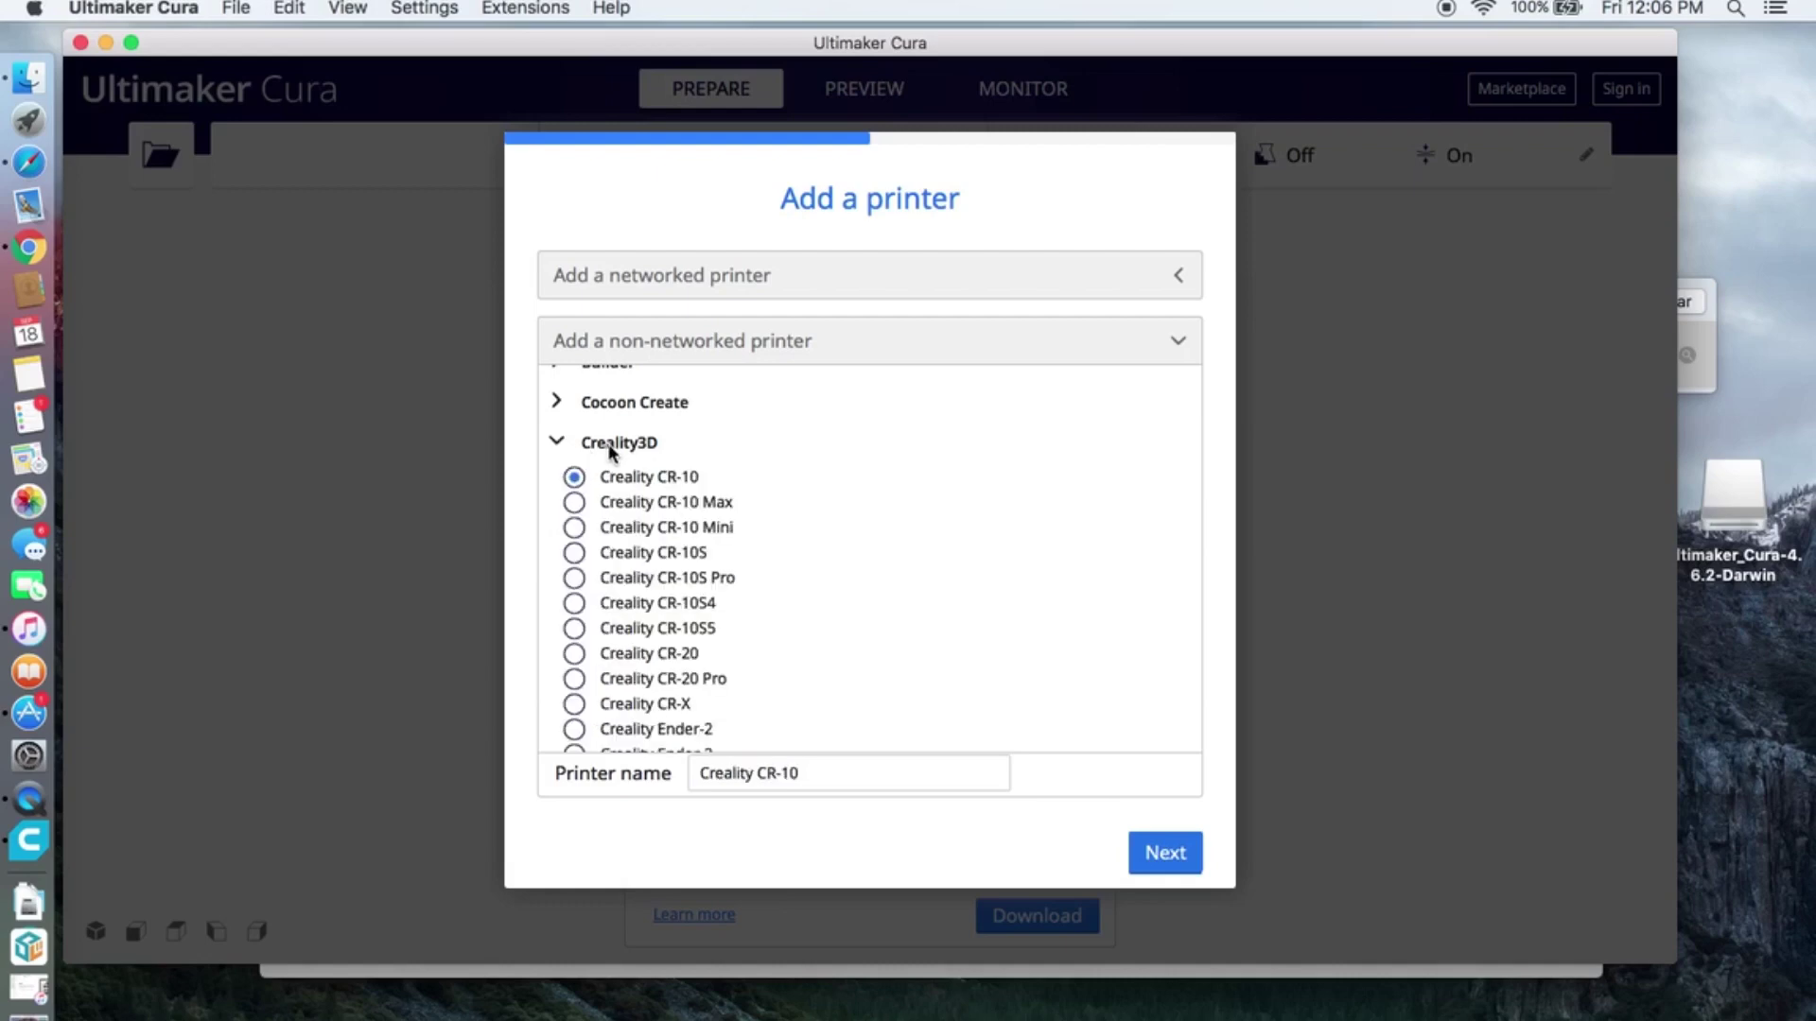
scroll(649, 576, "down", 1)
scroll(649, 577, "down", 1)
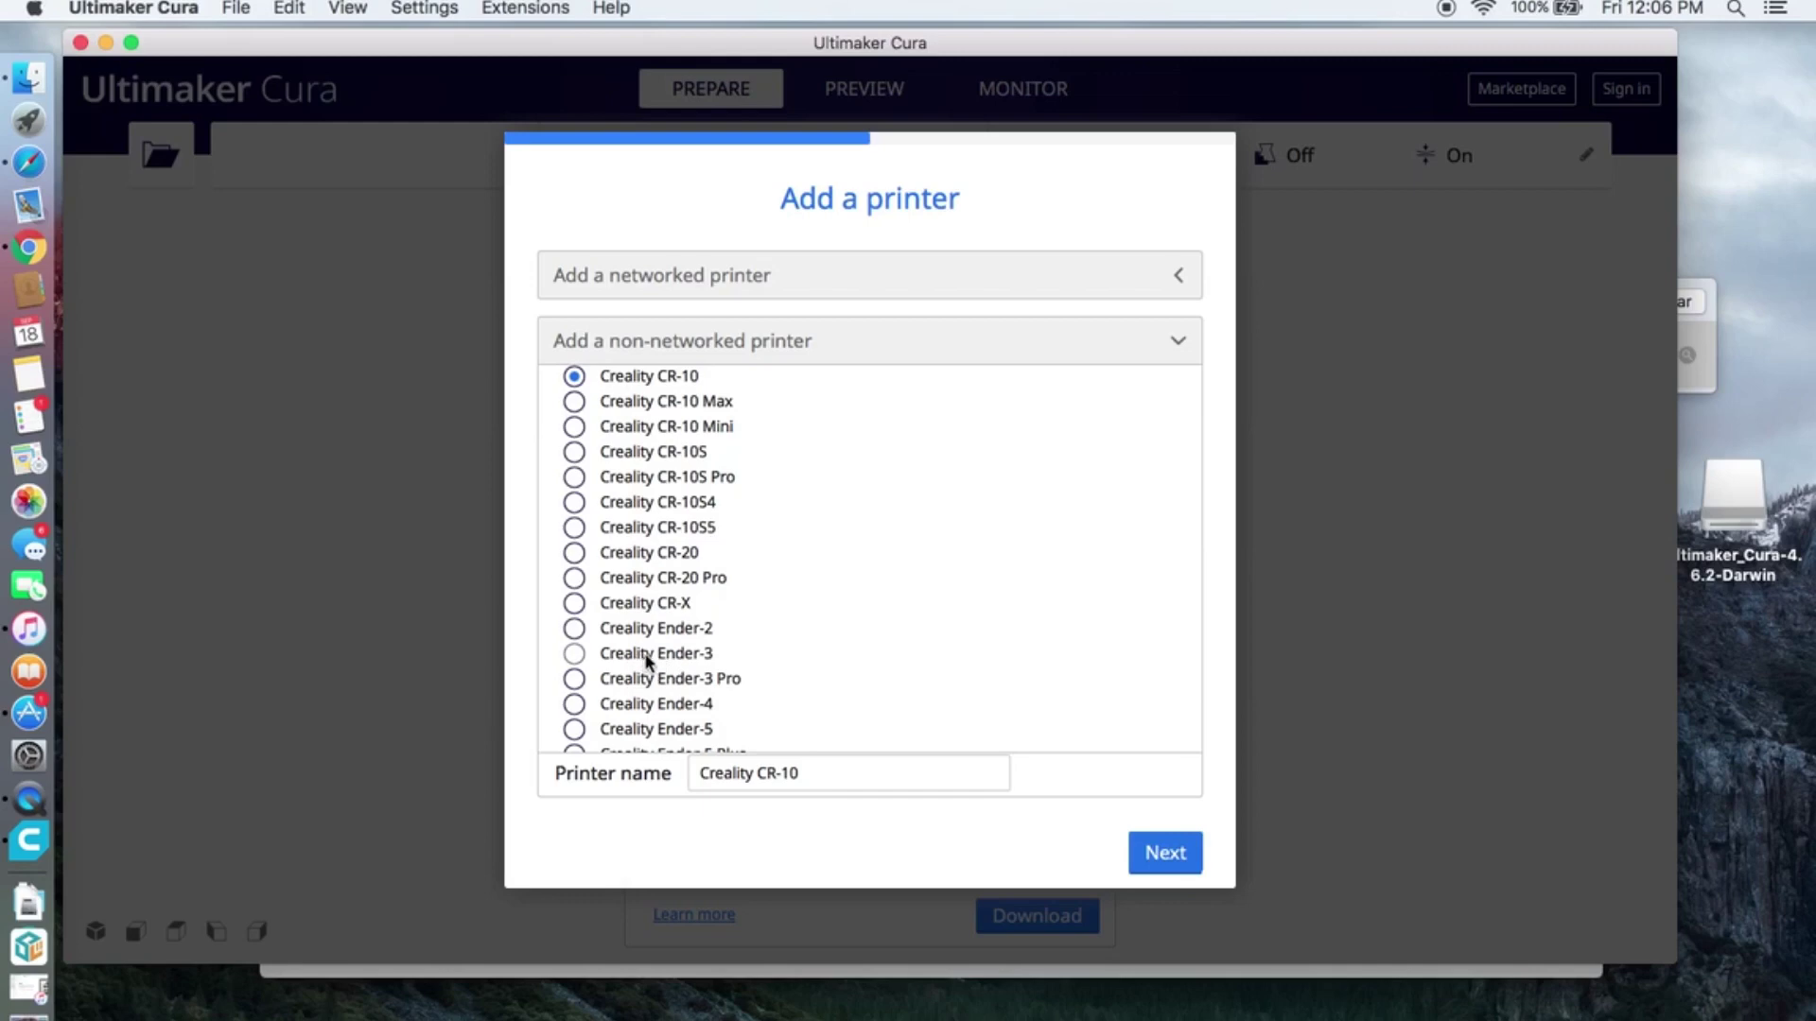
scroll(647, 659, "down", 2)
scroll(647, 659, "up", 4)
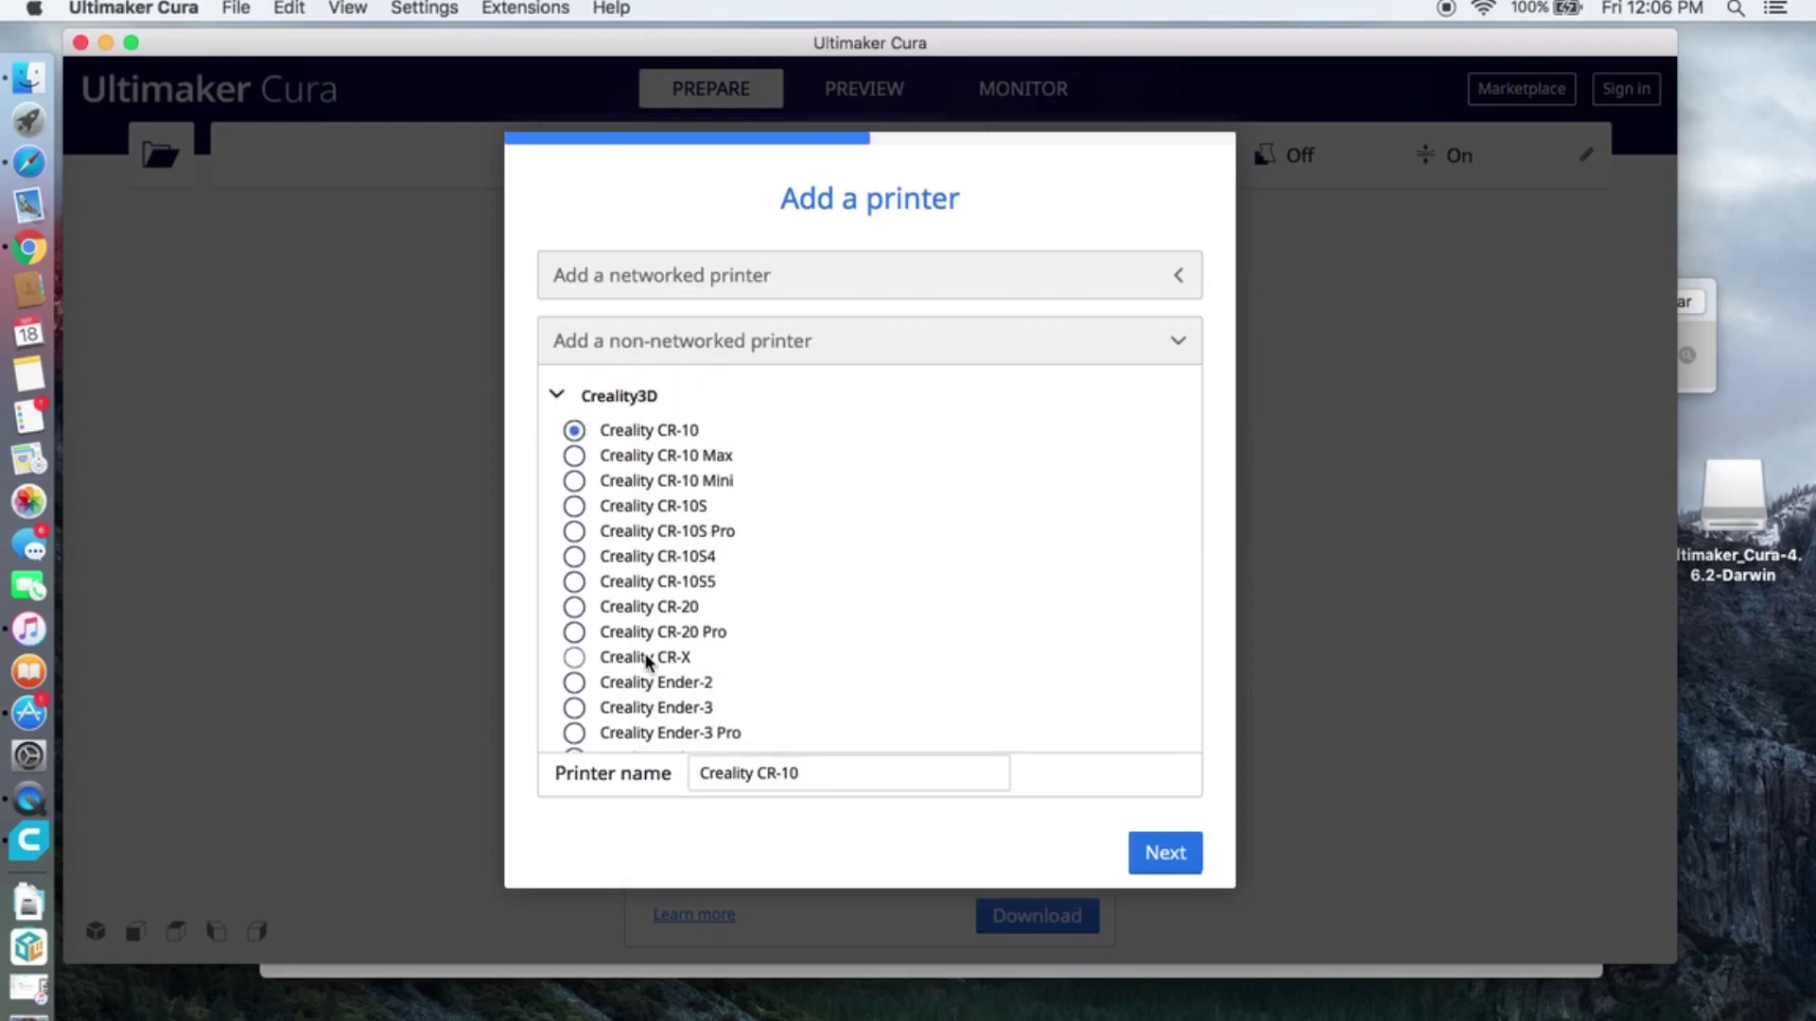
scroll(646, 659, "down", 1)
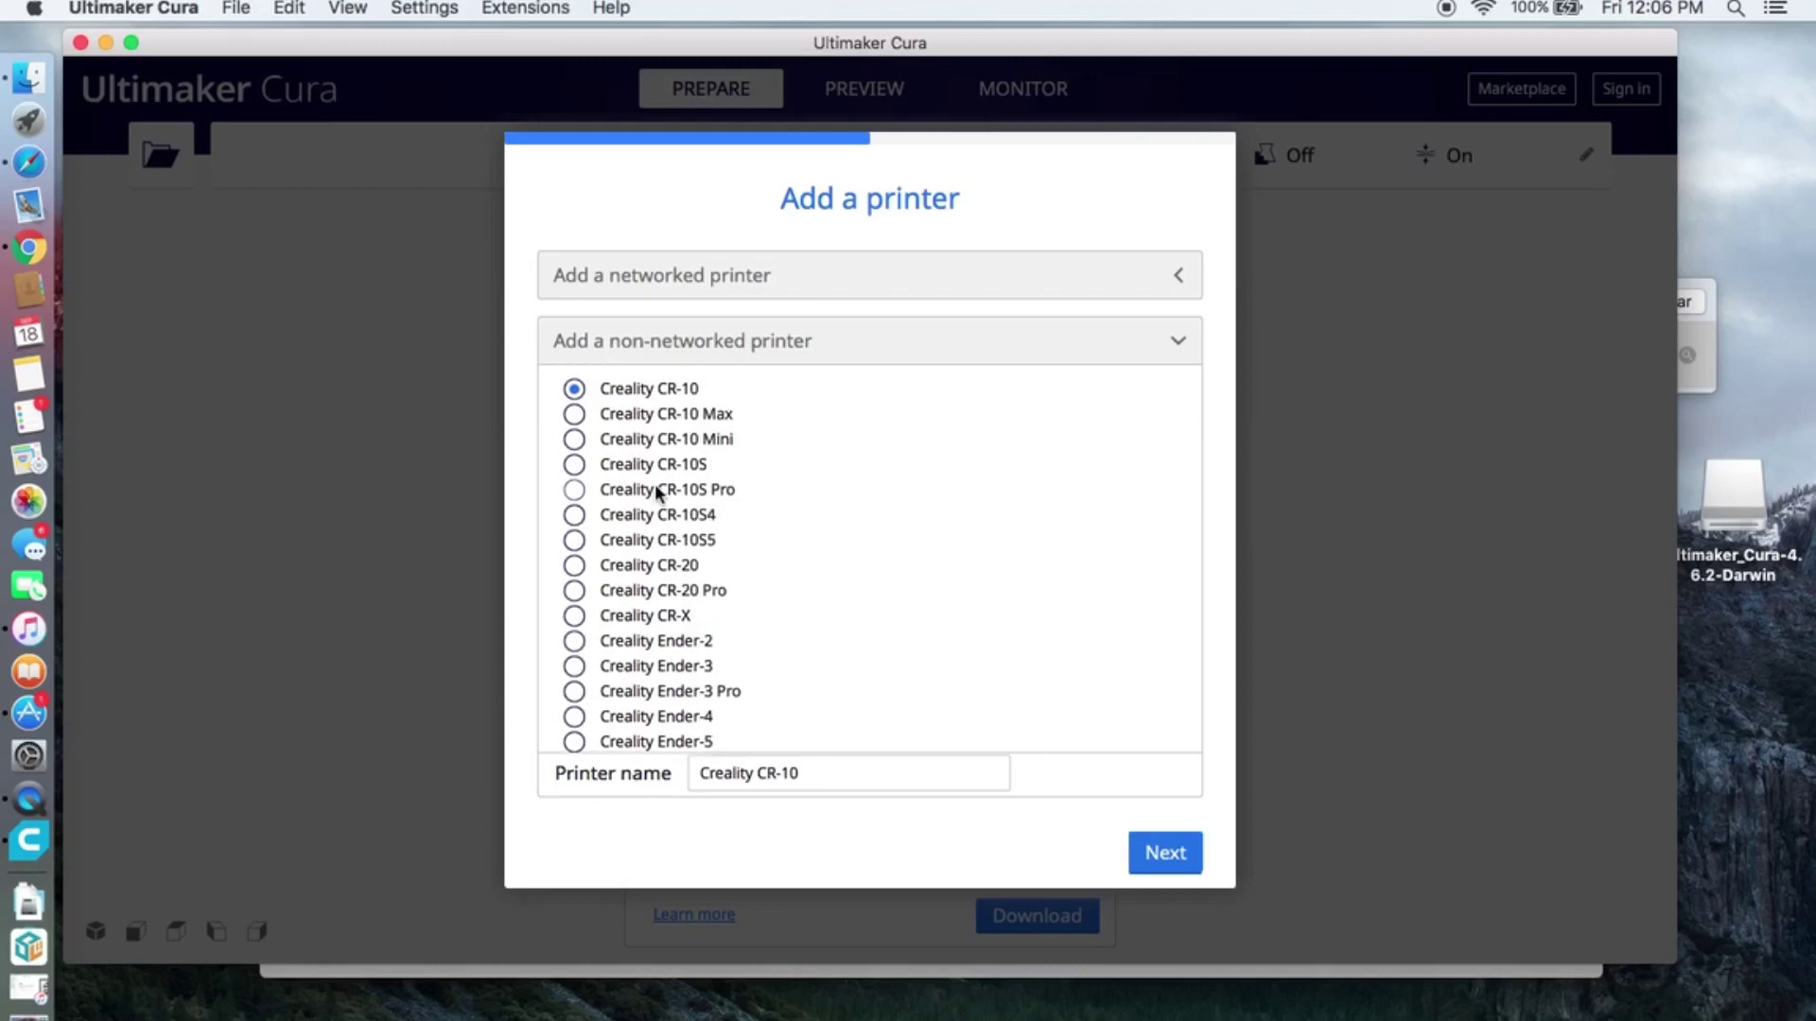
Step: Select Creality Ender-3, named Creality Ender-3, and continue to Machine Settings
left_click(685, 663)
left_click(828, 777)
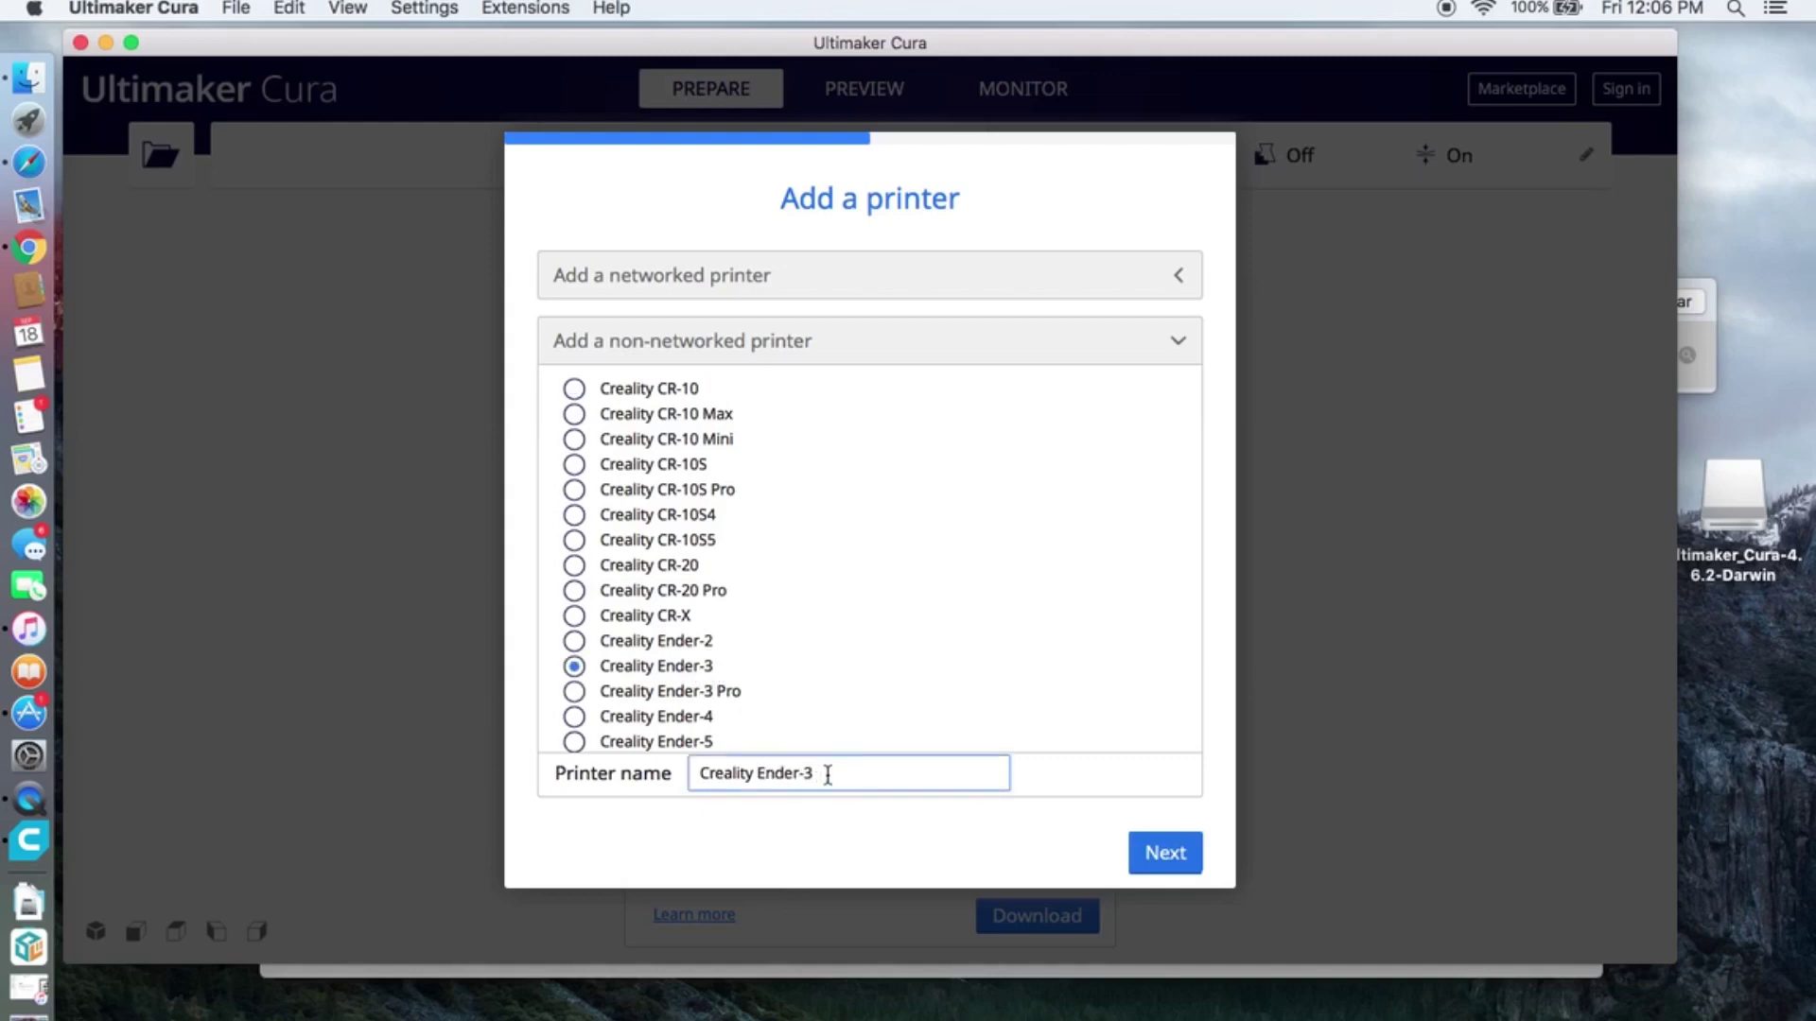
mouse_move(827, 777)
left_mouse_down()
mouse_move(692, 774)
mouse_move(841, 773)
left_mouse_up()
left_click(1166, 856)
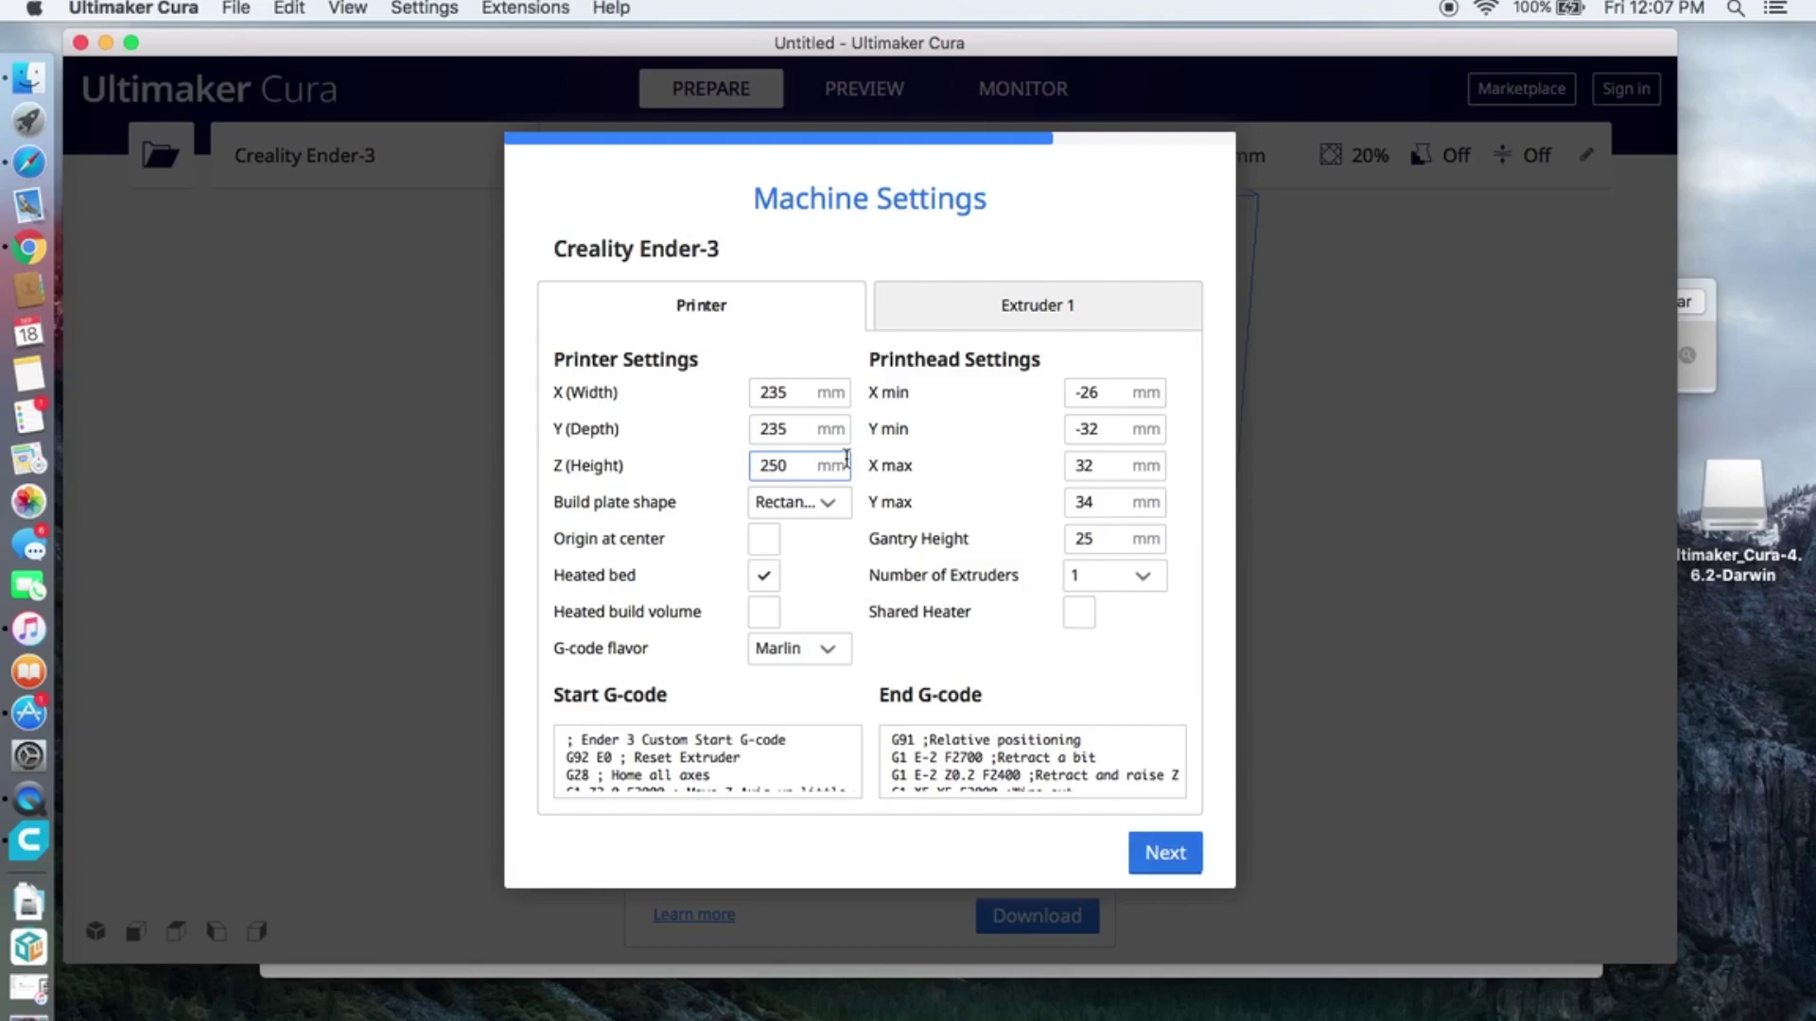
Step: Keep X (Width) and Y (Depth) at 235 mm and advance past Machine Settings
double_click(798, 392)
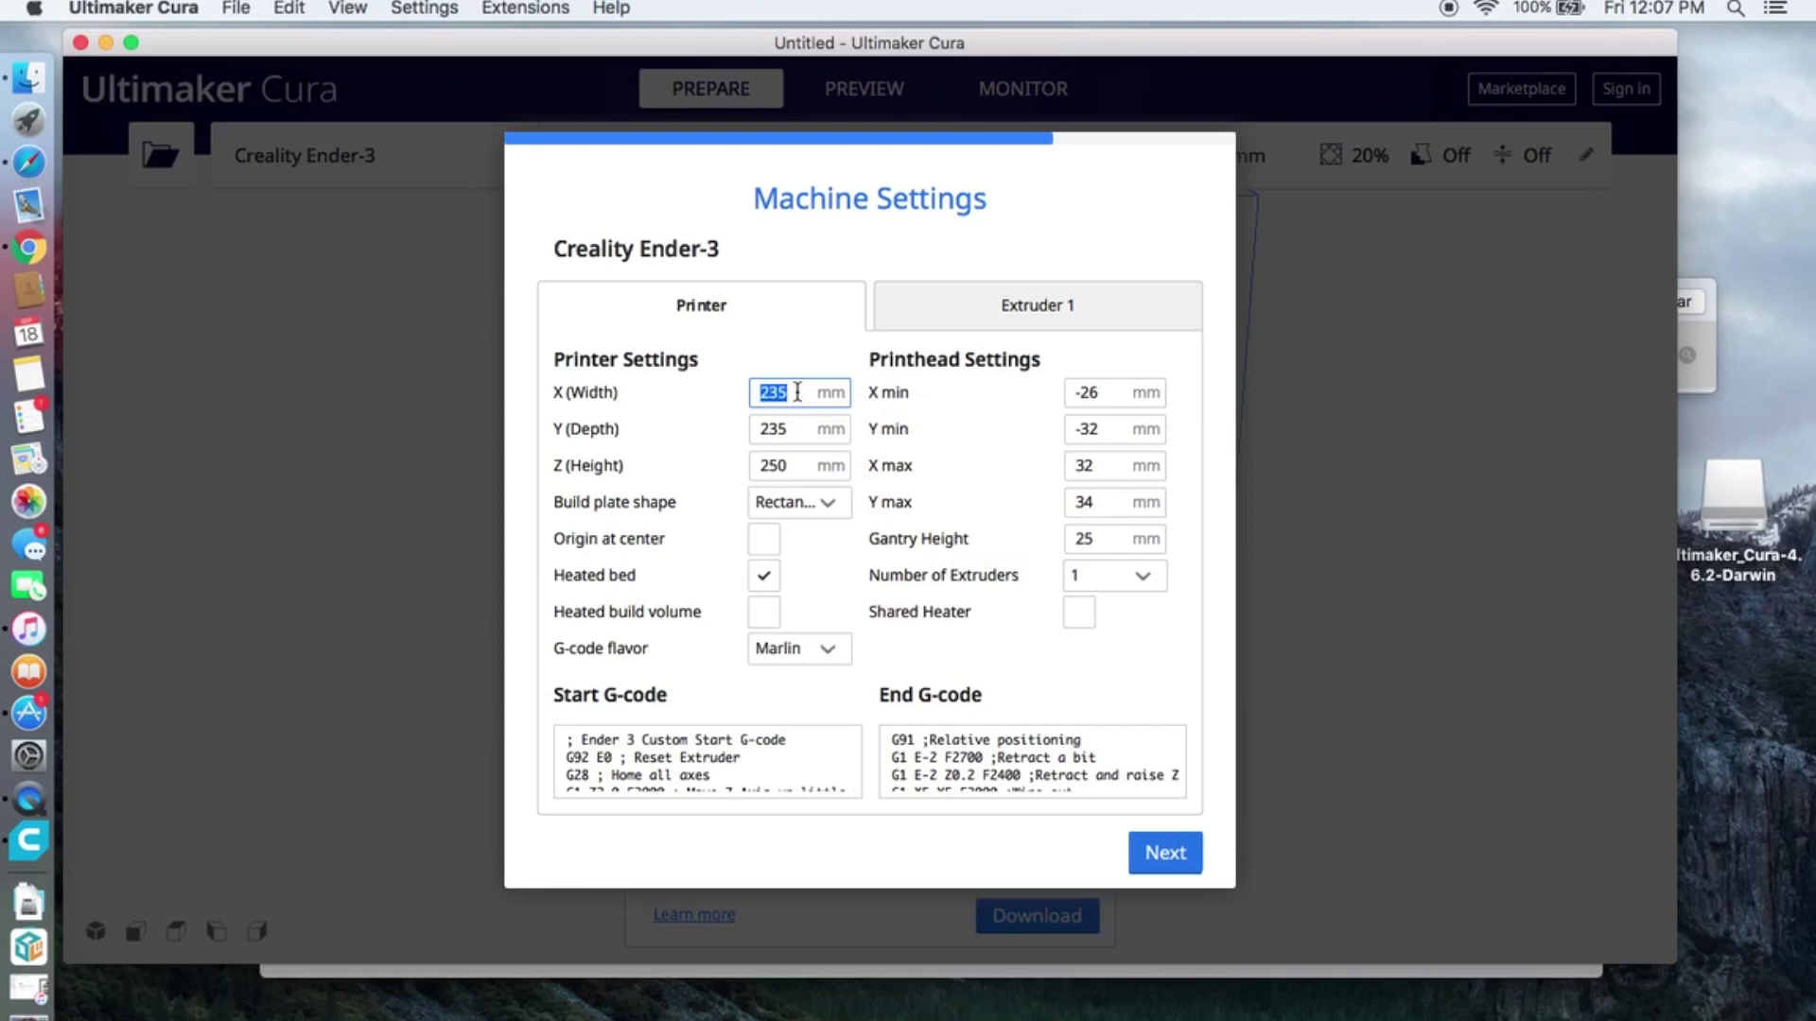
type("220")
key("Tab")
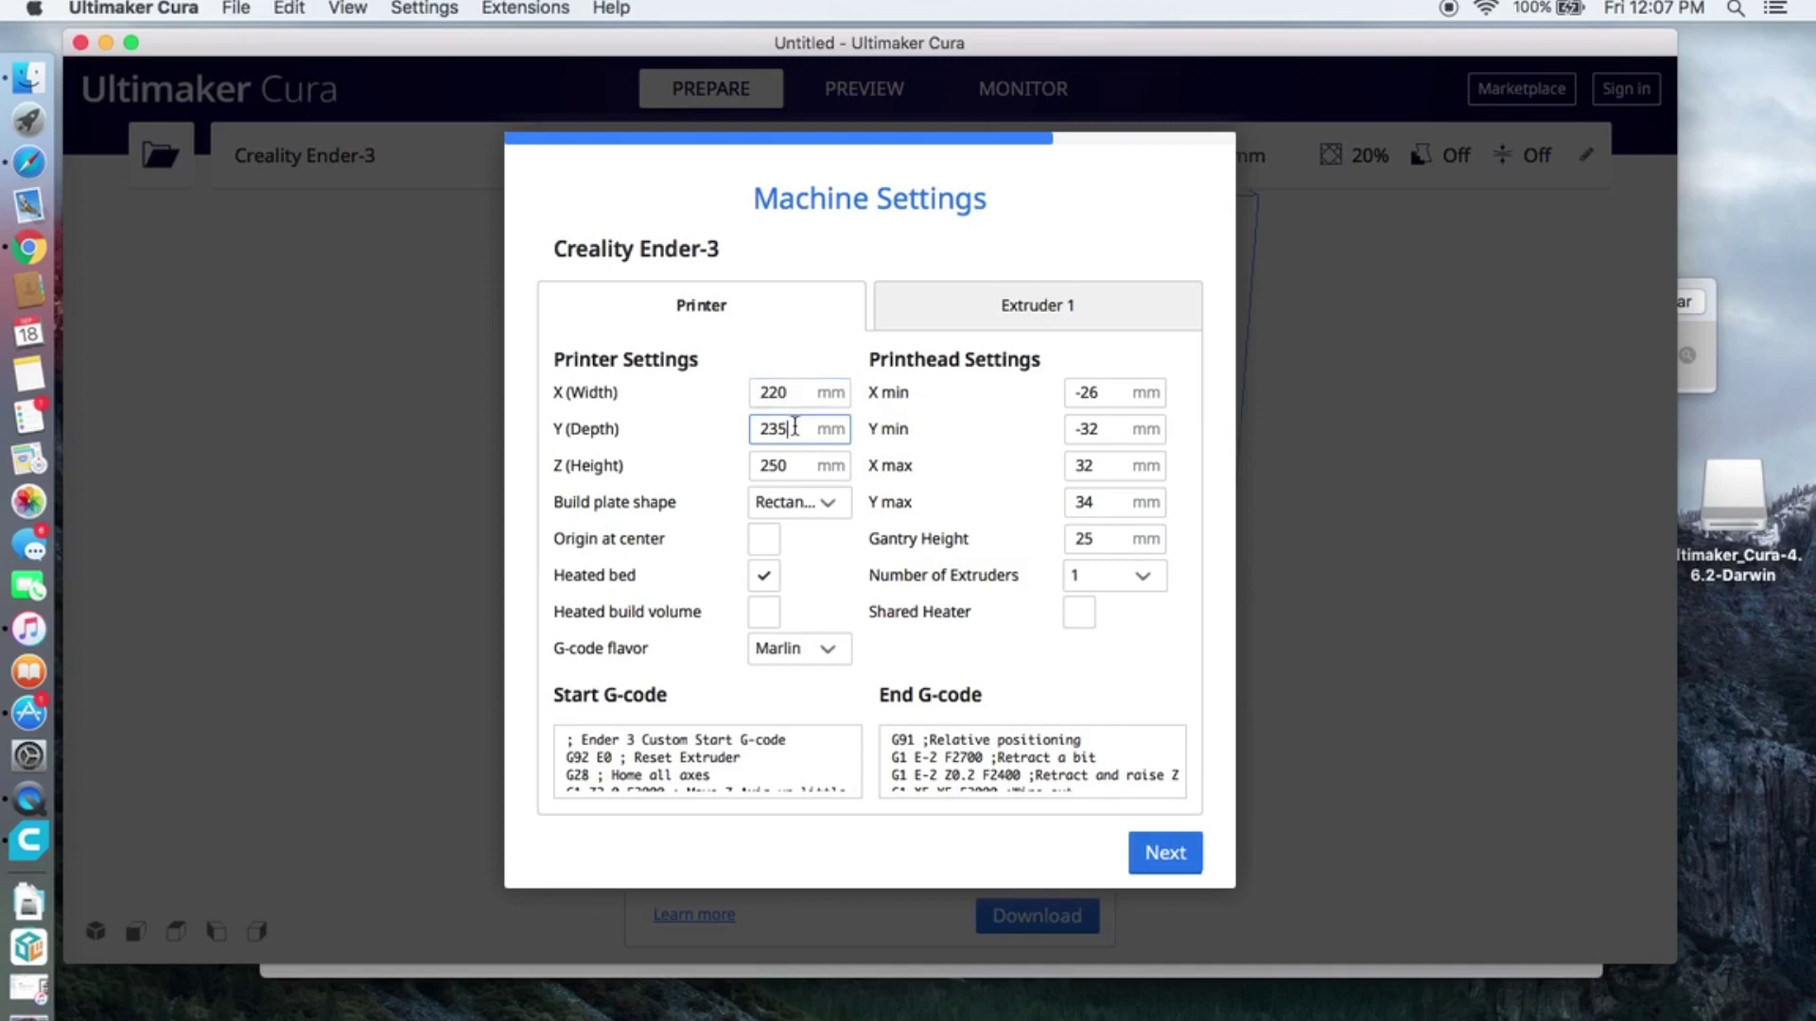
double_click(796, 427)
type("220")
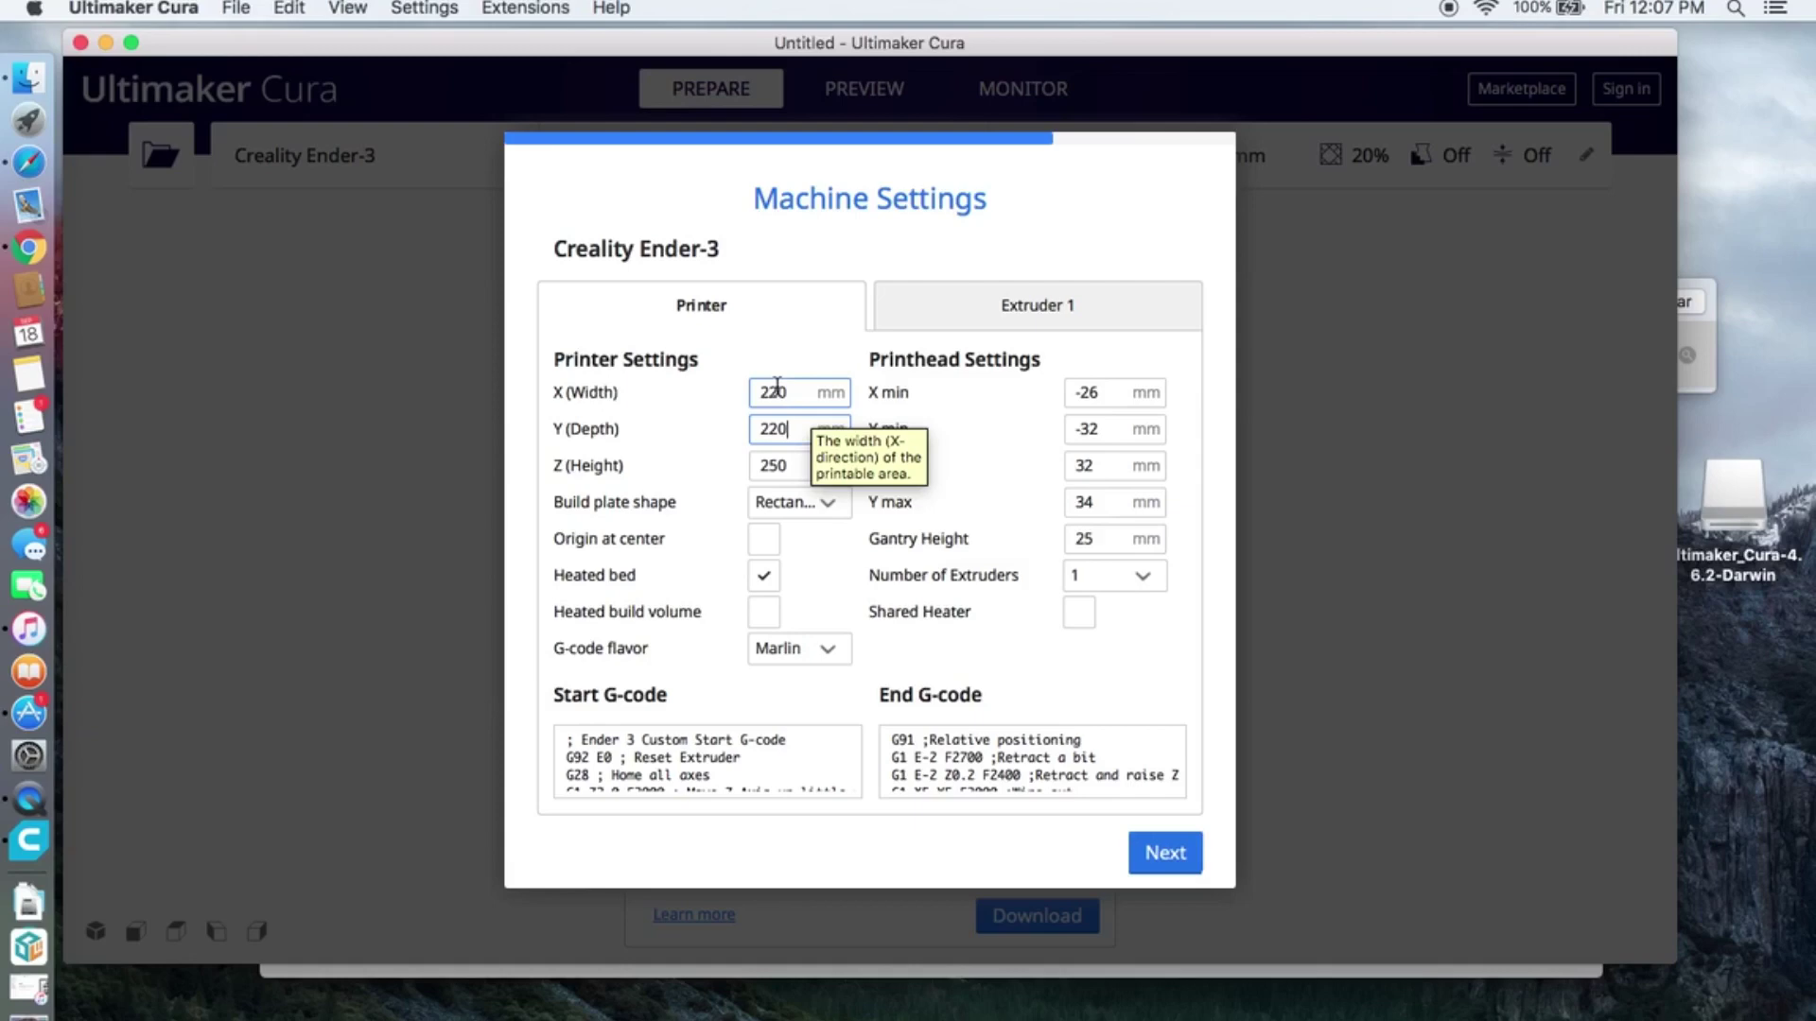
left_click(797, 392)
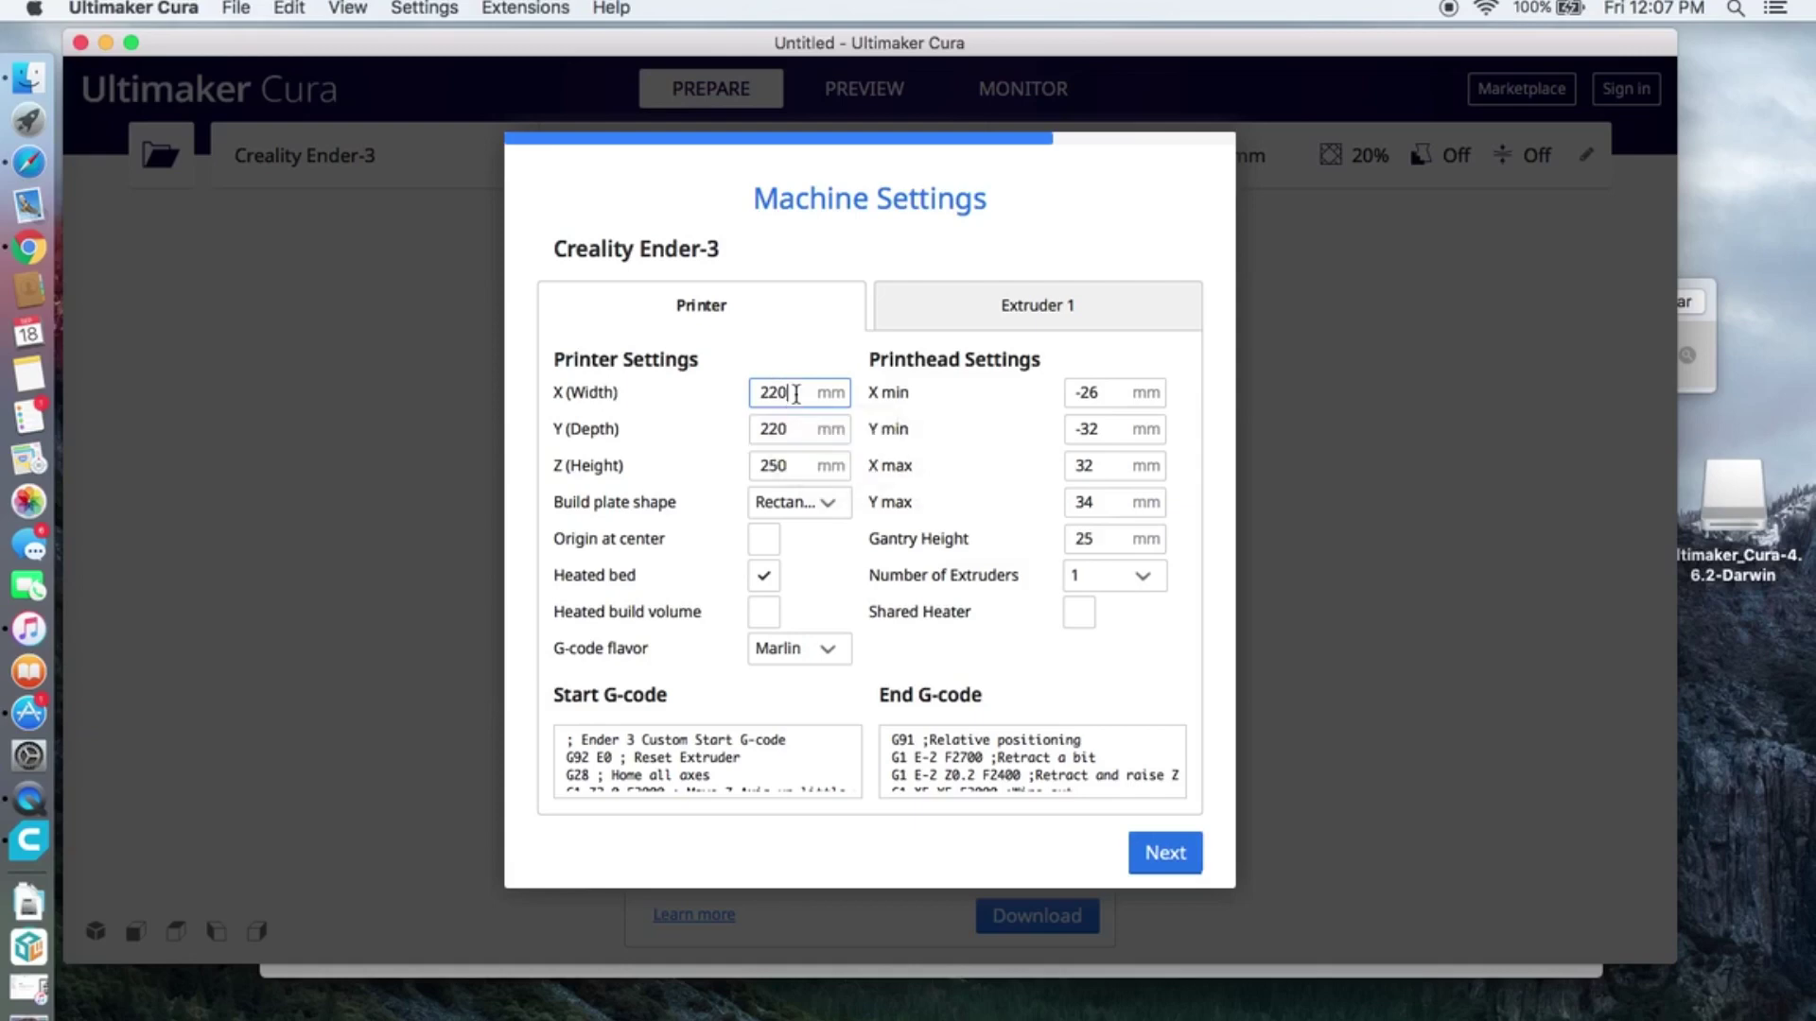
double_click(796, 392)
type("235")
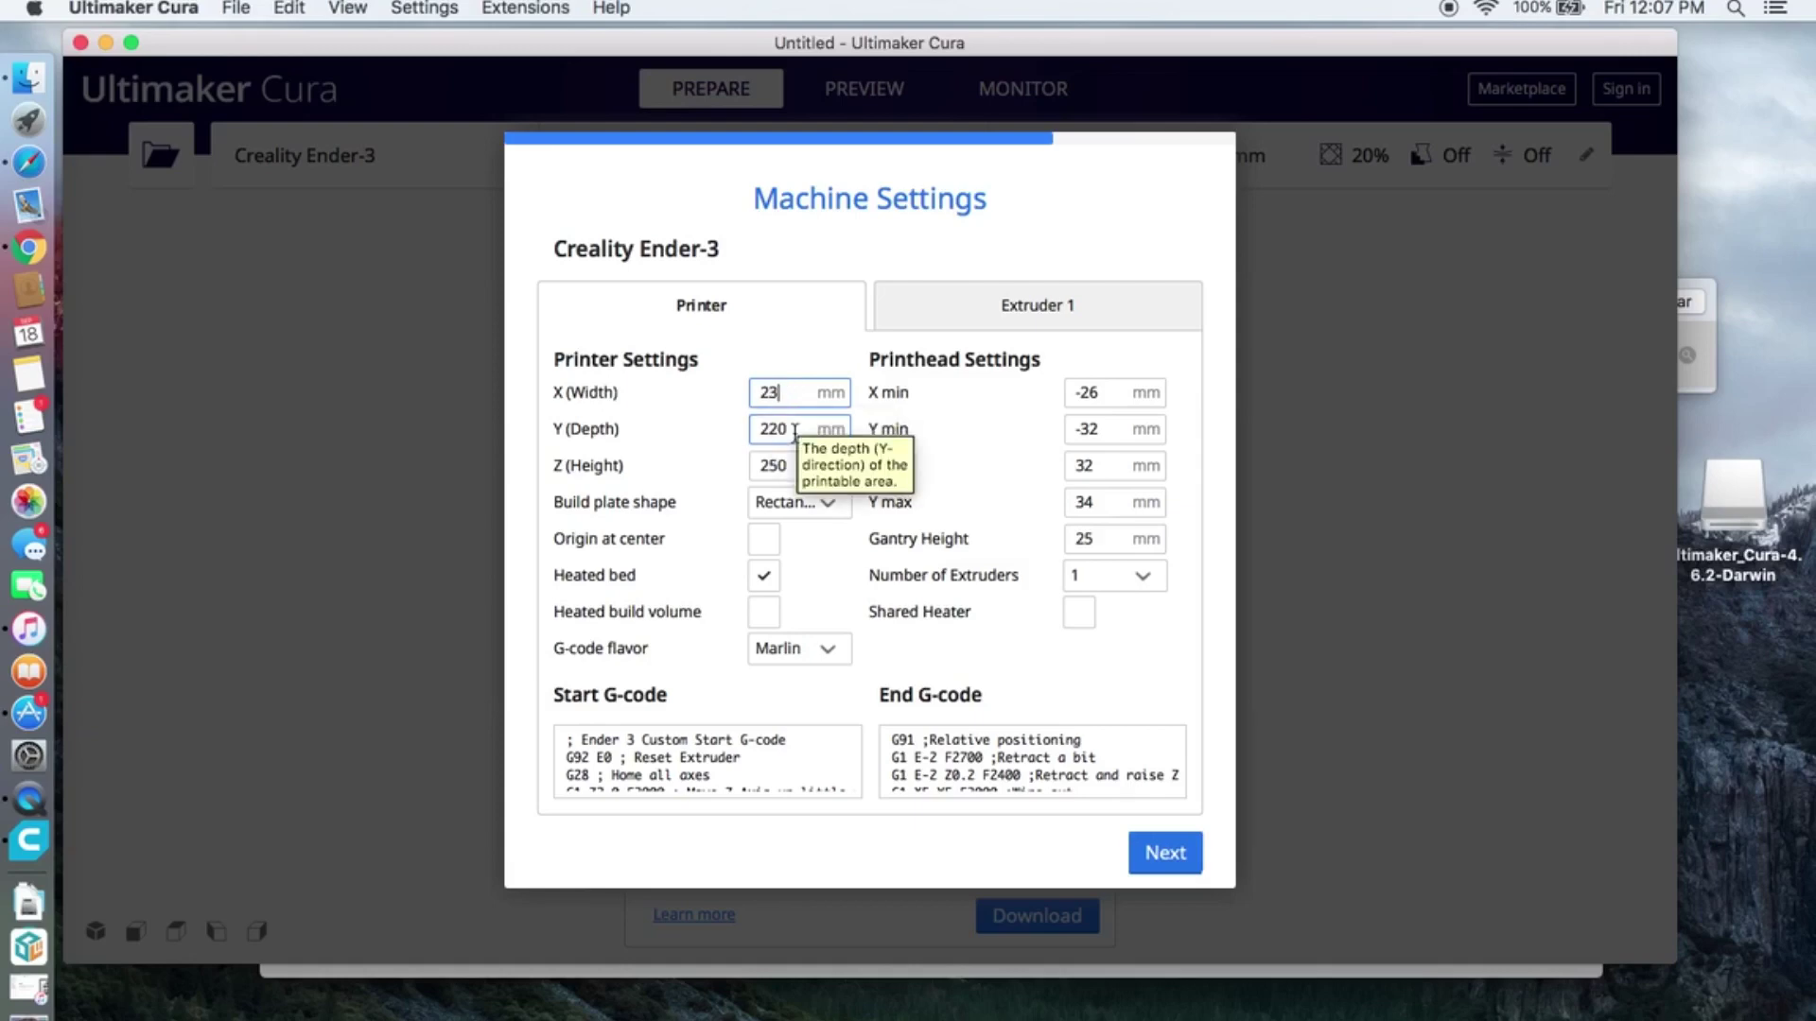
key("Tab")
type("235")
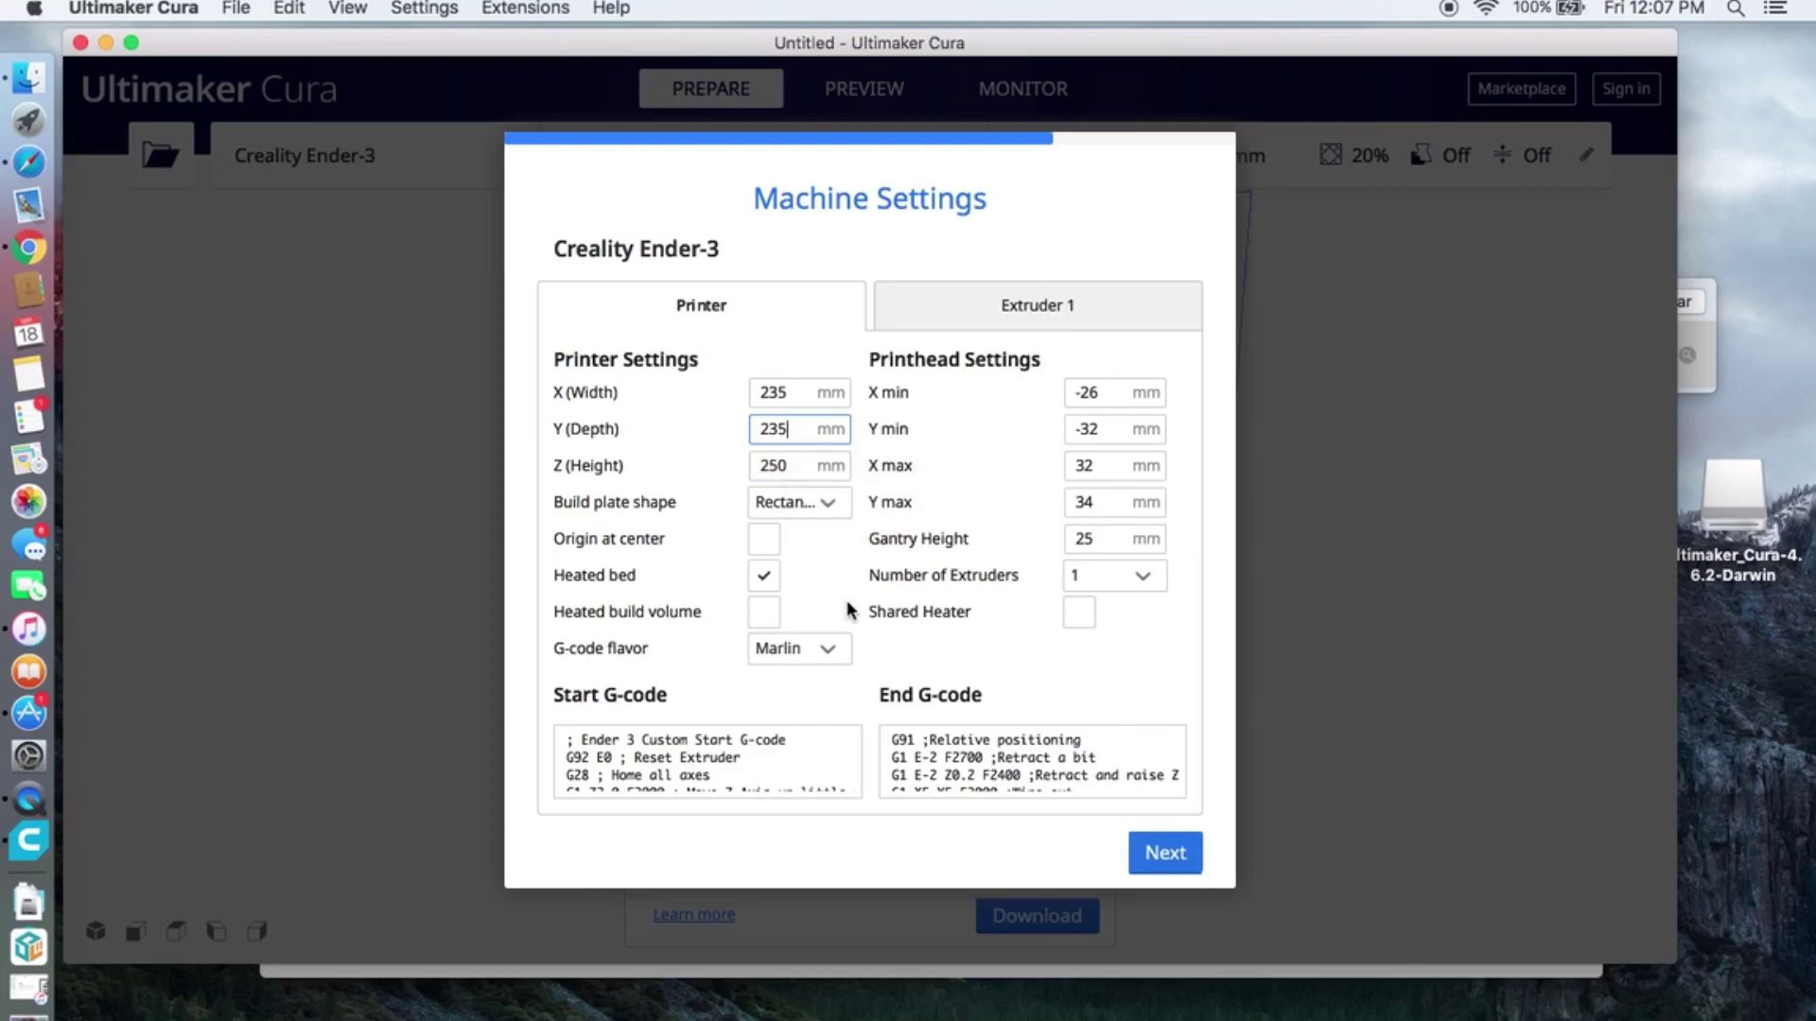
left_click(1161, 854)
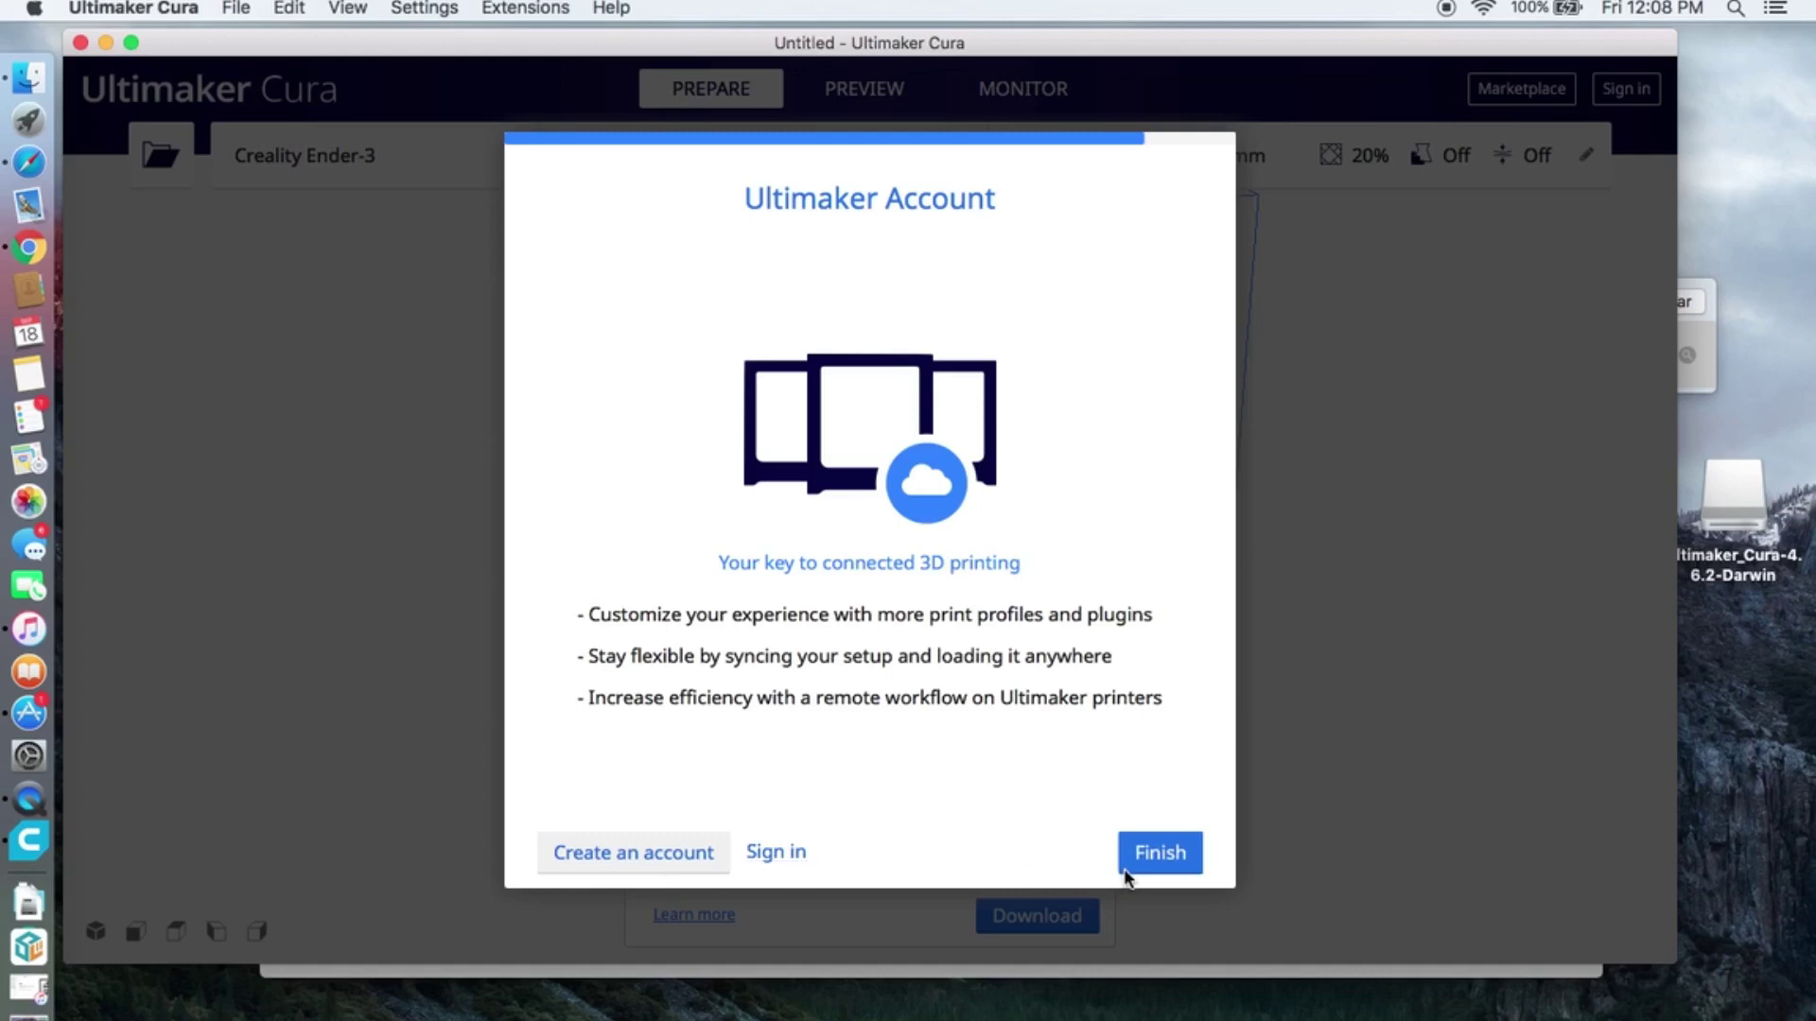
Step: Finish the Add a printer wizard from the Ultimaker Account page
left_click(1162, 855)
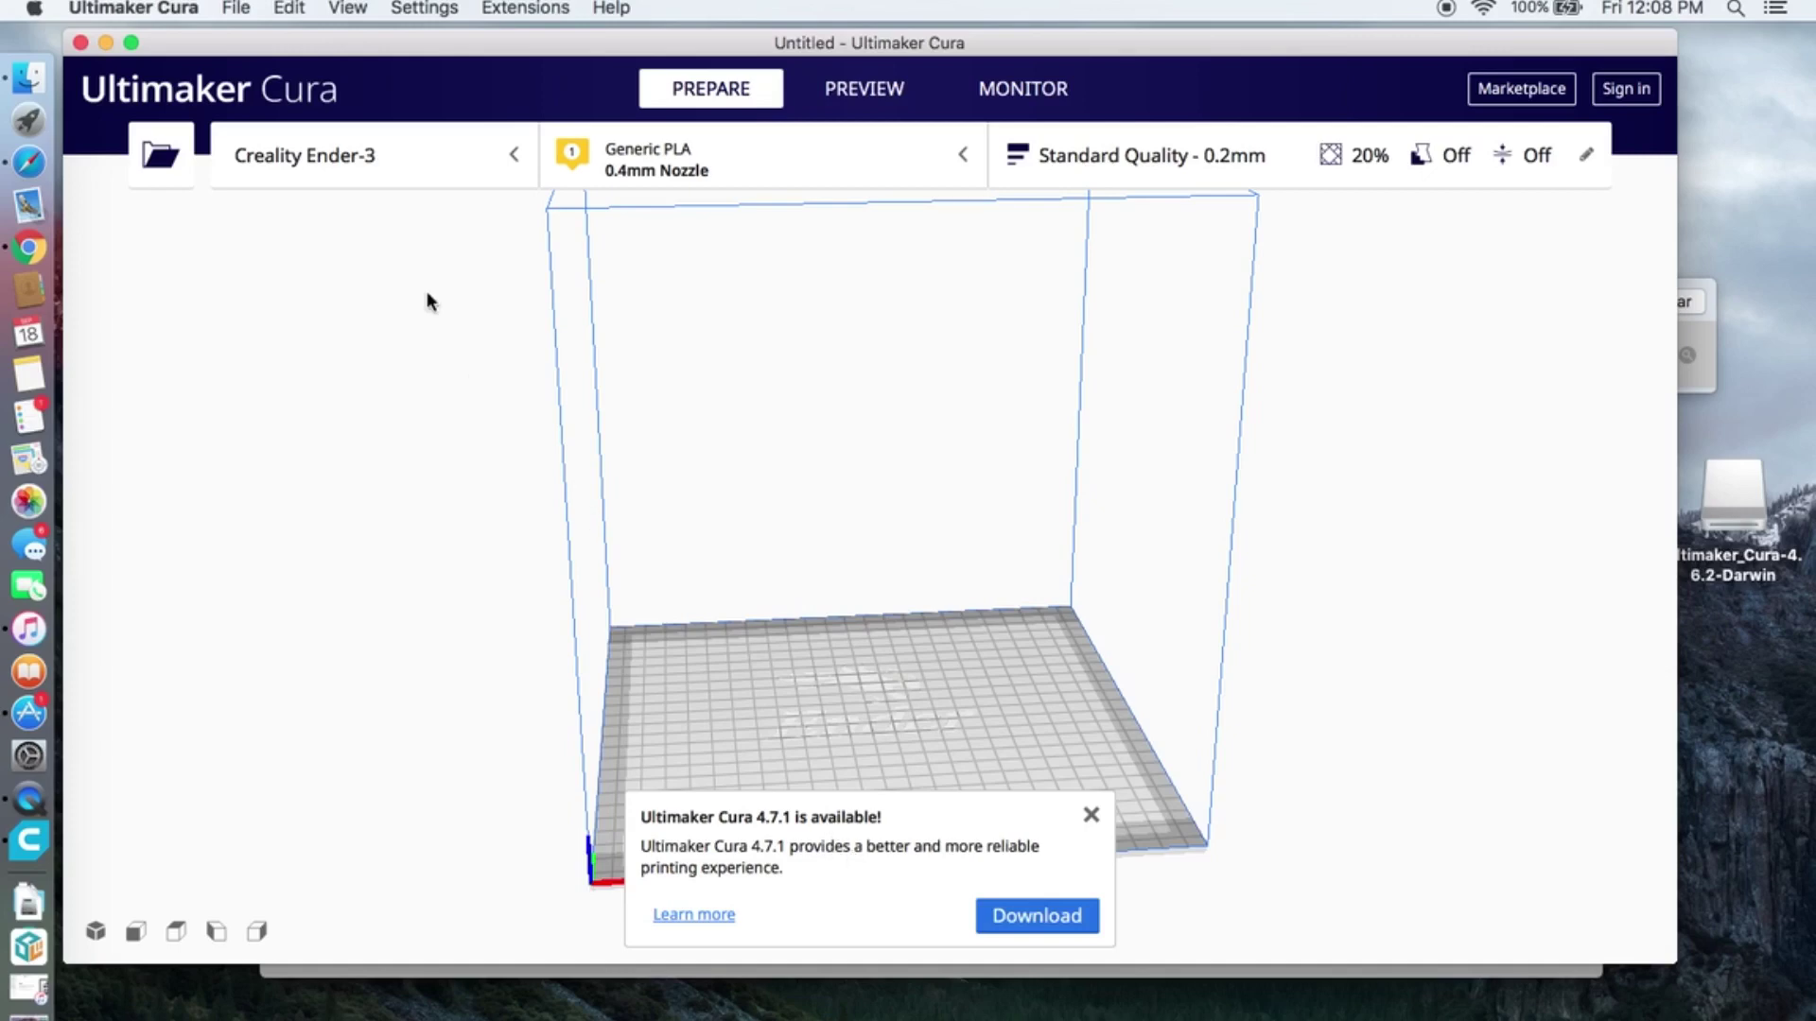
Step: Turn off Check for updates on start in the General preferences
left_click(175, 7)
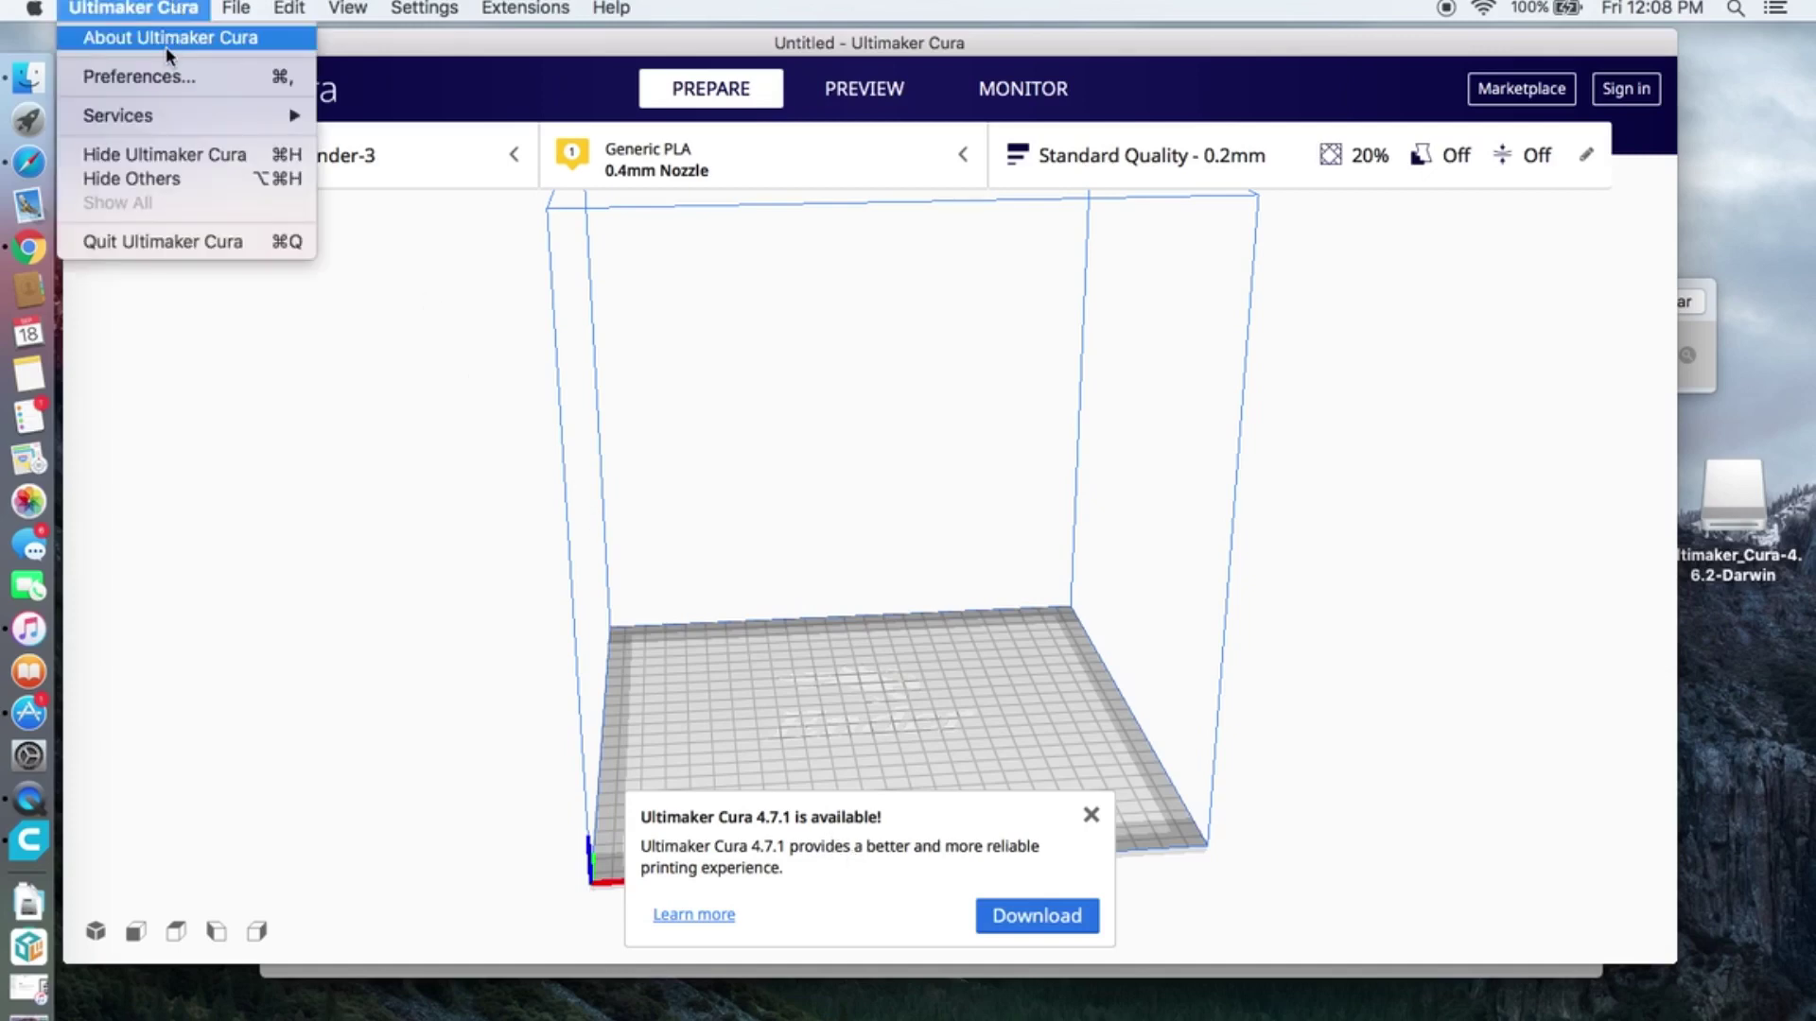
left_click(167, 76)
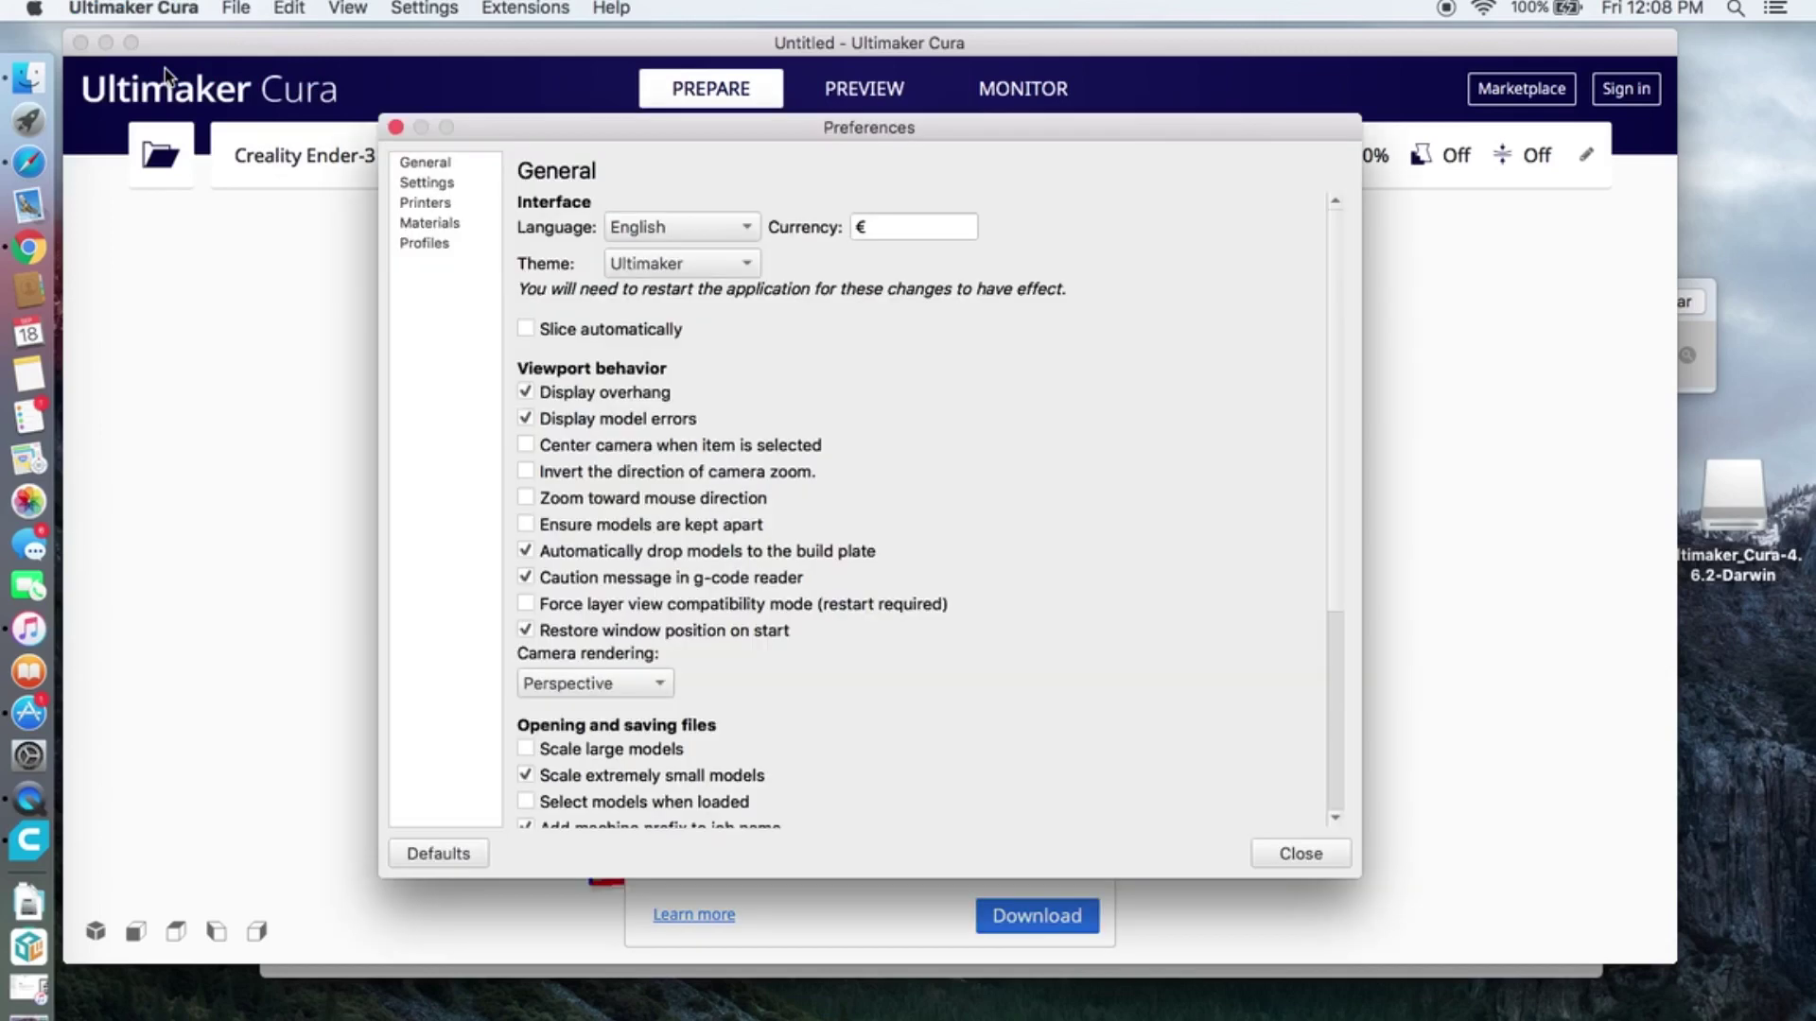
left_click(431, 171)
scroll(849, 650, "down", 5)
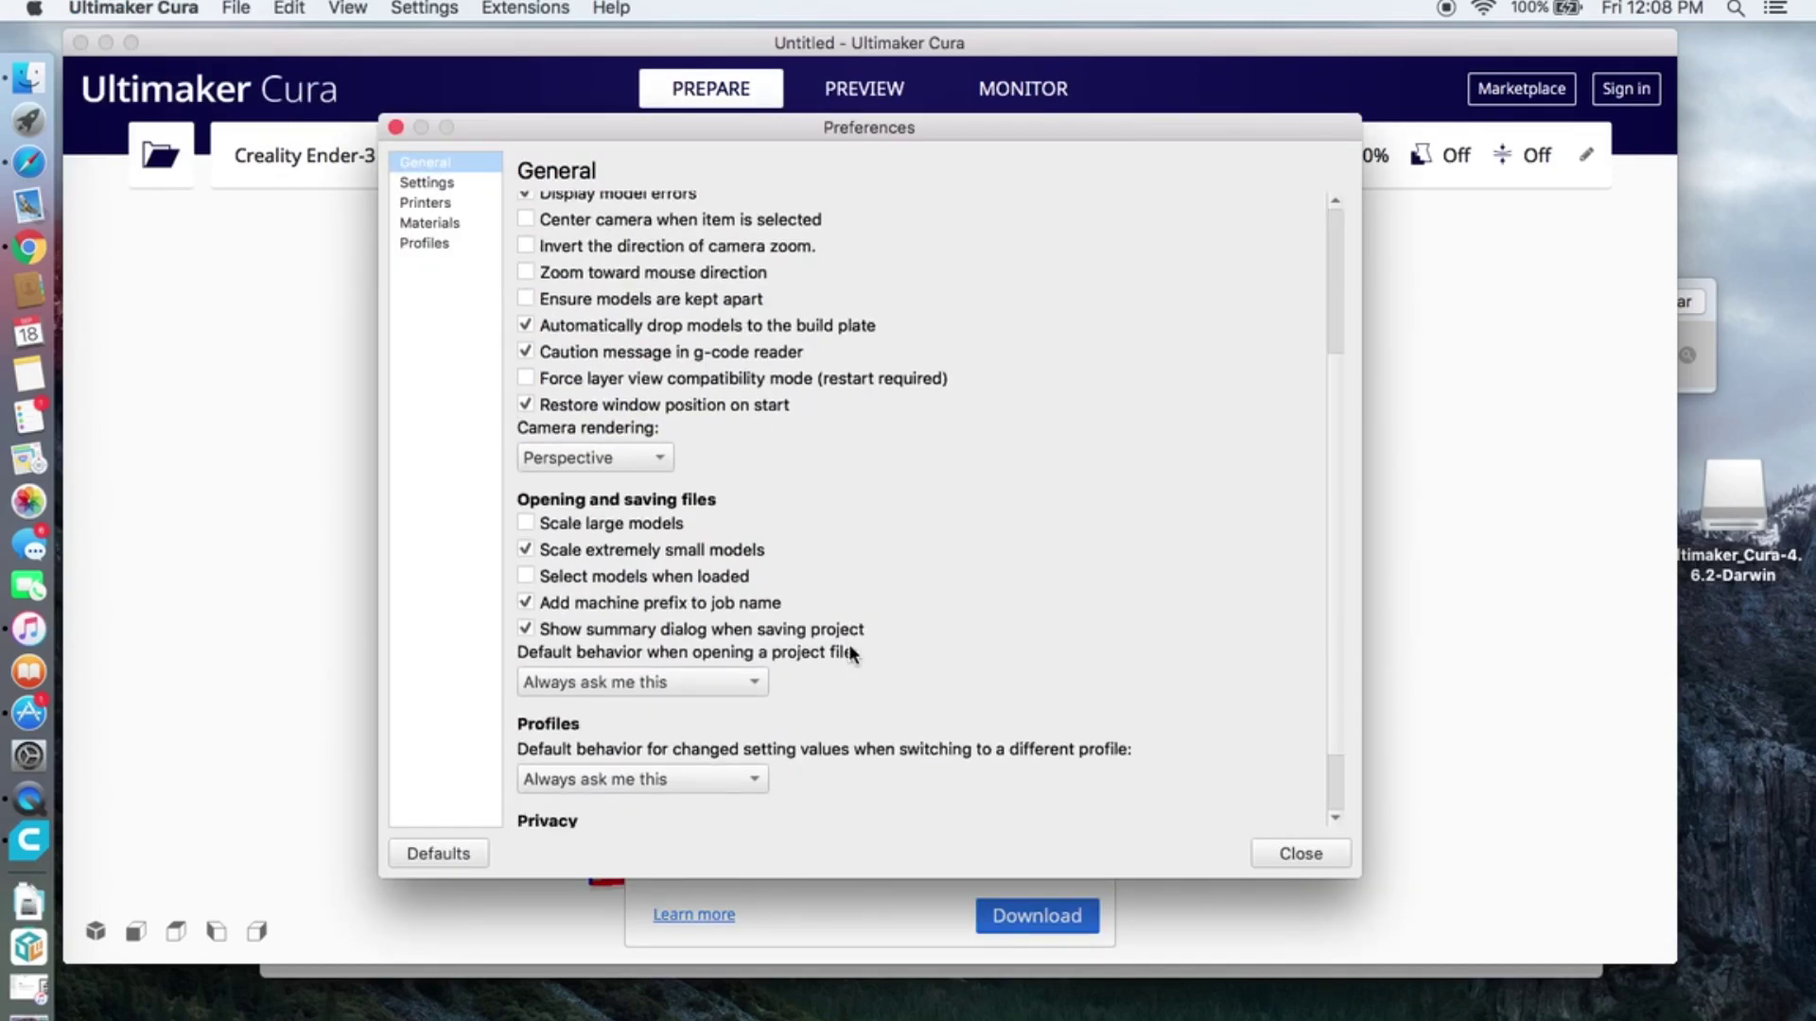
scroll(849, 651, "down", 2)
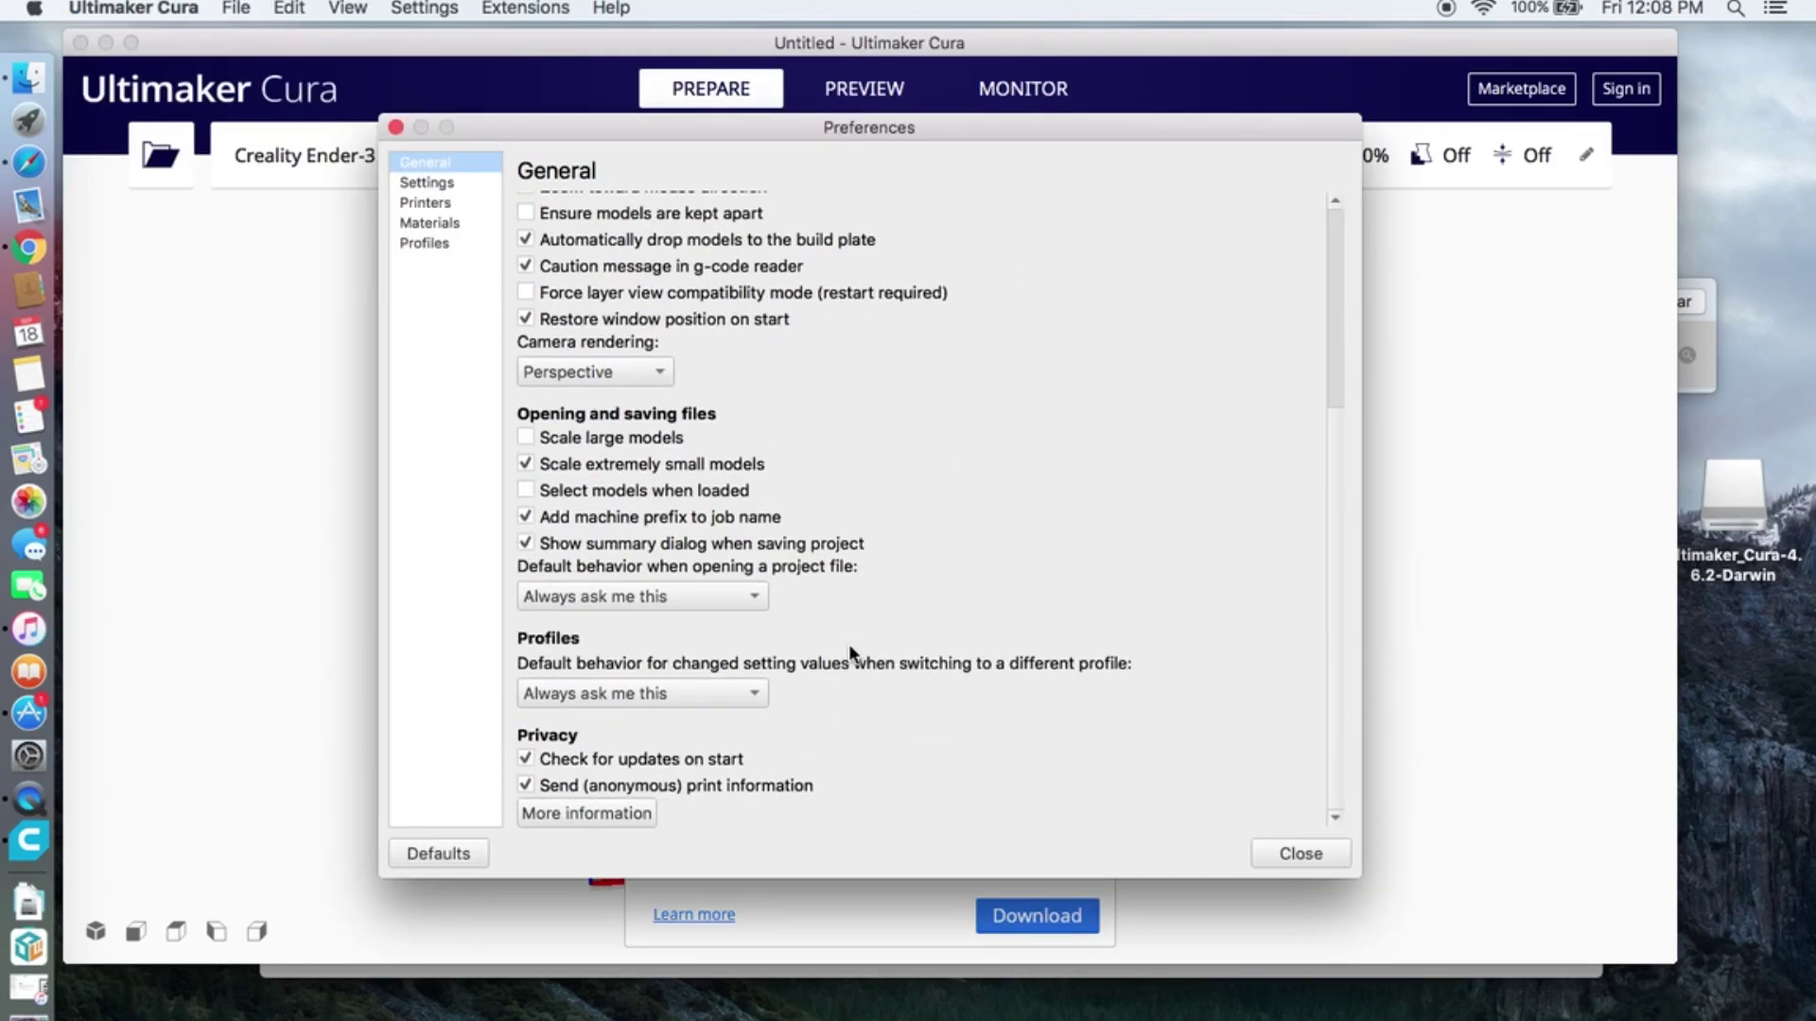
left_click(526, 759)
Step: Change the currency symbol from € to $
scroll(829, 755, "up", 7)
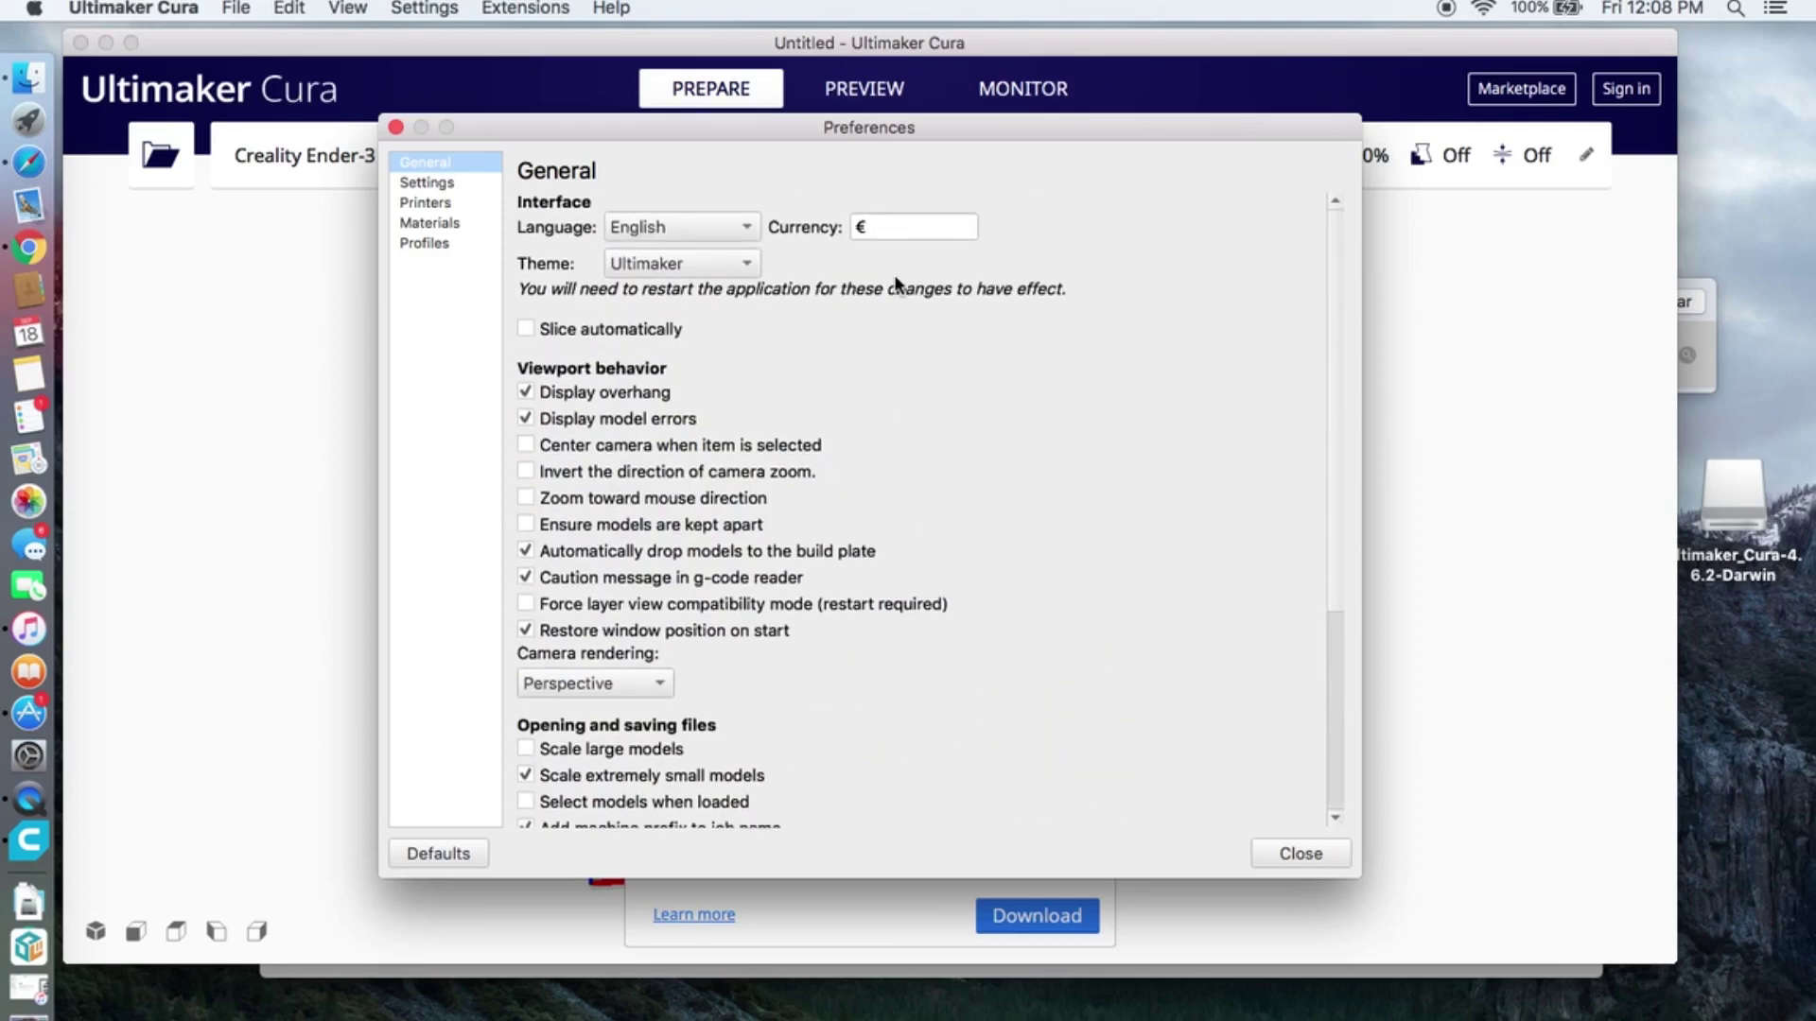
double_click(885, 227)
type("$")
Step: Rename the Creality Ender-3 printer to 'Creality CR-6 SE' in the Printers preferences
left_click(426, 202)
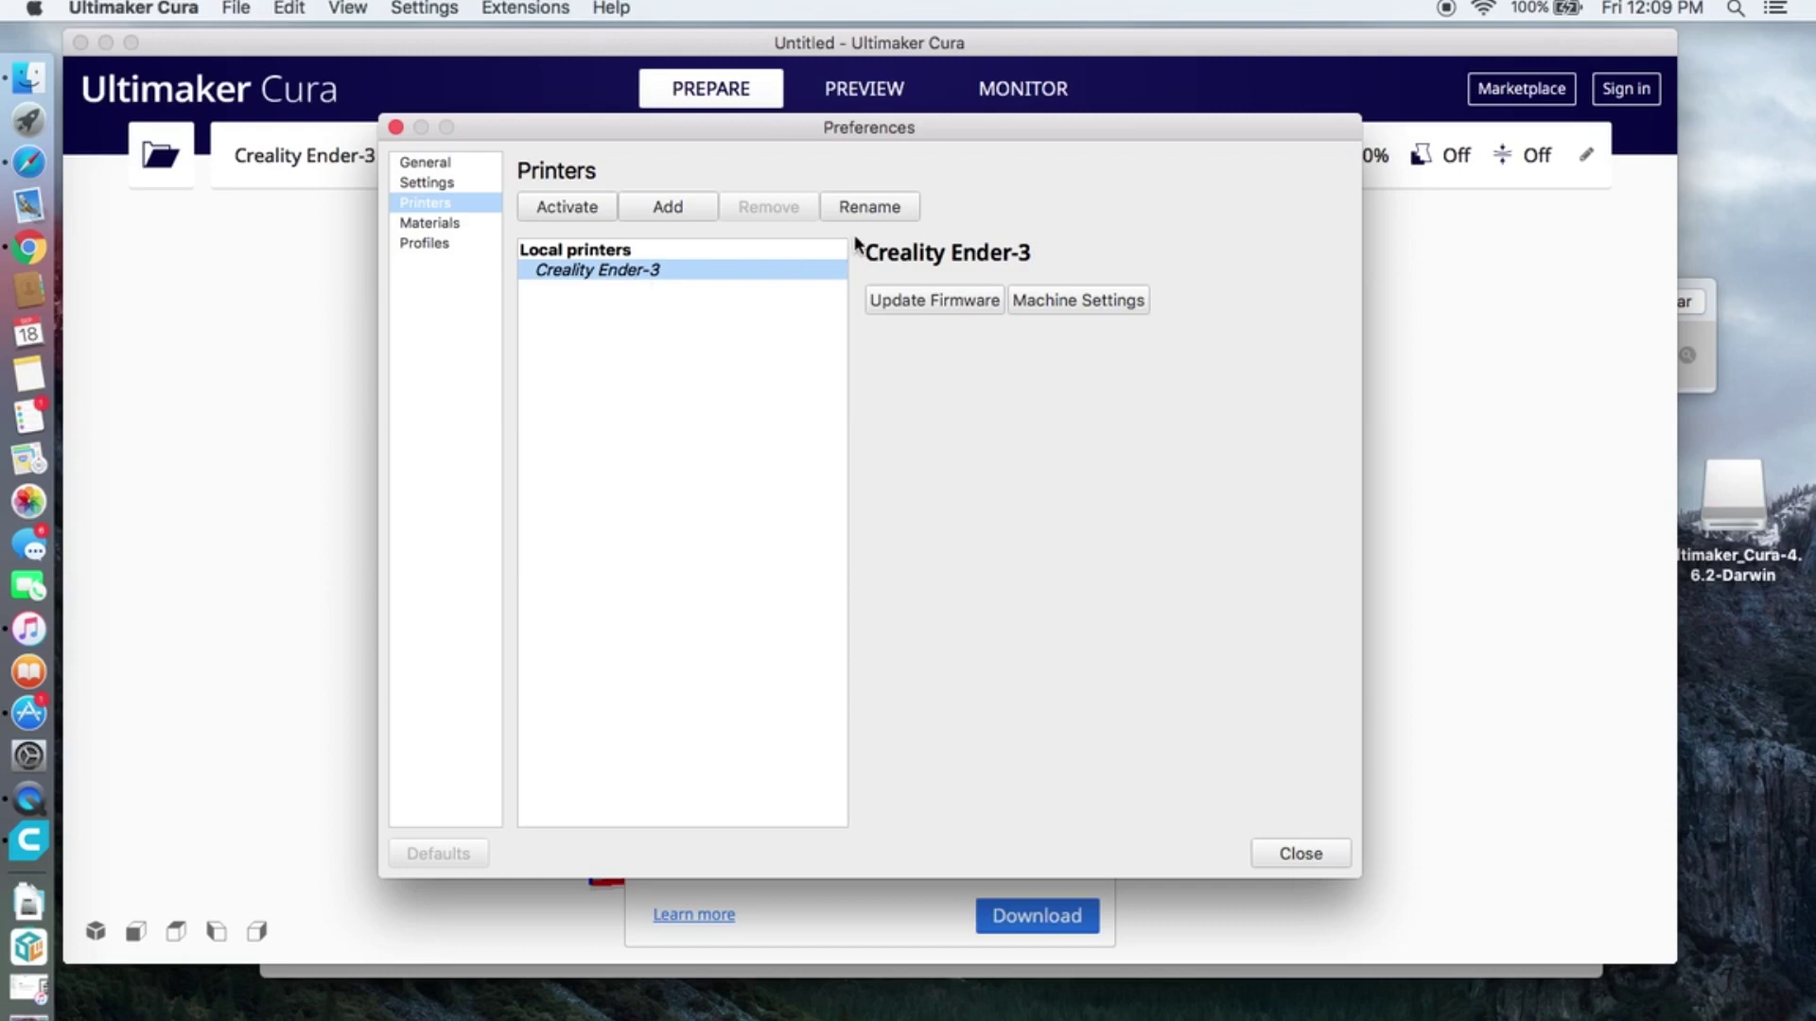
left_click(870, 208)
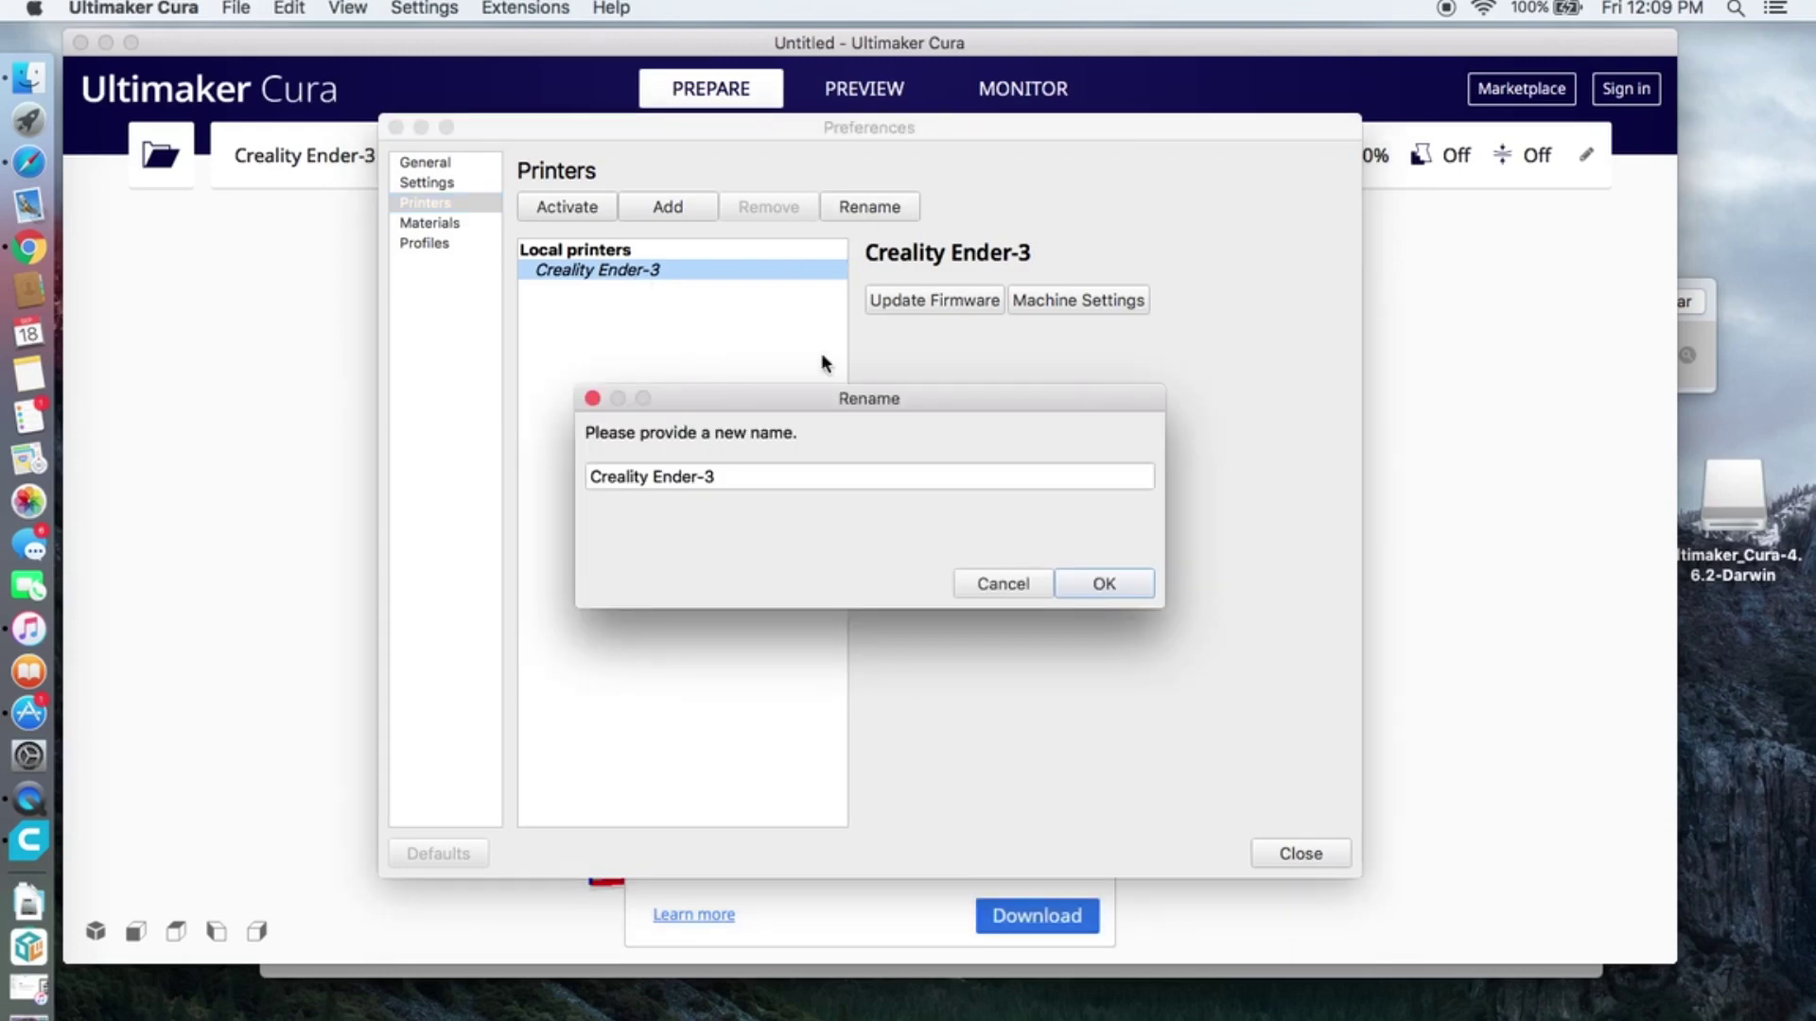
left_click_drag(717, 477, 659, 484)
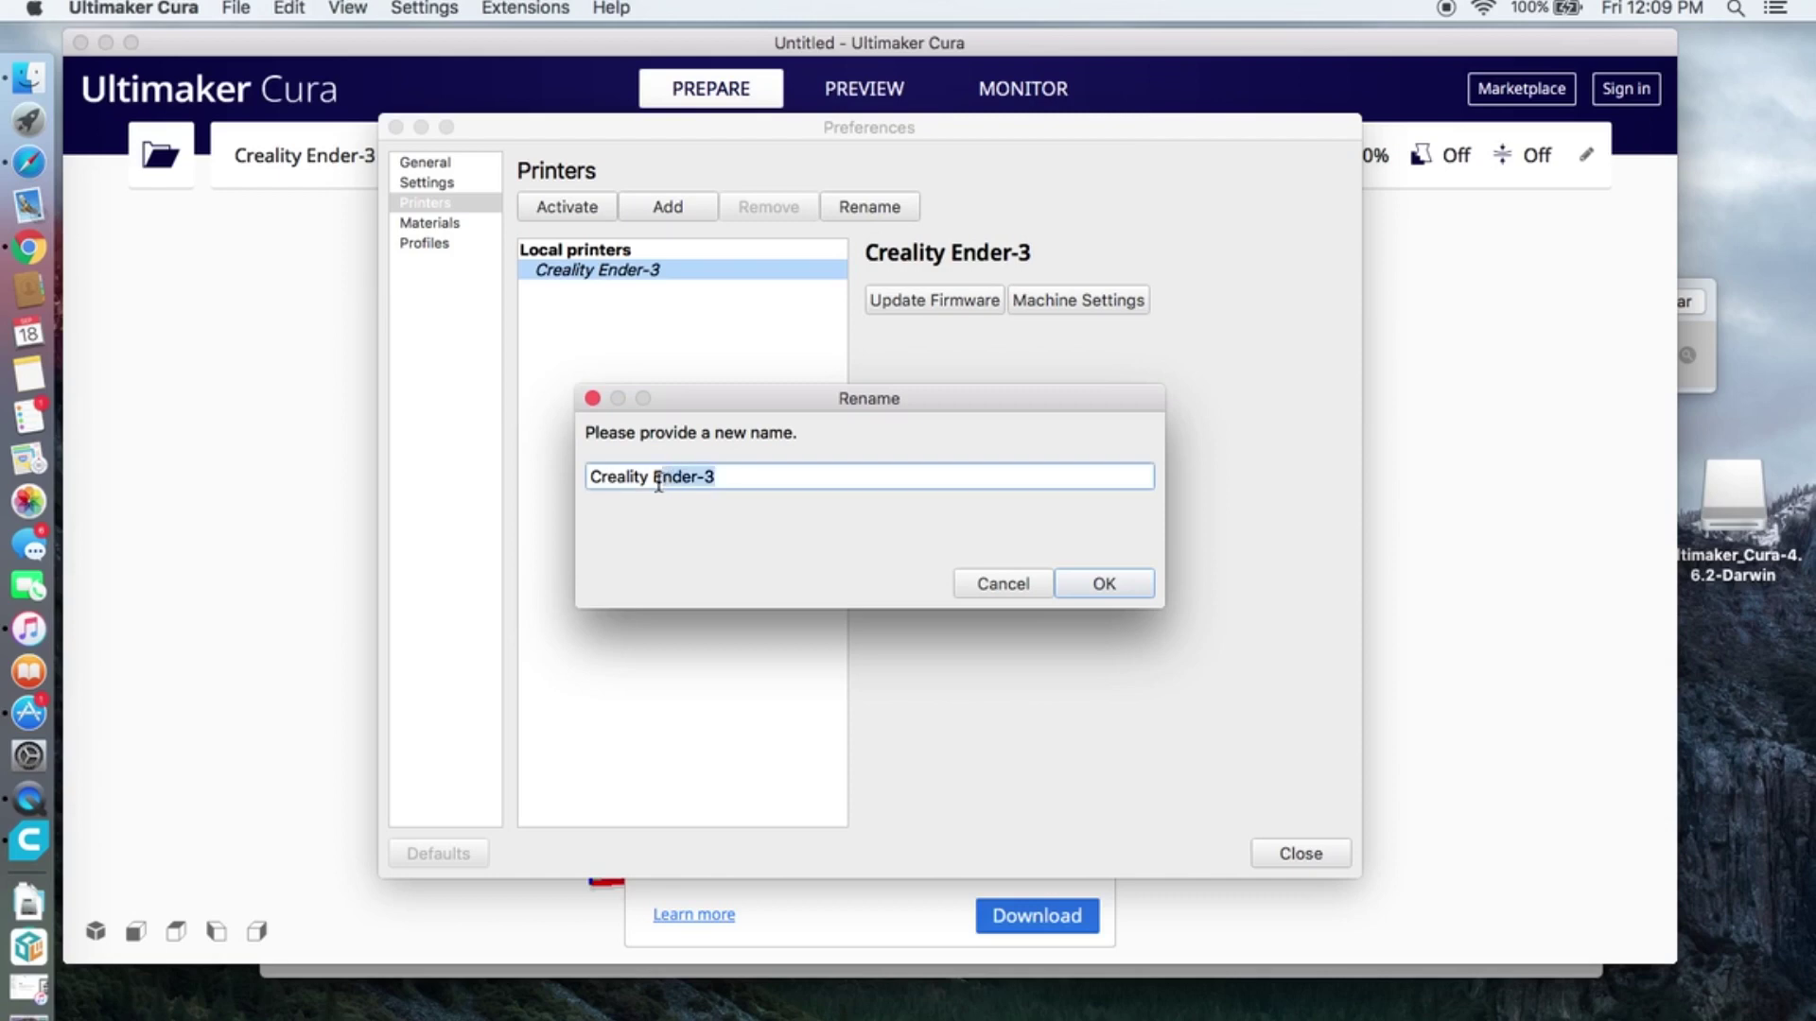
key("BackSpace")
key("BackSpace")
type("CR-6 SE")
left_click(1104, 583)
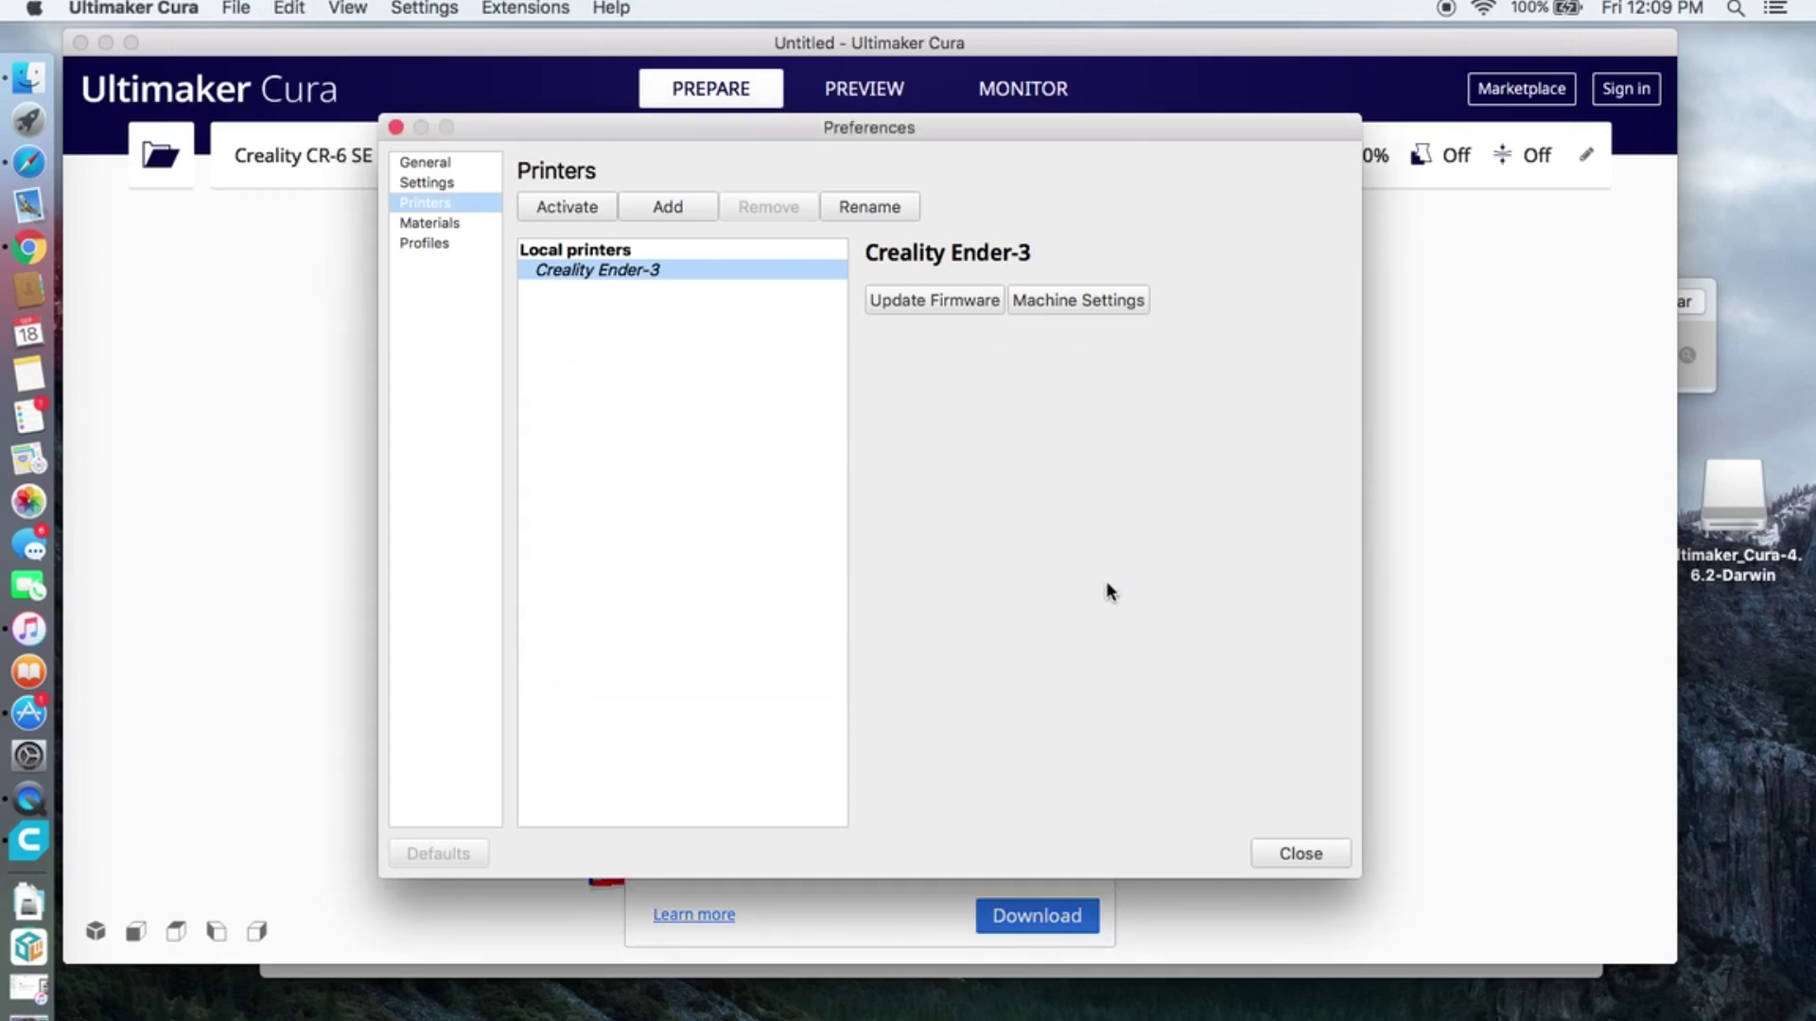
Step: On the Materials page, give Generic PLA a 25 filament cost and 1000 g weight, then close Preferences
left_click(449, 224)
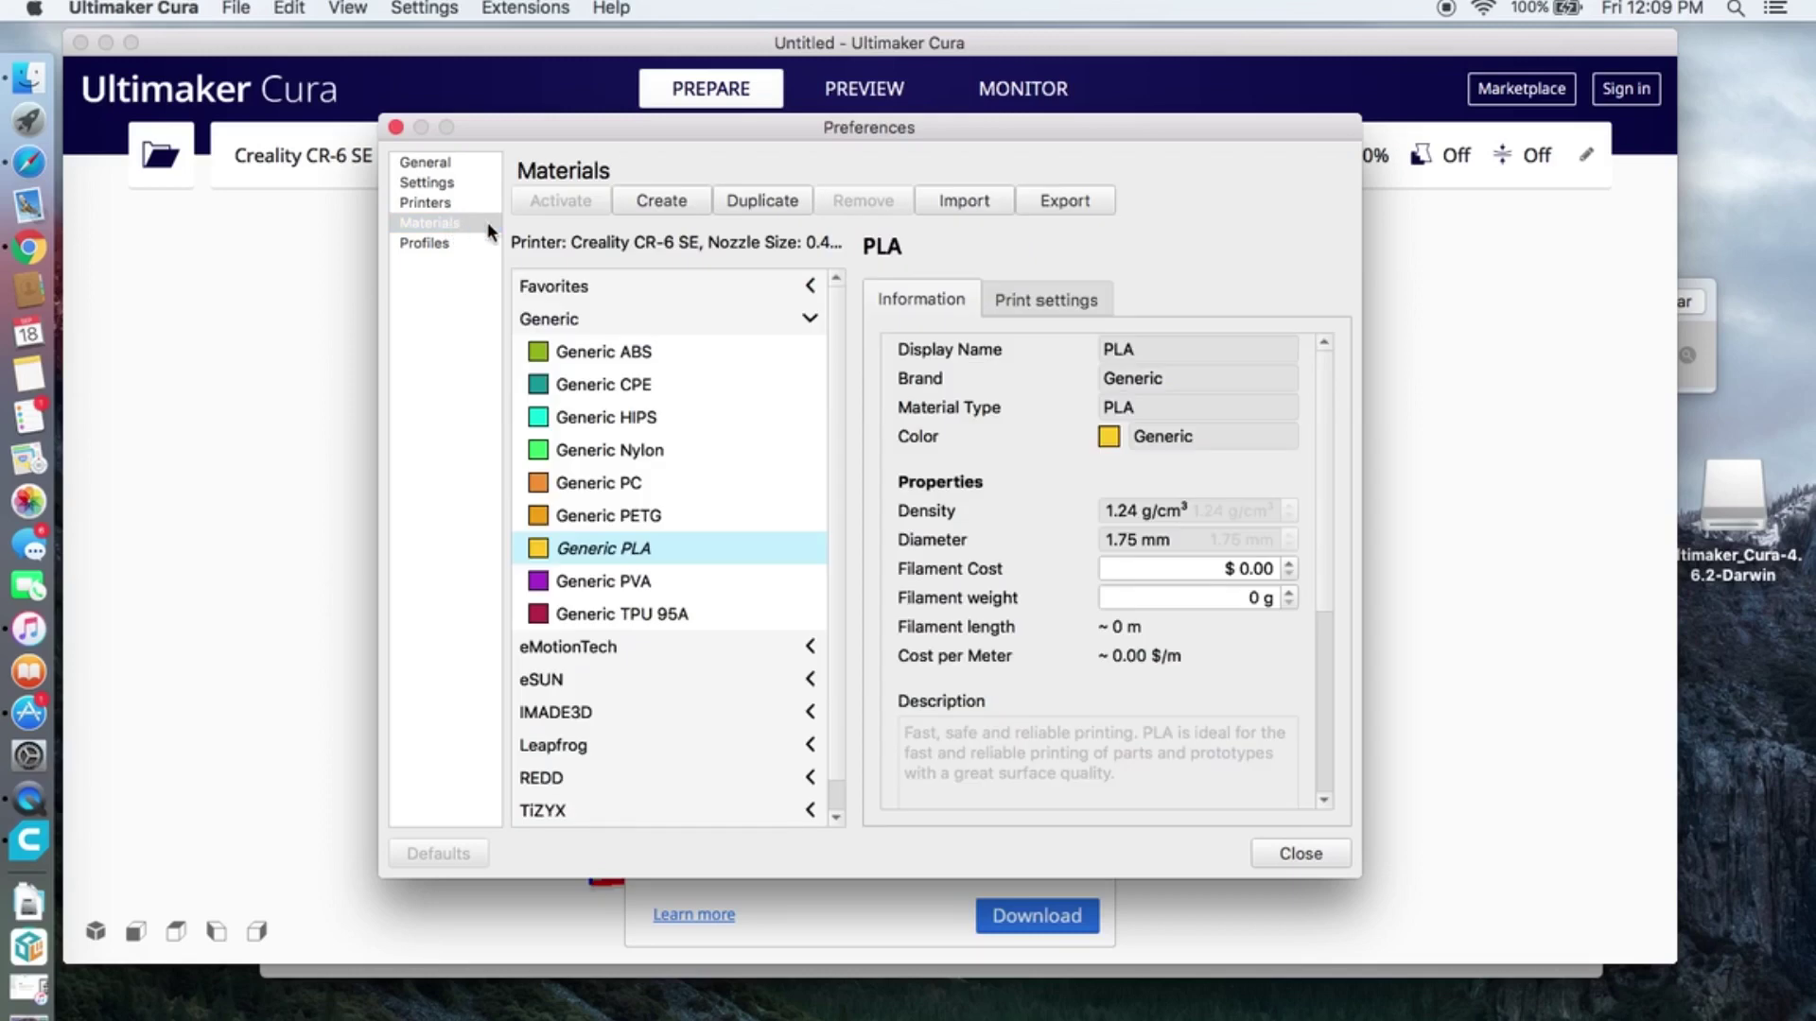
left_click(1240, 572)
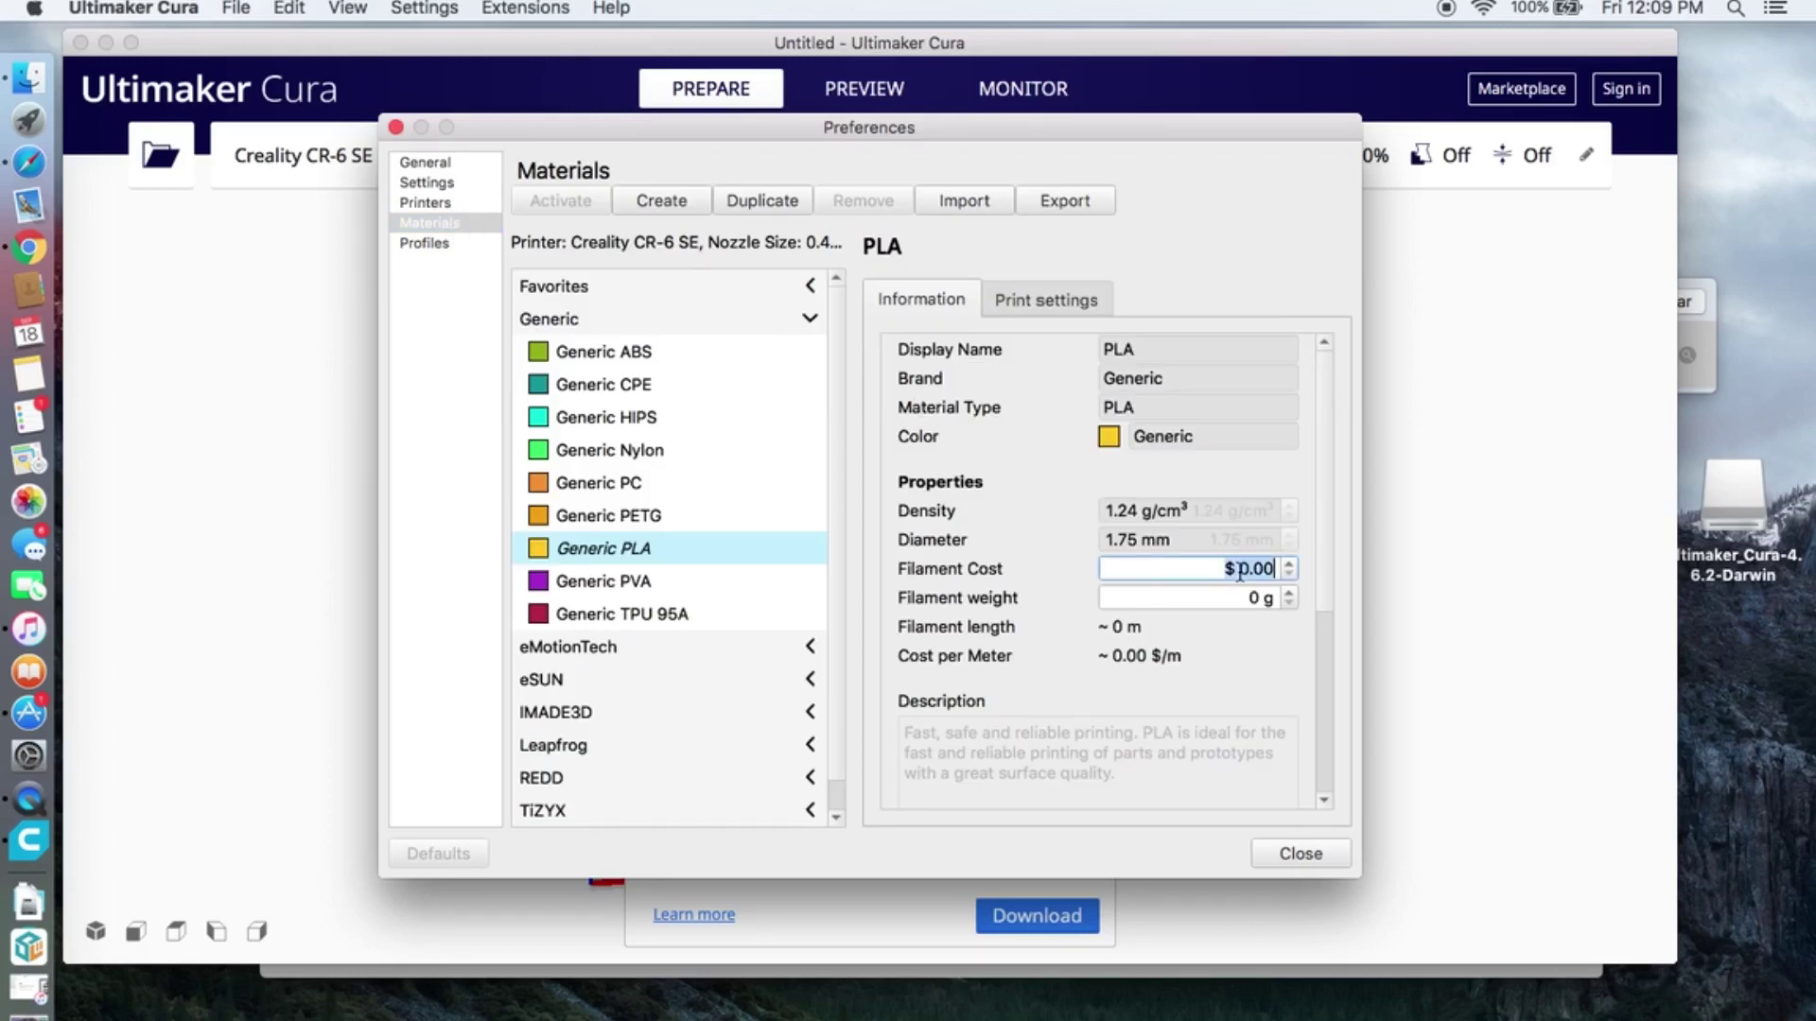
type("25")
left_click(1251, 598)
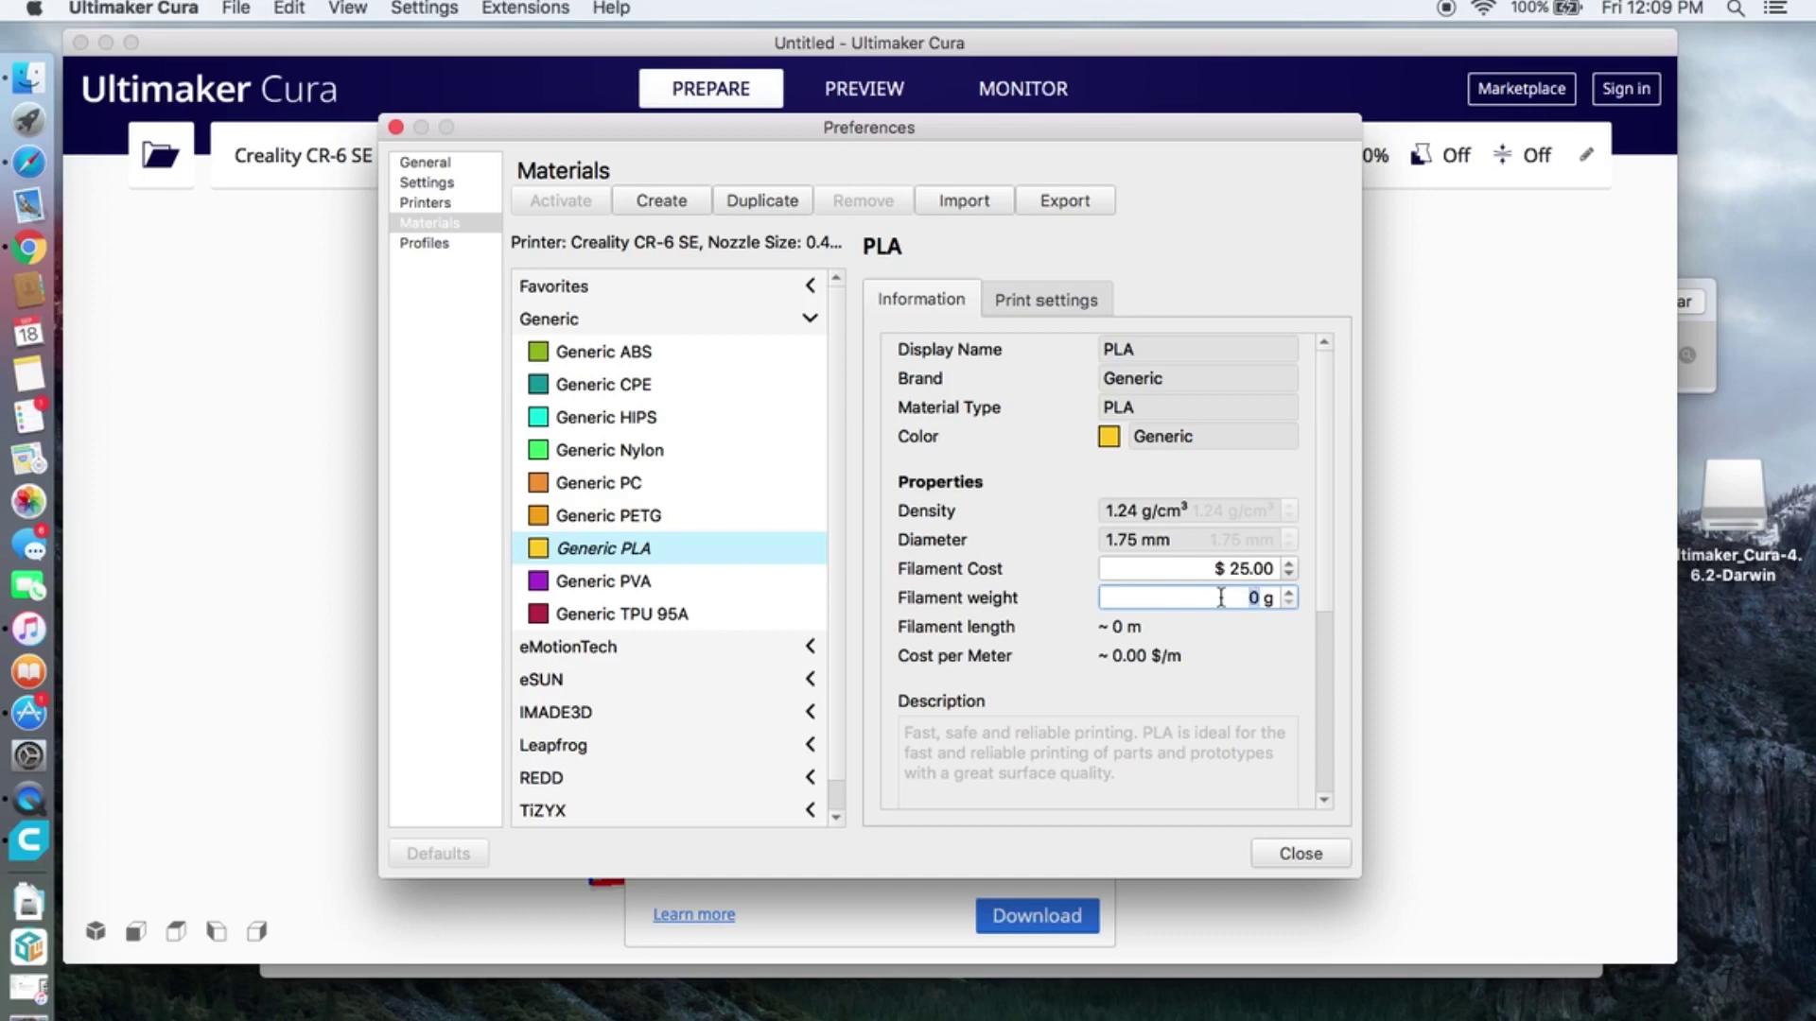
type("1000")
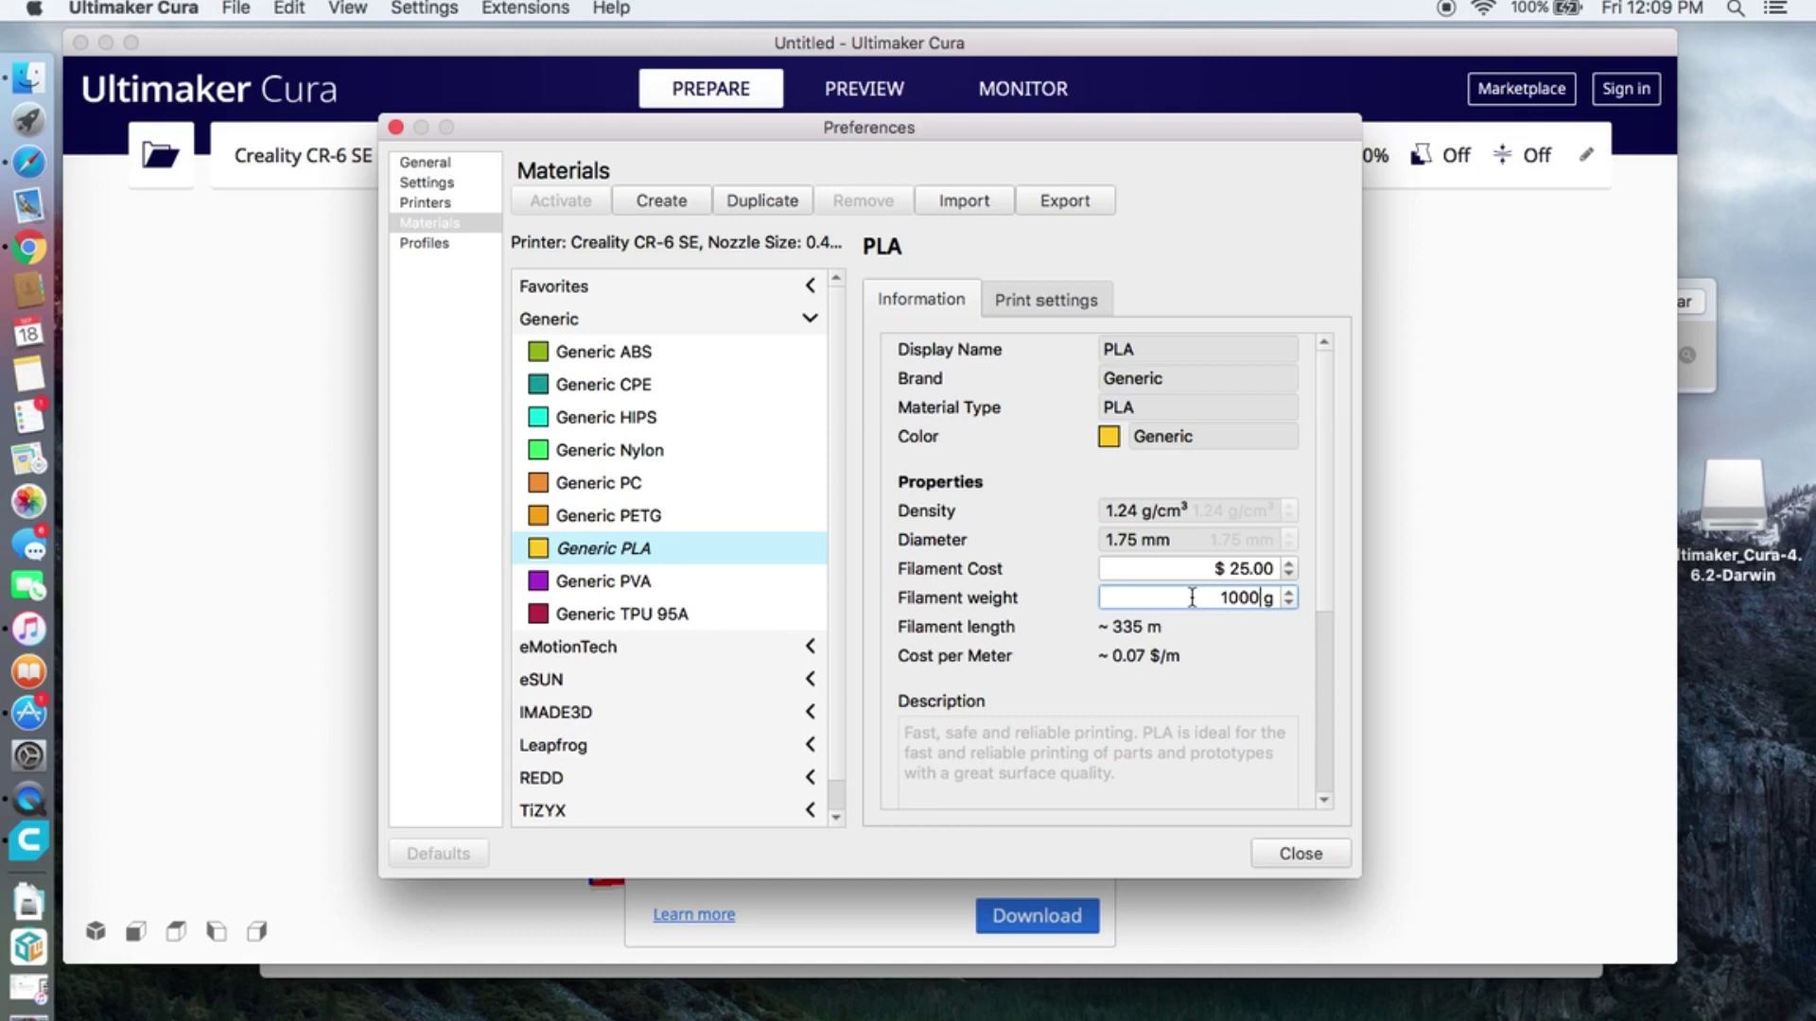
left_click(1246, 792)
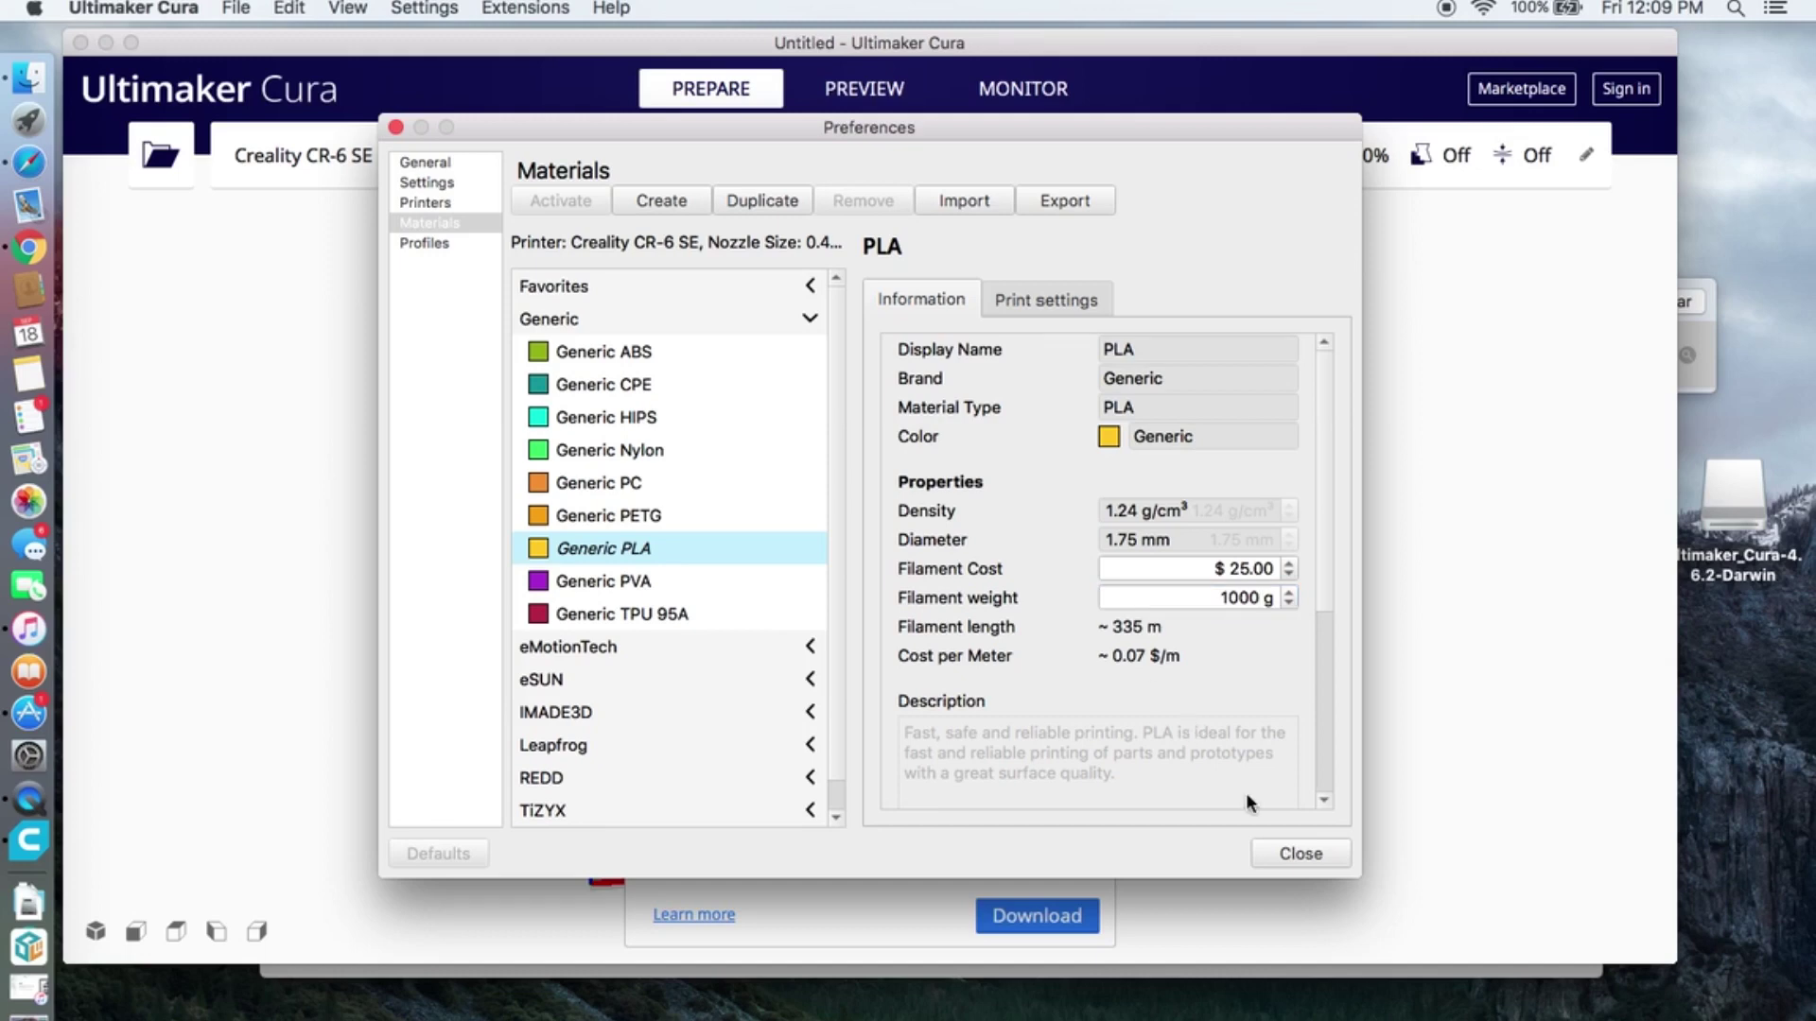
left_click(1297, 851)
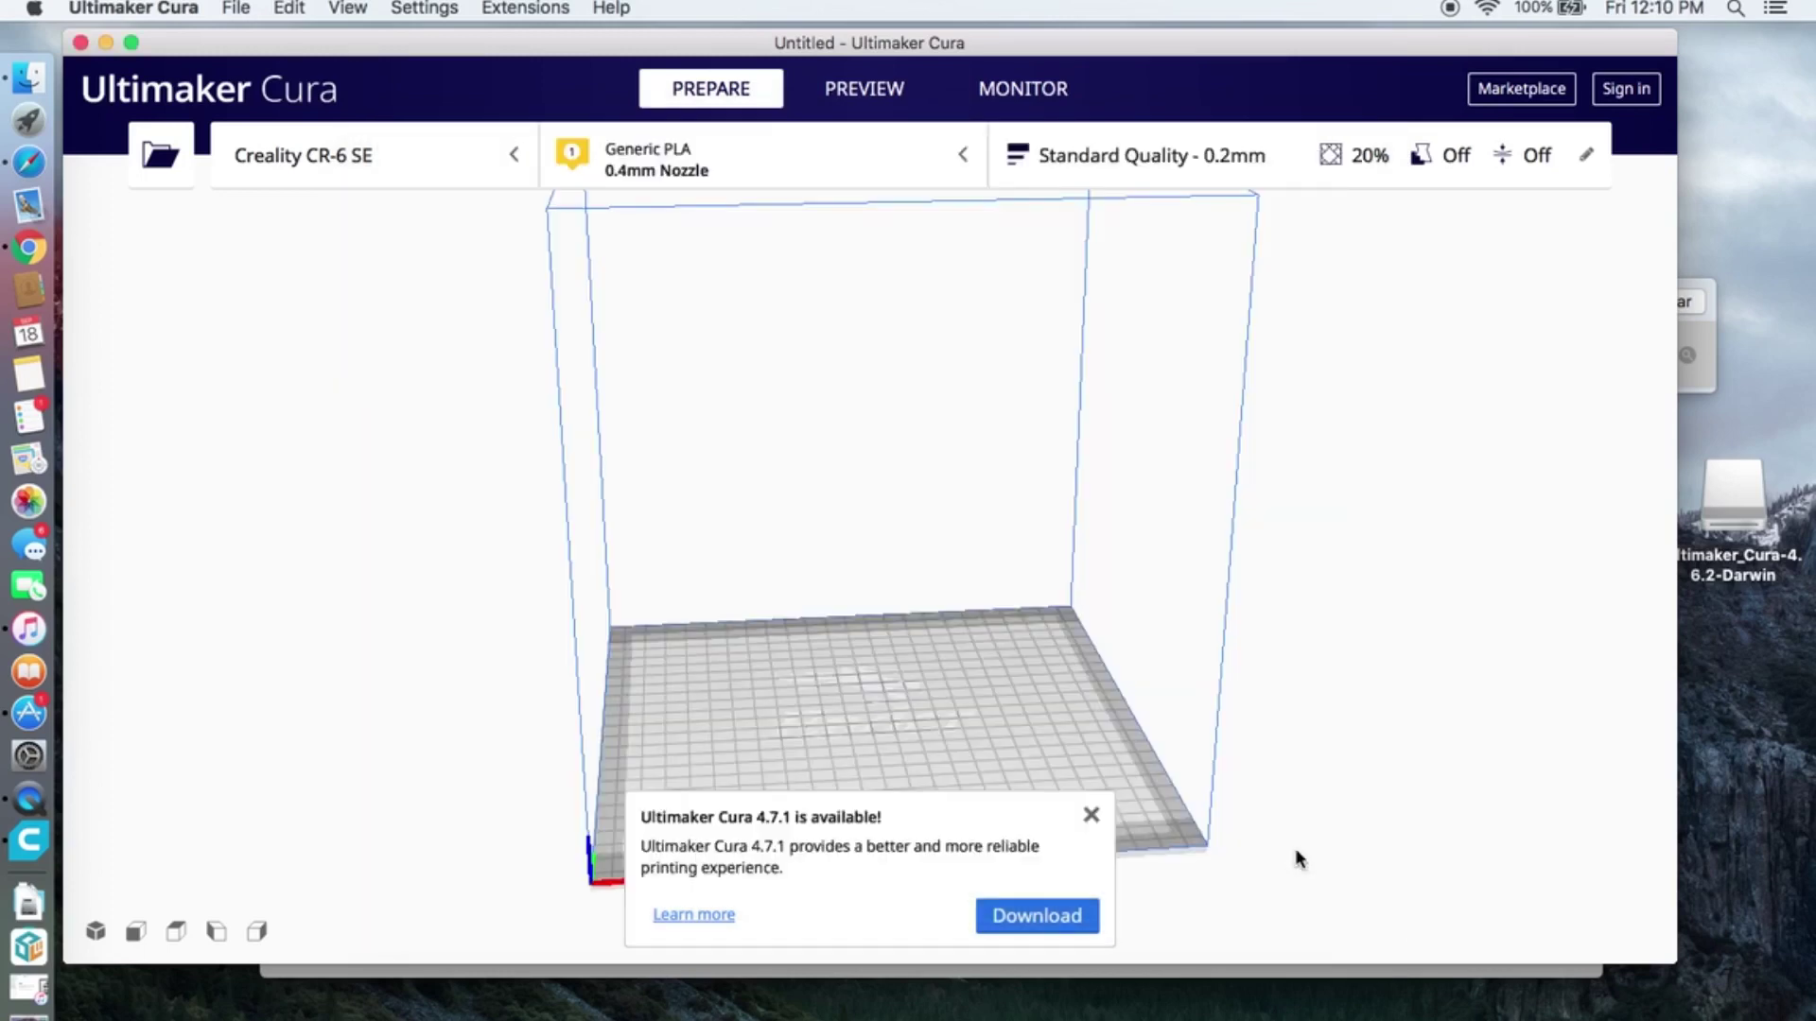
Step: Dismiss the Cura 4.7.1 update notice and expand the Material category in Custom print settings
left_click(1091, 816)
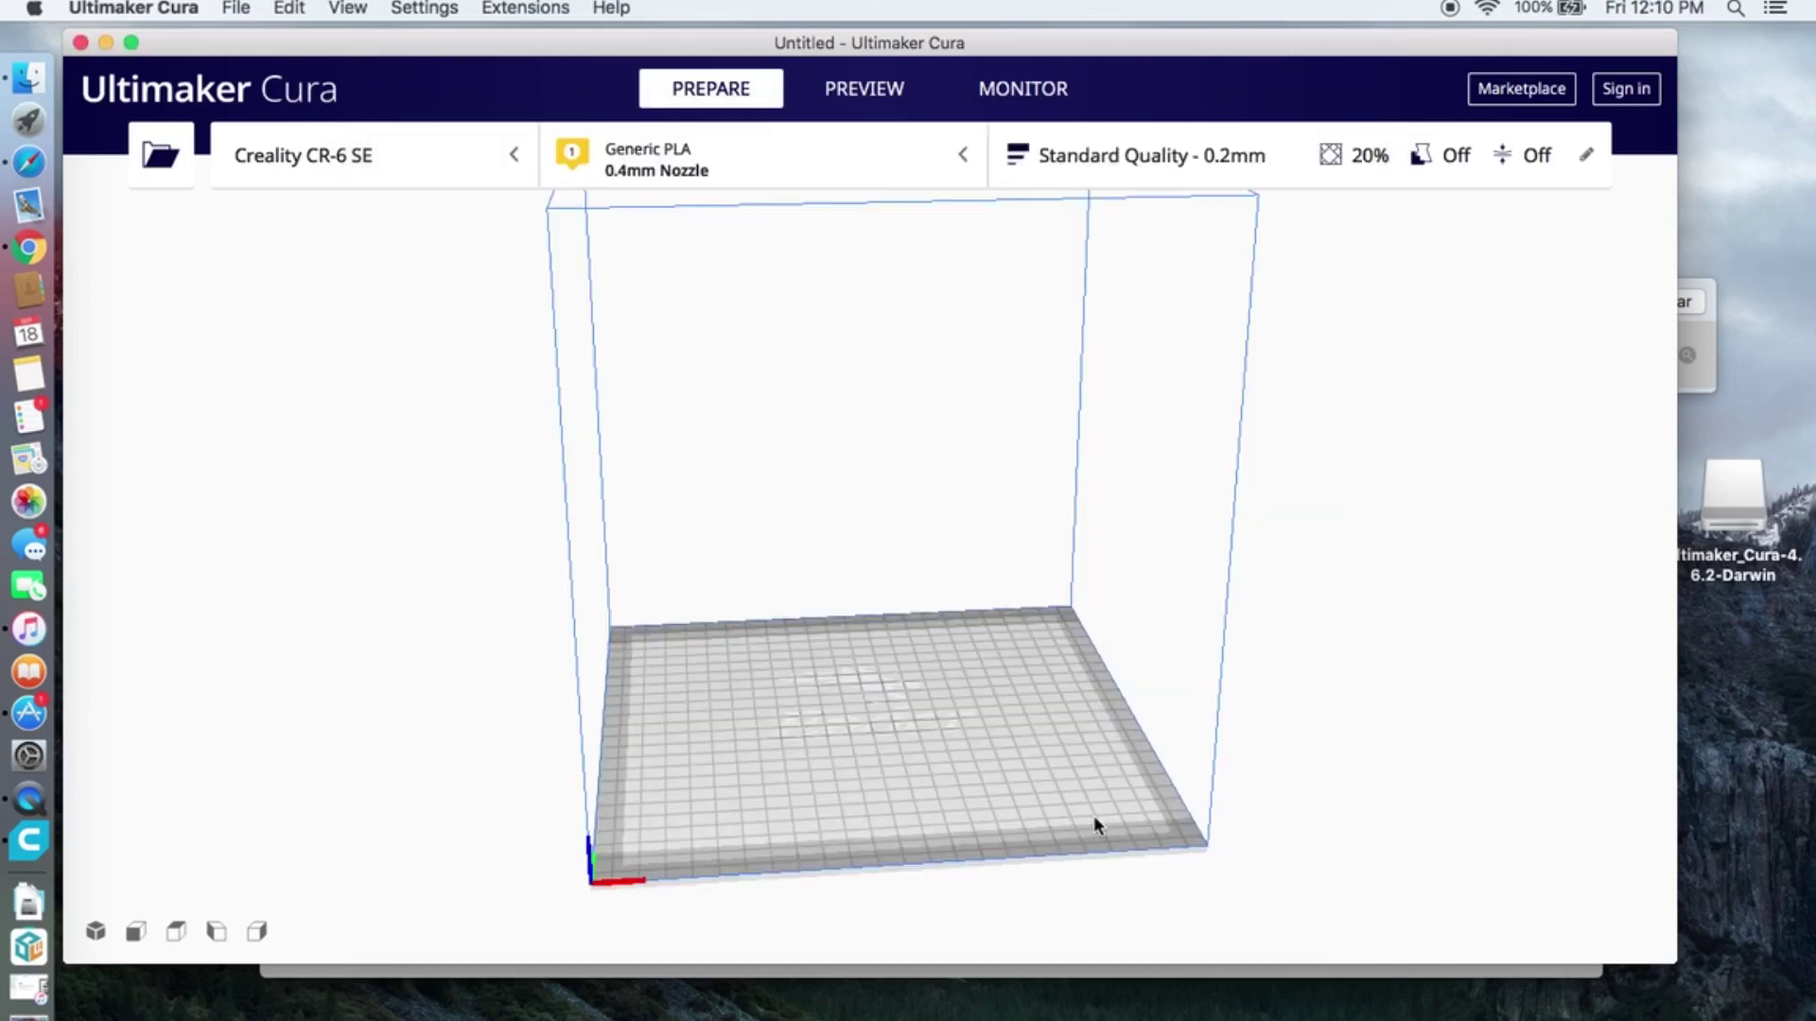
left_click(1586, 157)
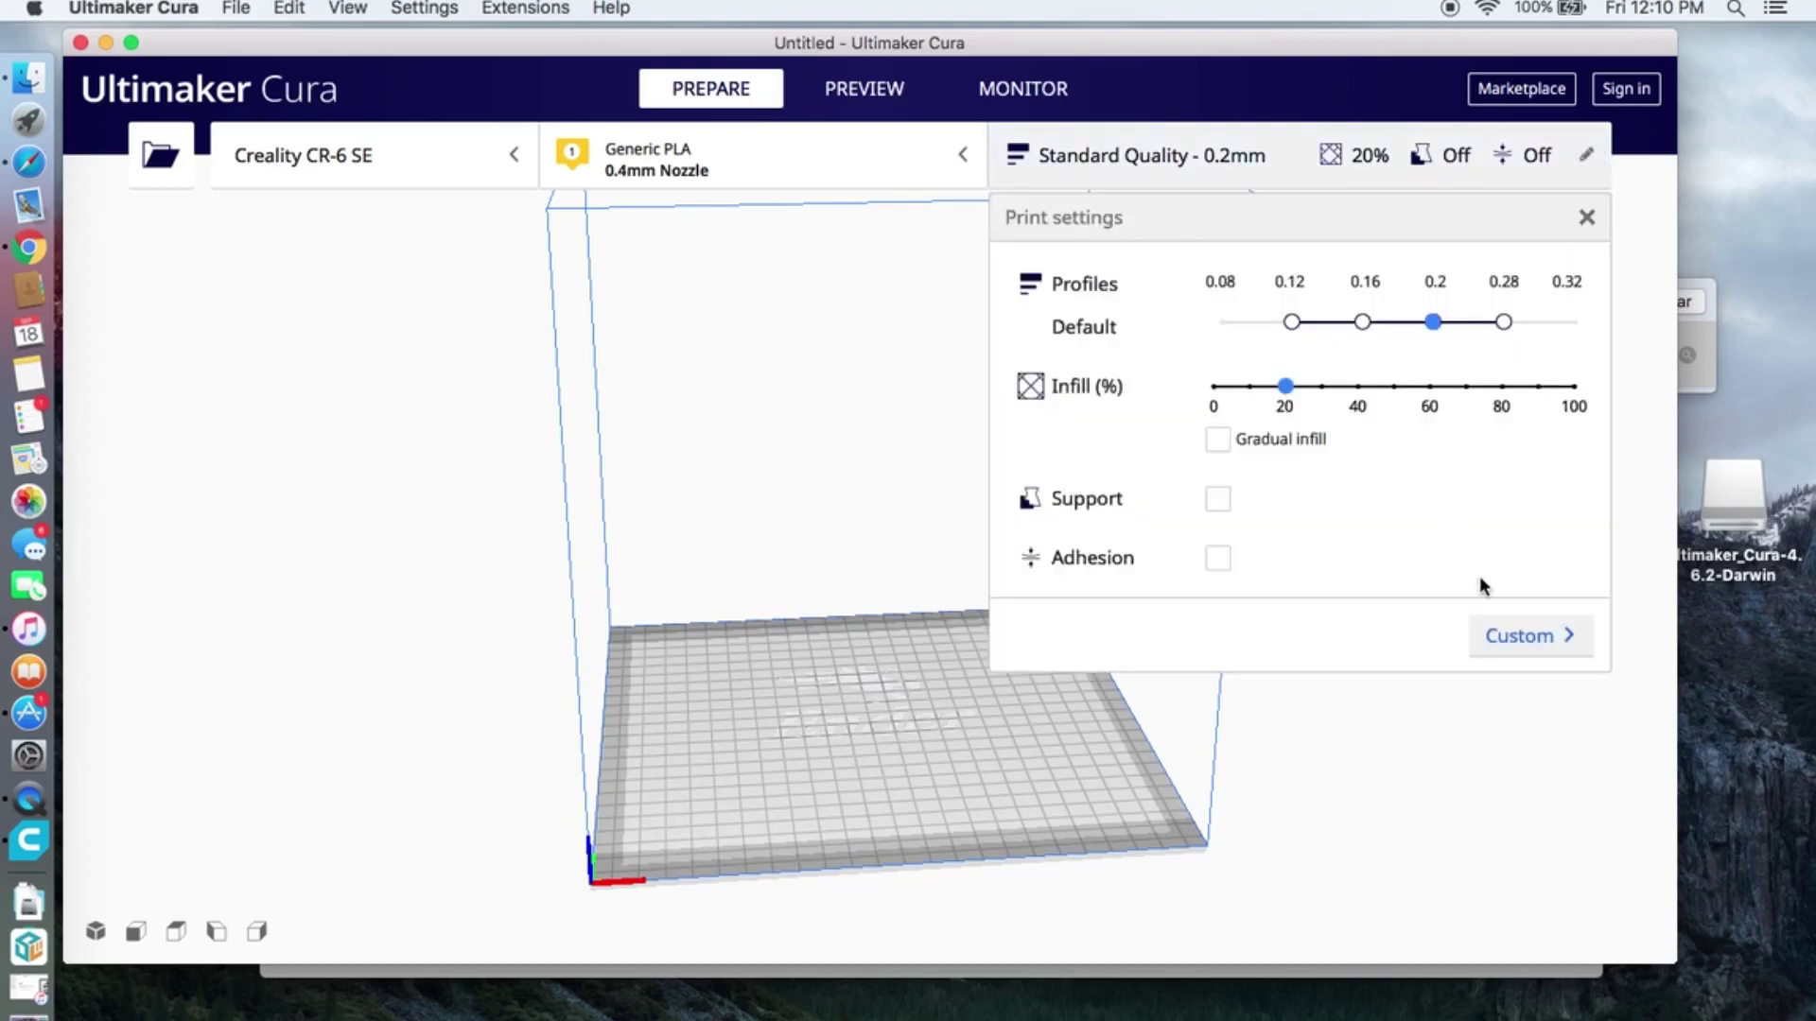
left_click(1509, 639)
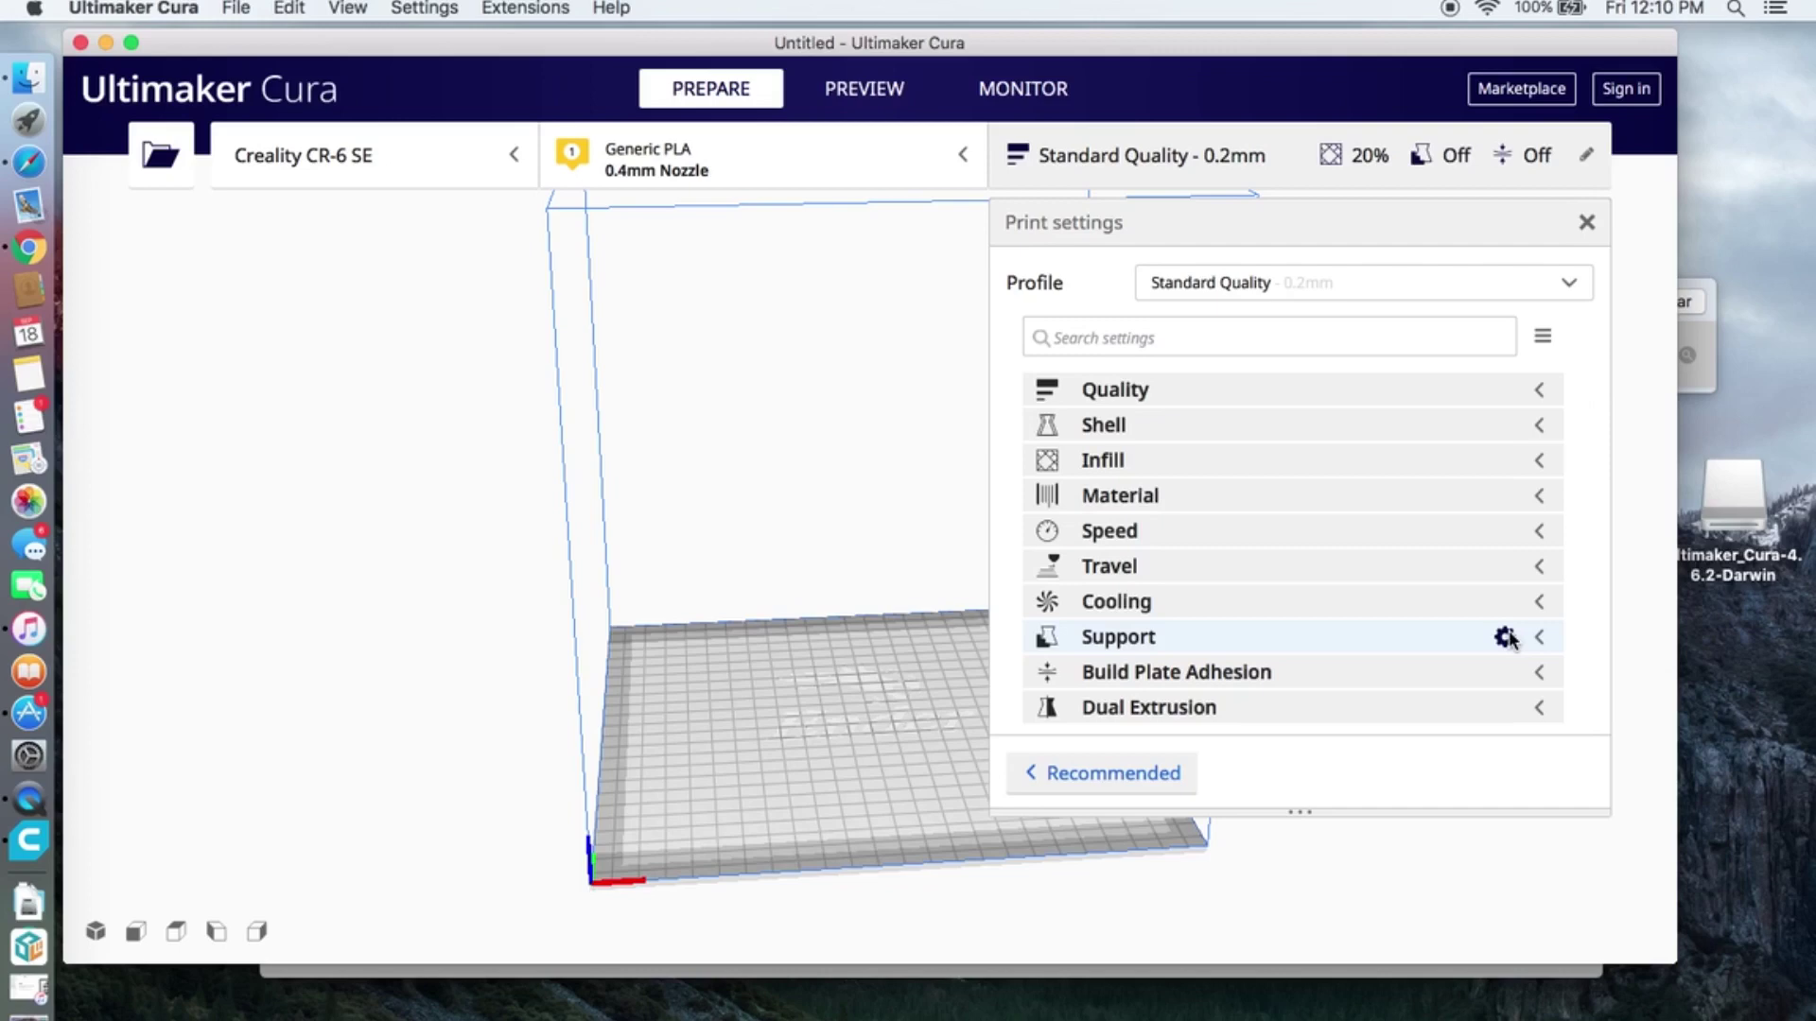
left_click(1538, 497)
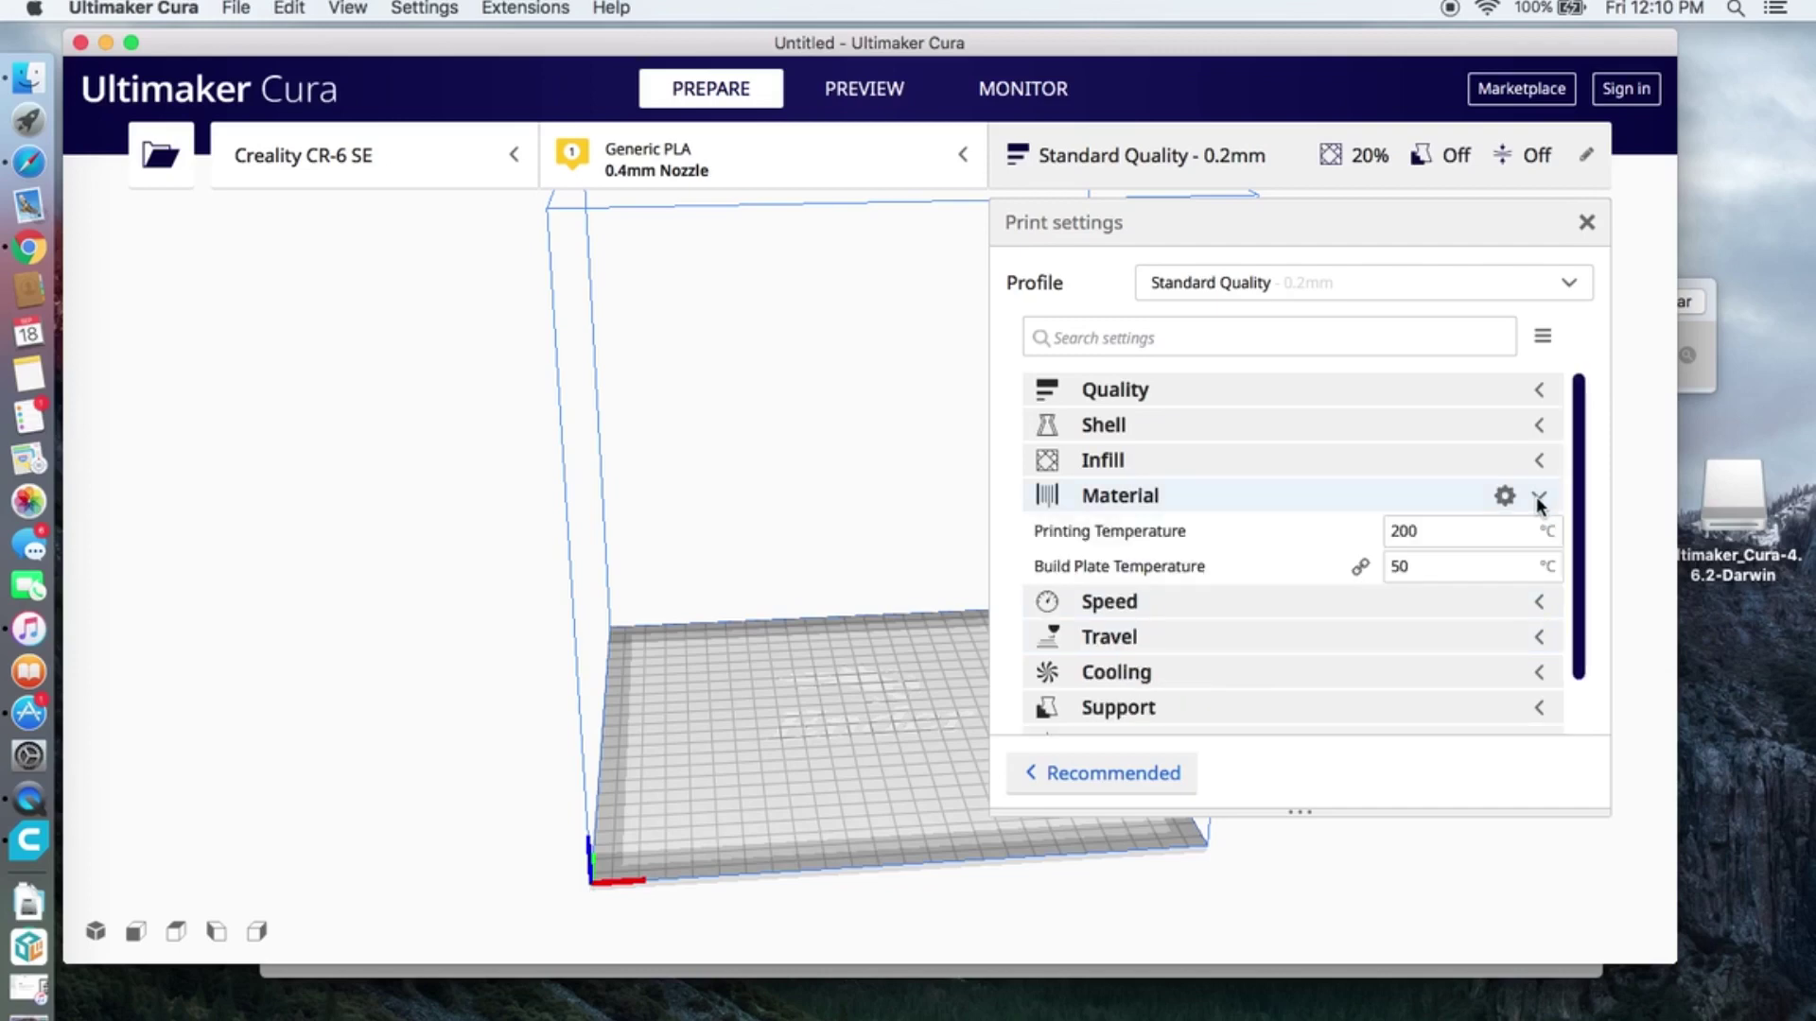
Step: Select the Printing Temperature (200) and Build Plate Temperature (50) values
double_click(1441, 530)
left_click(1442, 530)
double_click(1417, 565)
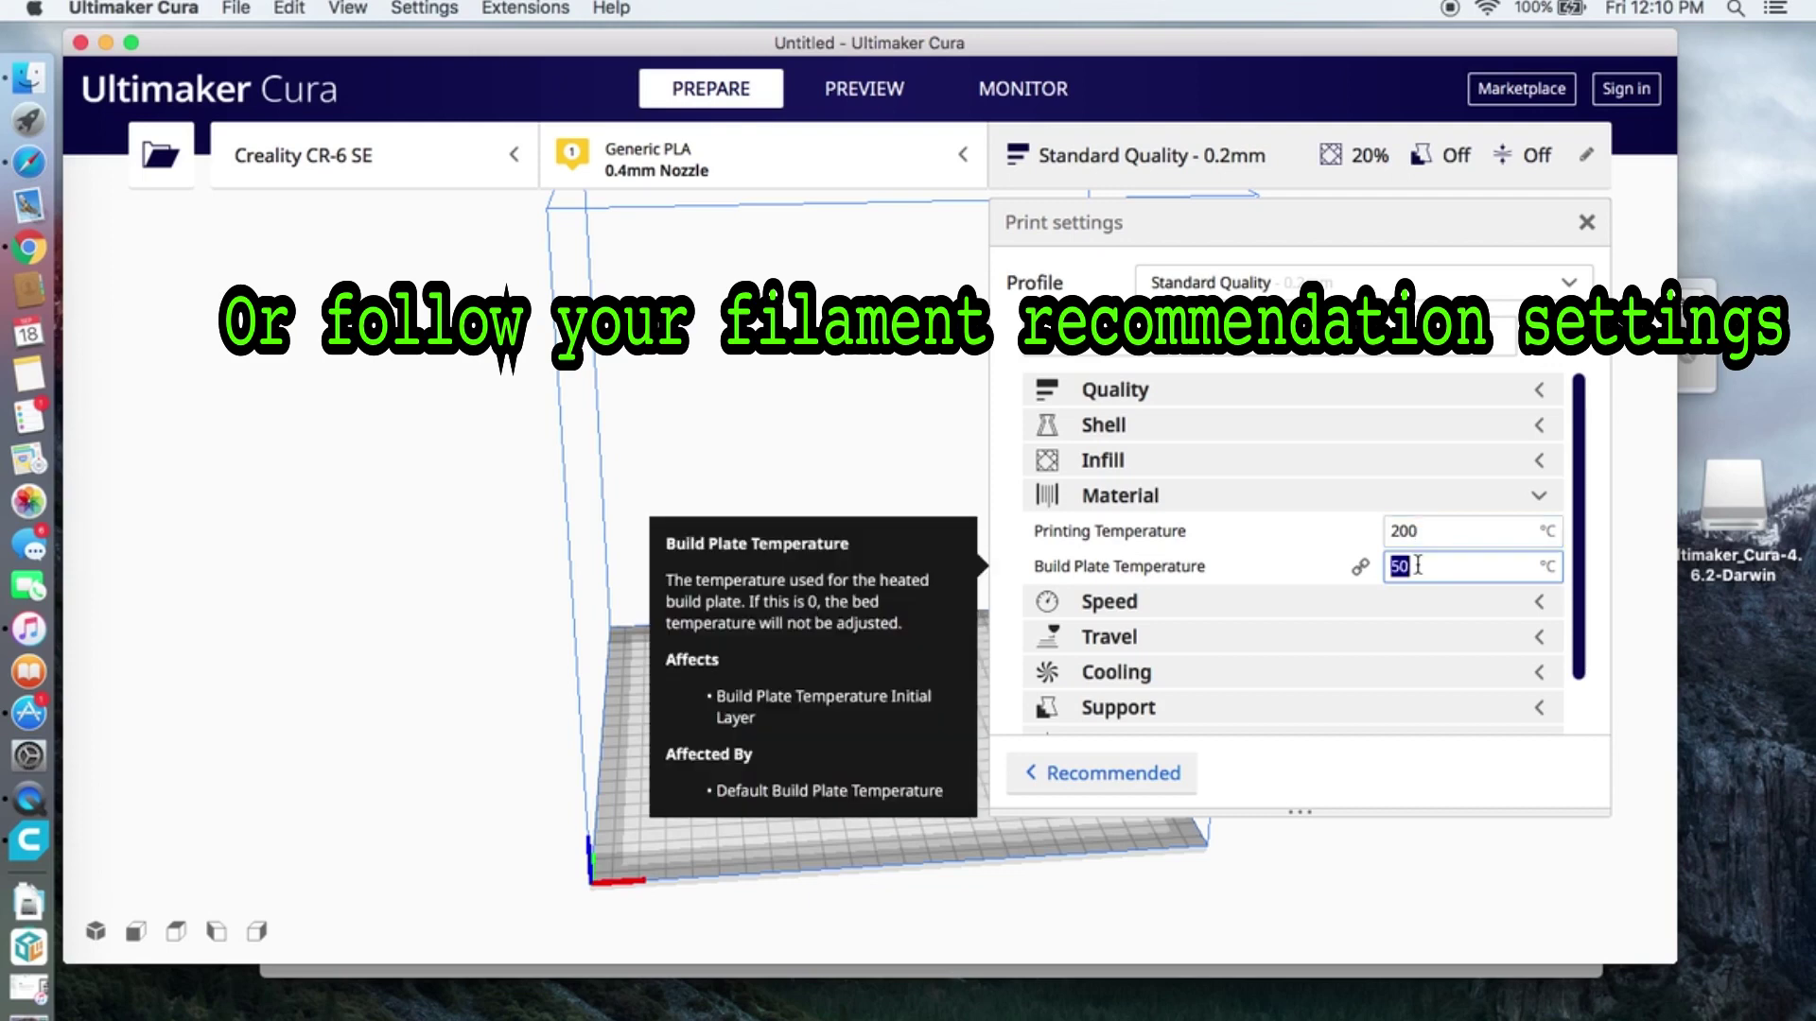